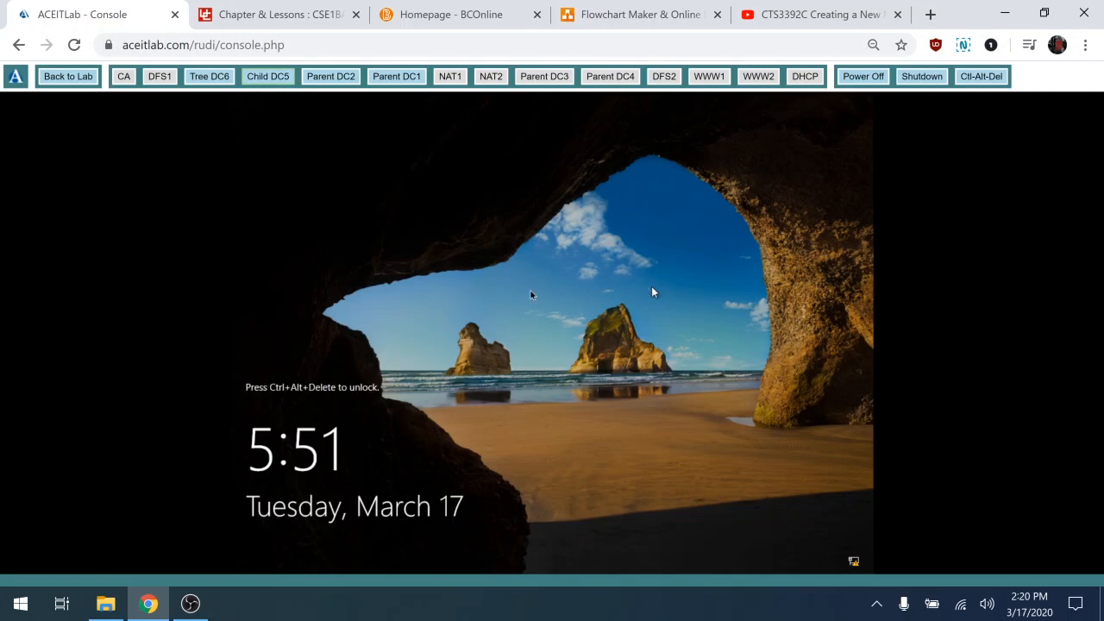
# Sign in to Child DC5 as Administrator and bring up the lab network diagram
pyautogui.click(987, 78)
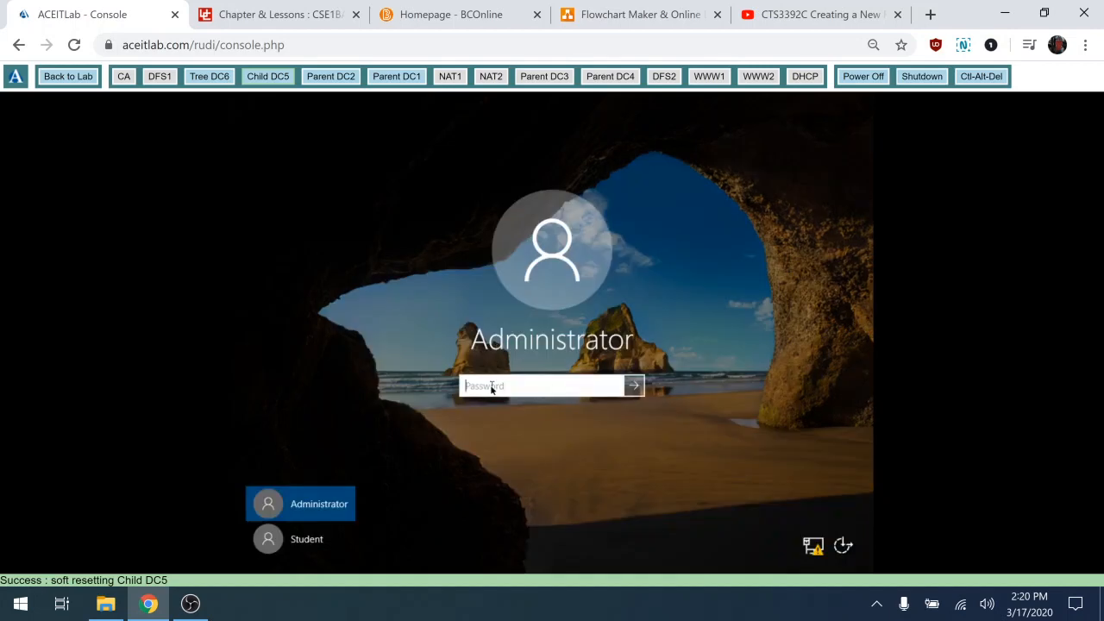
pyautogui.write('*********')
pyautogui.click(636, 387)
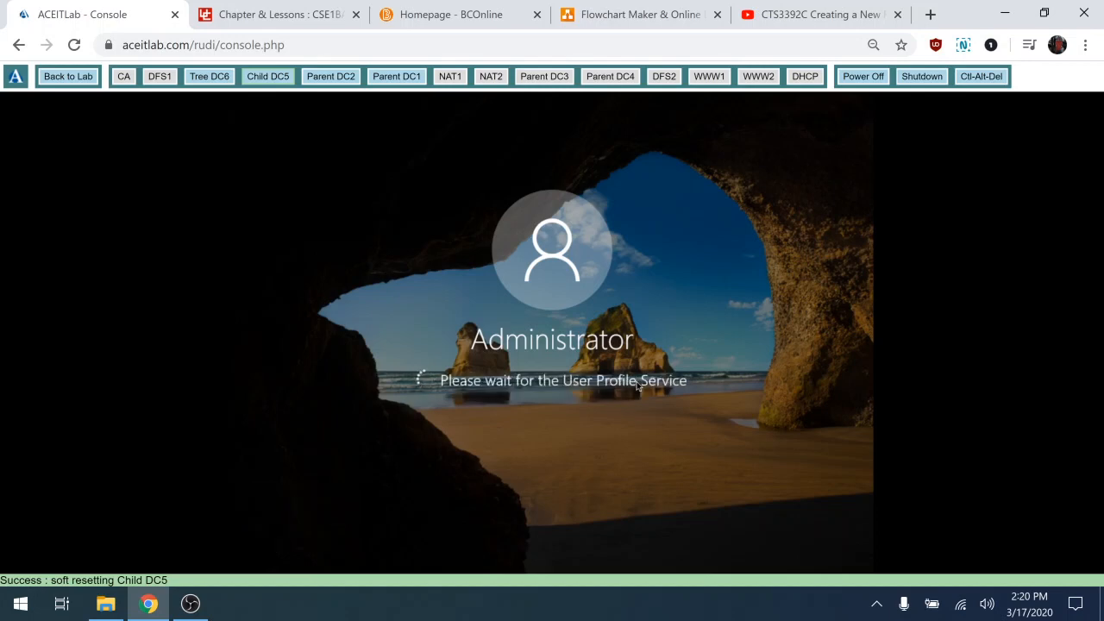
pyautogui.click(655, 15)
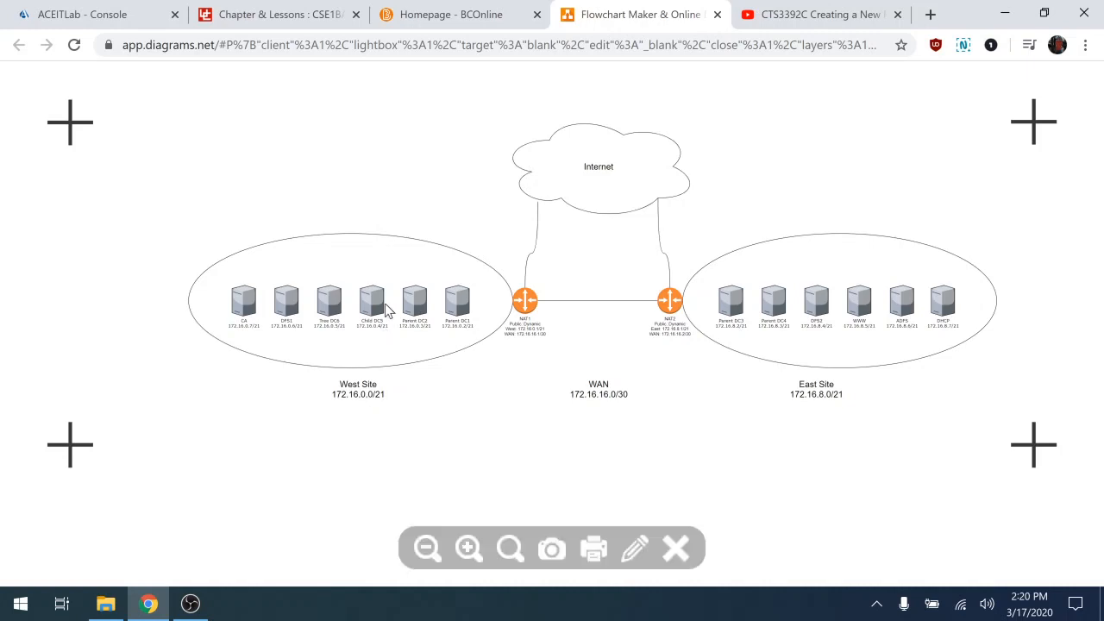
# Go back from the network diagram to the Child DC5 console's Server Manager
pyautogui.click(115, 12)
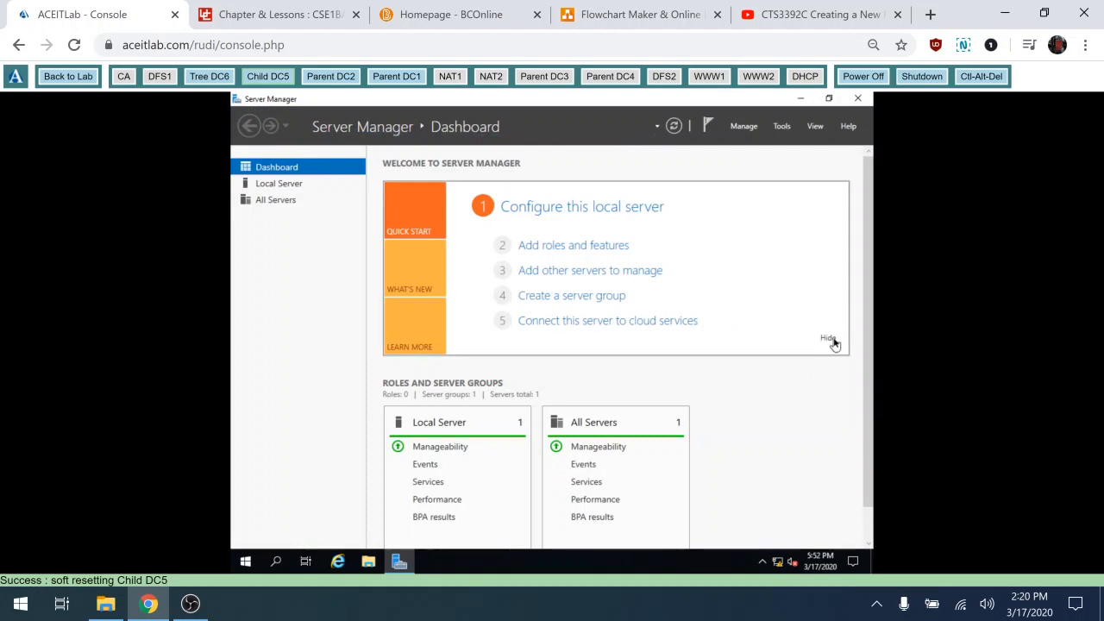
# Open Child DC5's Ethernet IPv4 properties from Local Server, then consult the network diagram
pyautogui.click(795, 344)
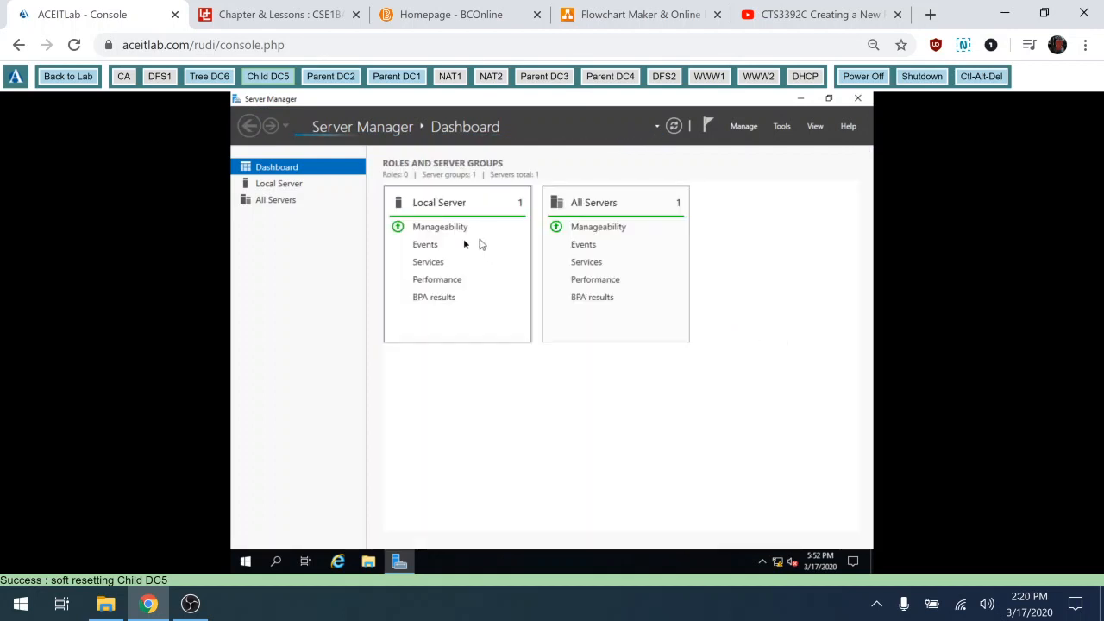
pyautogui.click(283, 190)
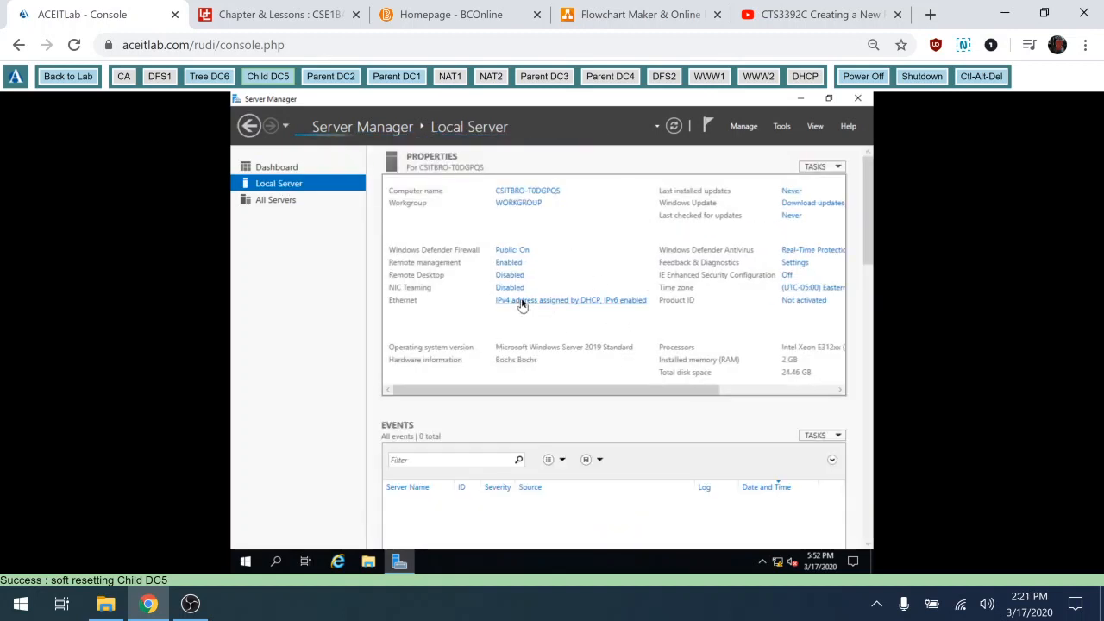
pyautogui.click(521, 302)
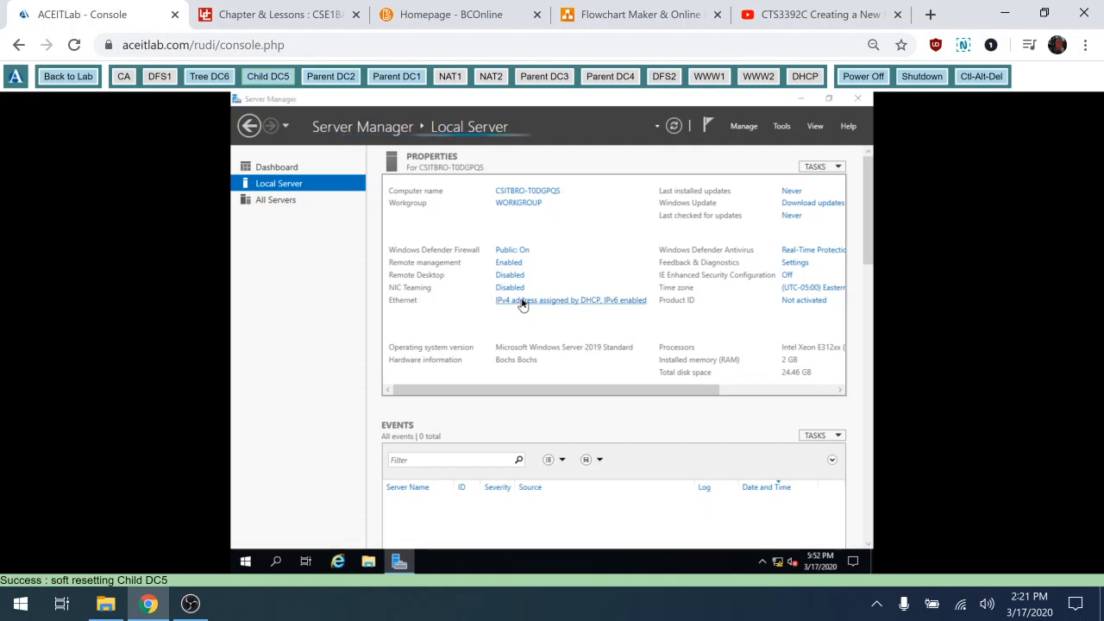
pyautogui.click(390, 221)
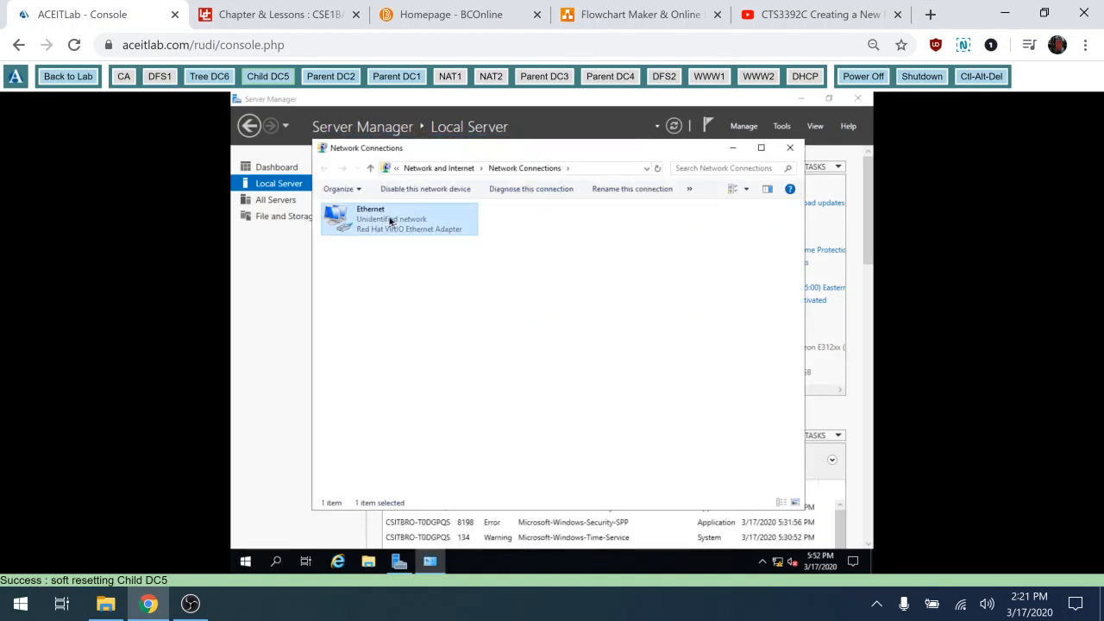
pyautogui.doubleClick(390, 221)
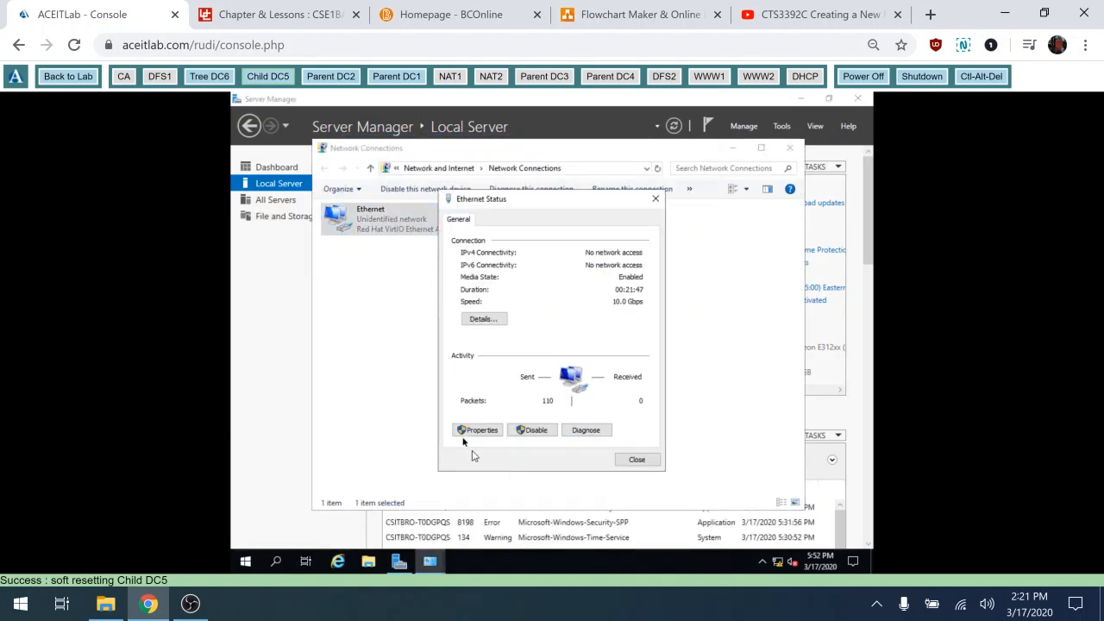
pyautogui.click(465, 433)
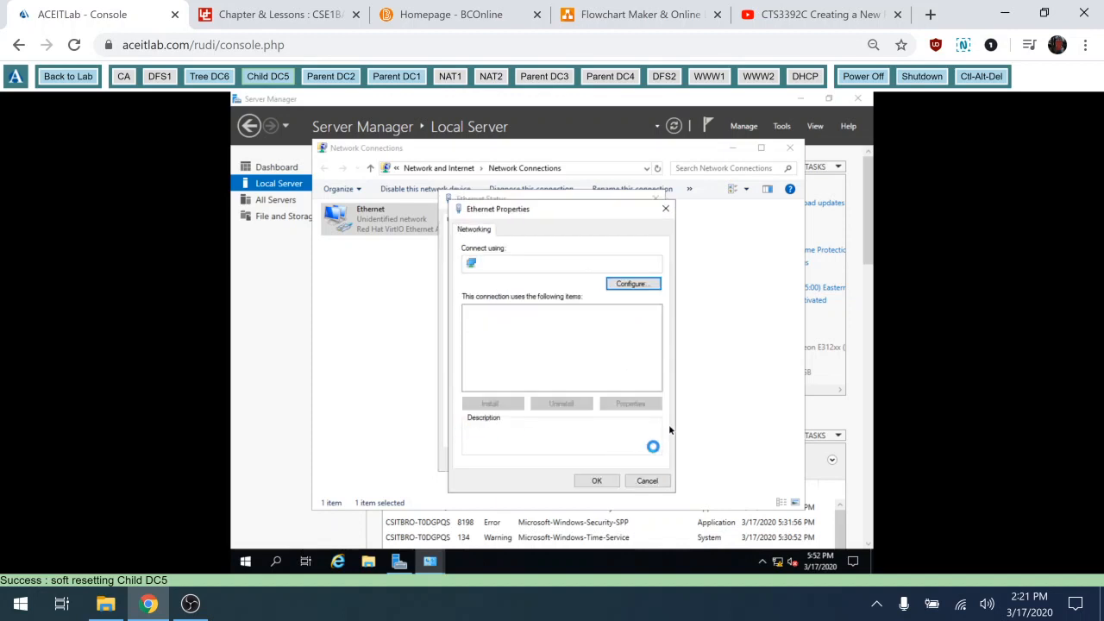
pyautogui.doubleClick(595, 344)
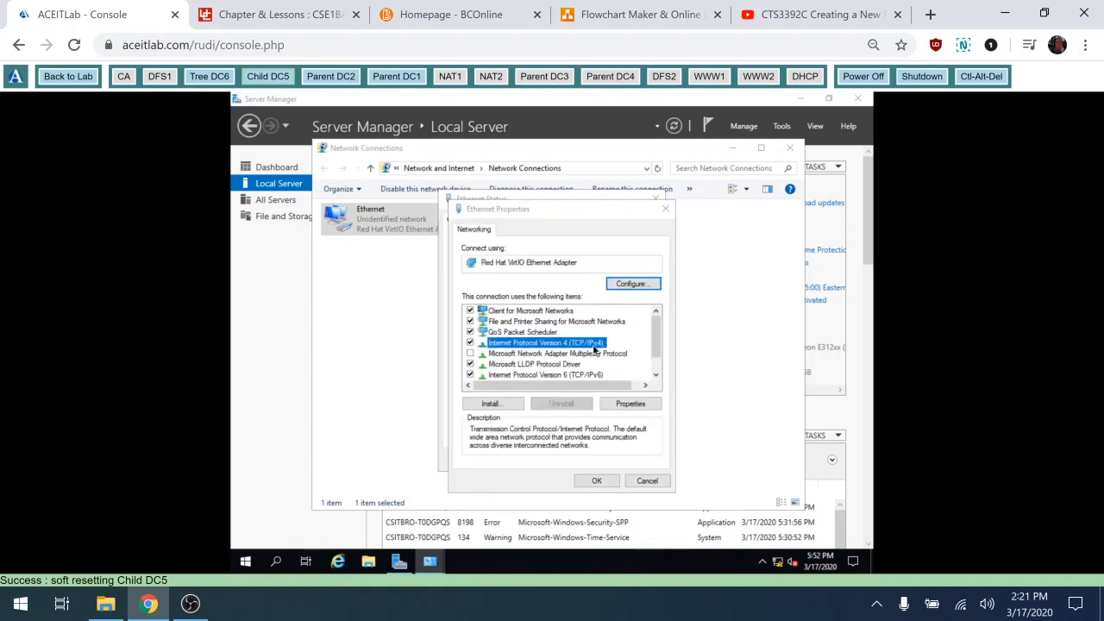
pyautogui.click(665, 17)
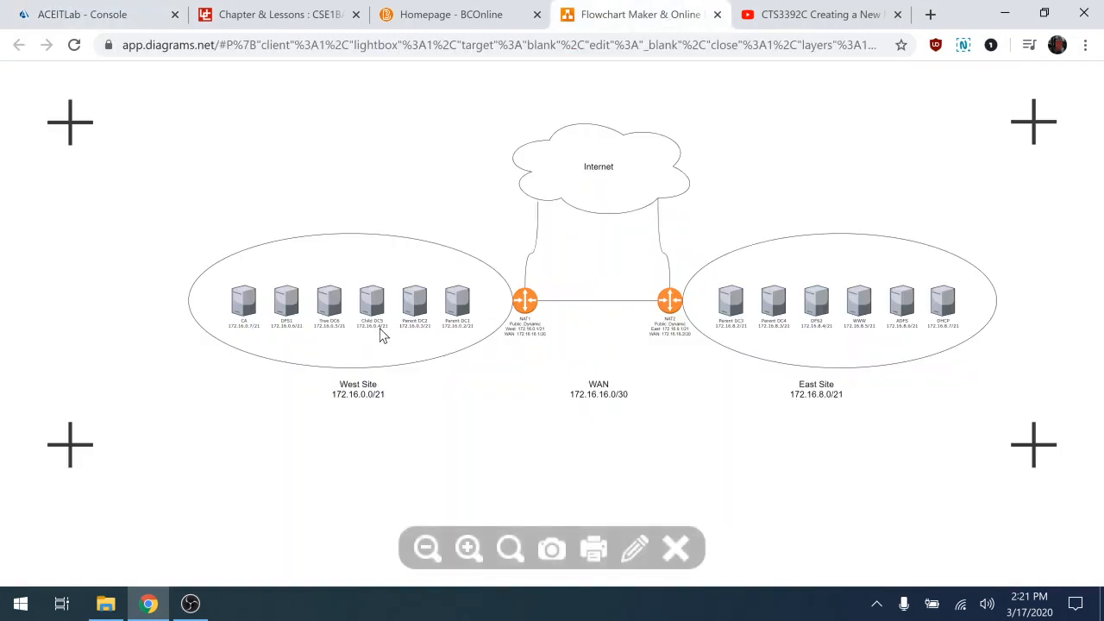
# Return from the West Site diagram to the Ethernet IPv4 Properties dialog
pyautogui.click(105, 17)
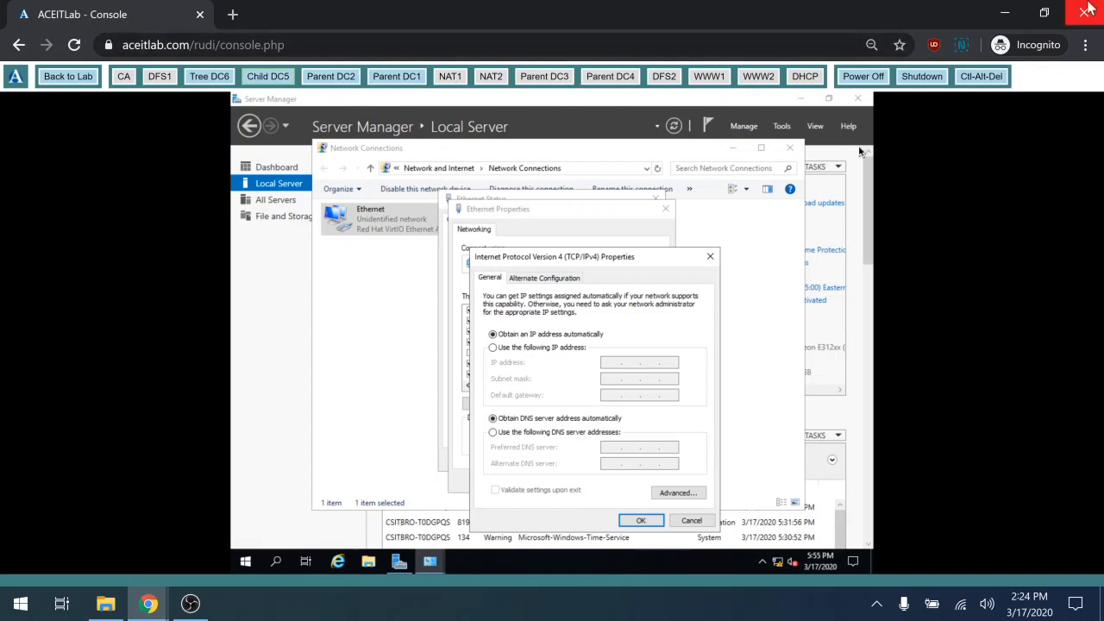
pyautogui.click(1085, 45)
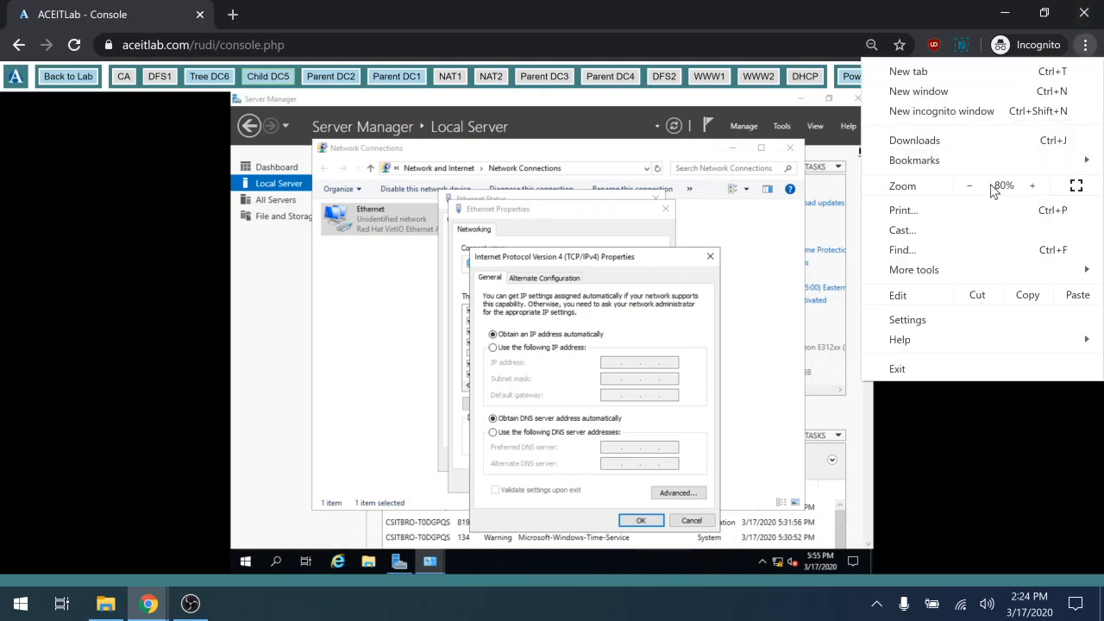
pyautogui.click(1035, 187)
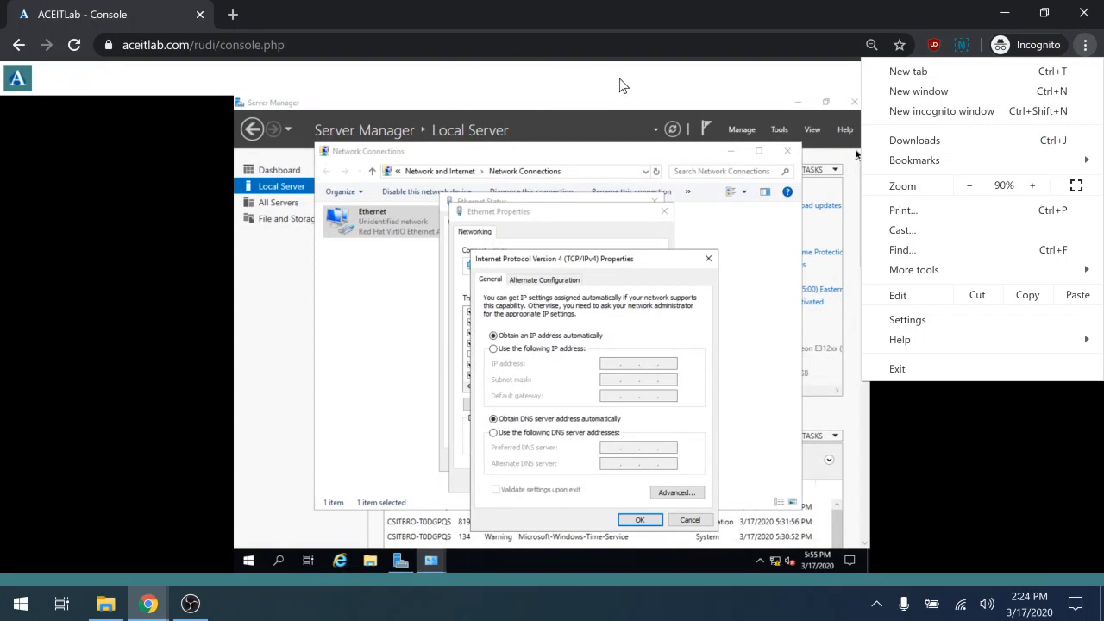
pyautogui.click(969, 186)
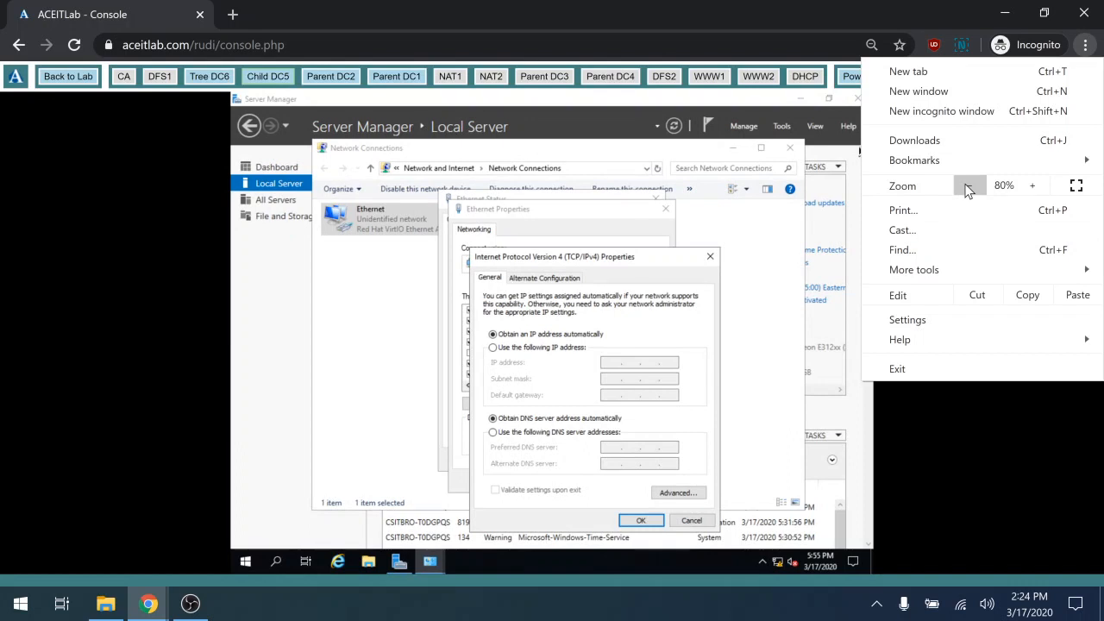
pyautogui.click(704, 2)
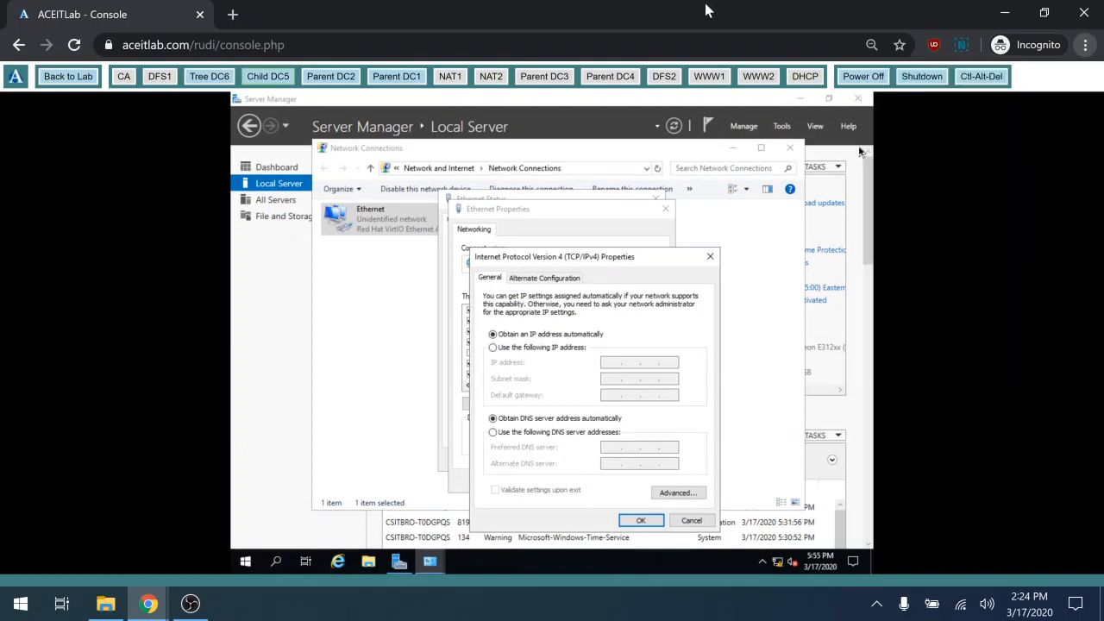
# Assign static IP 172.16.0.4/255.255.248.0, gateway 172.16.0.1, DNS 172.16.0.2 and 172.16.0.3
pyautogui.click(533, 347)
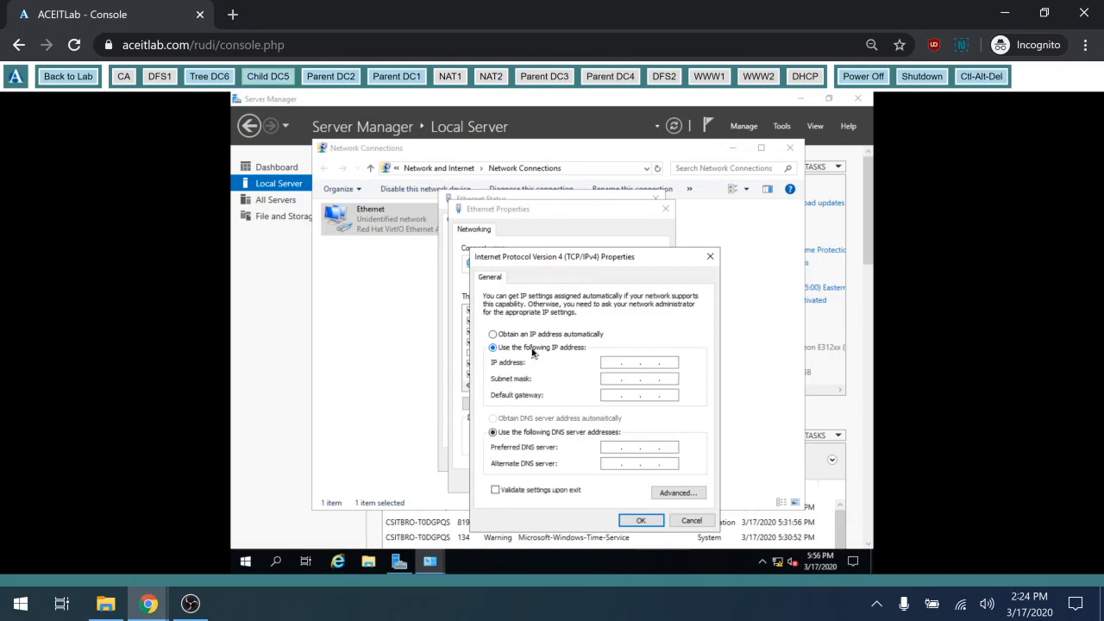
pyautogui.click(611, 363)
pyautogui.write('172.16.0.4')
pyautogui.press('Tab')
pyautogui.write('255')
pyautogui.write('255.')
pyautogui.write('248')
pyautogui.write('16')
pyautogui.press('Tab')
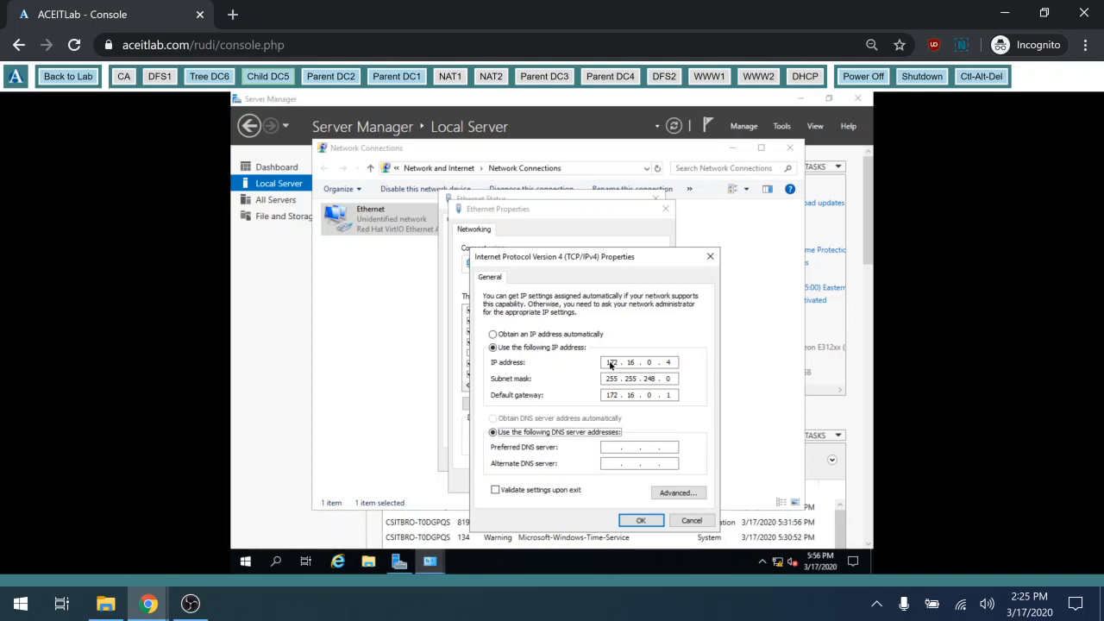
pyautogui.press('Tab')
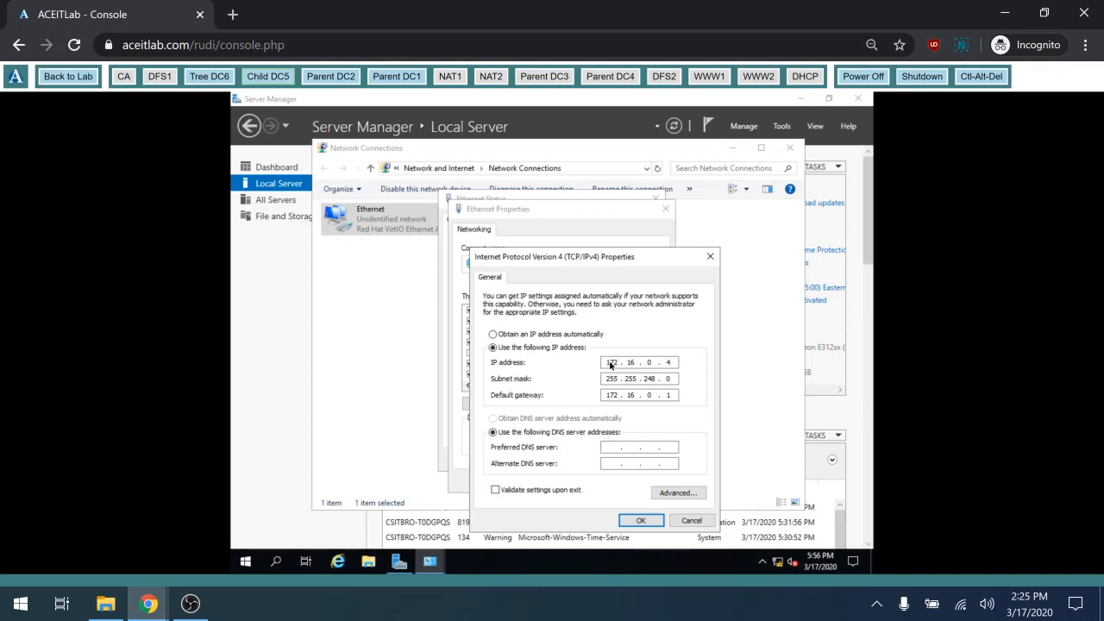
pyautogui.write('172 . ')
pyautogui.write('16')
pyautogui.write('172')
pyautogui.click(645, 520)
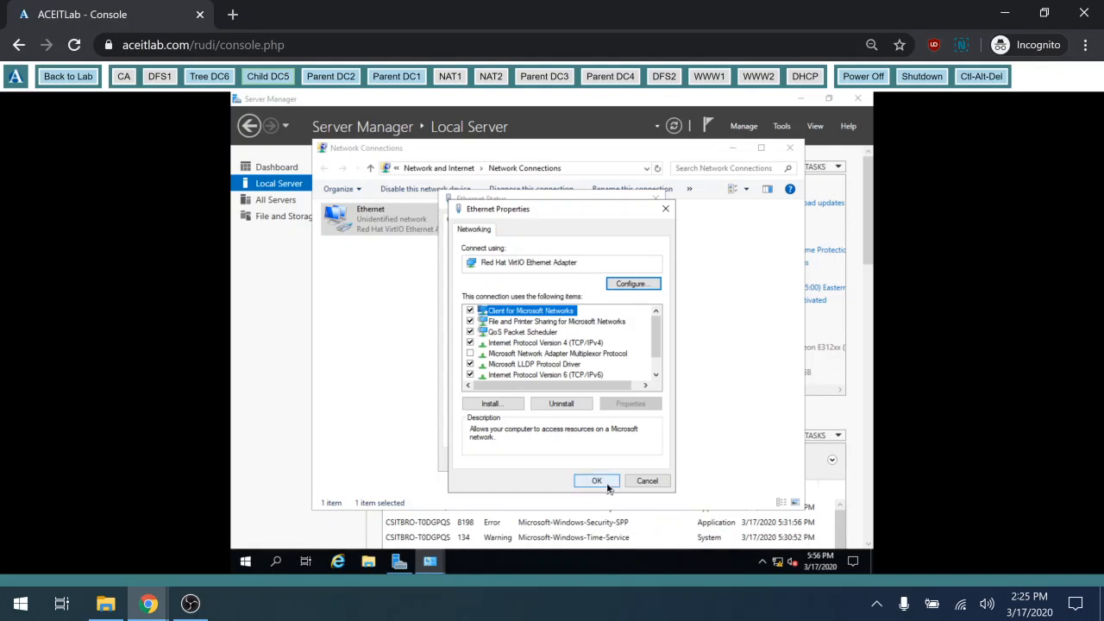
pyautogui.click(607, 486)
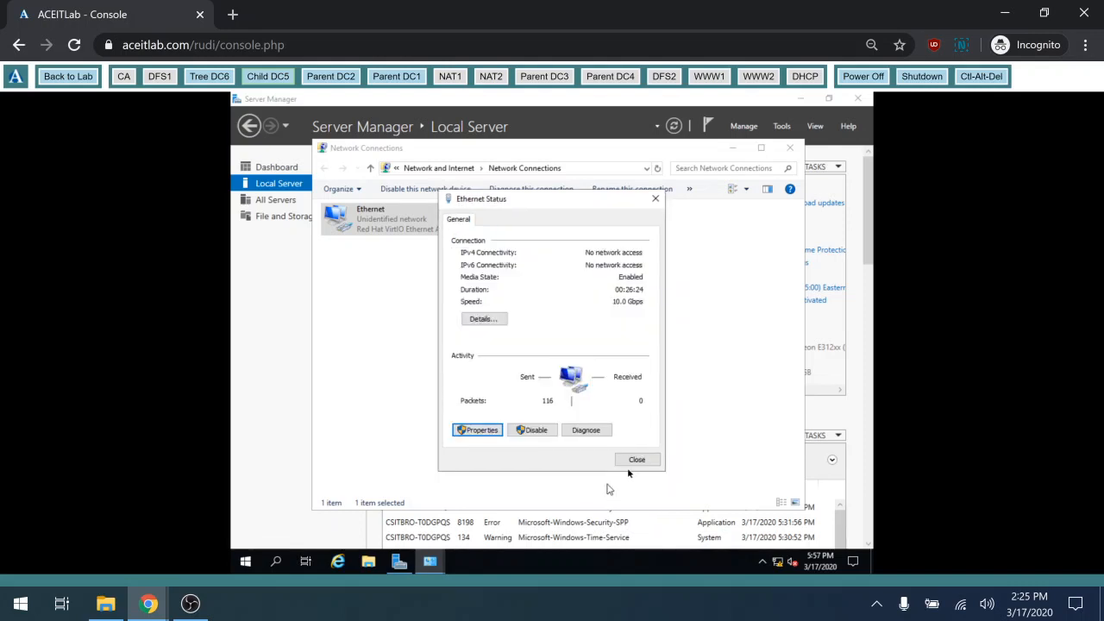
pyautogui.click(637, 459)
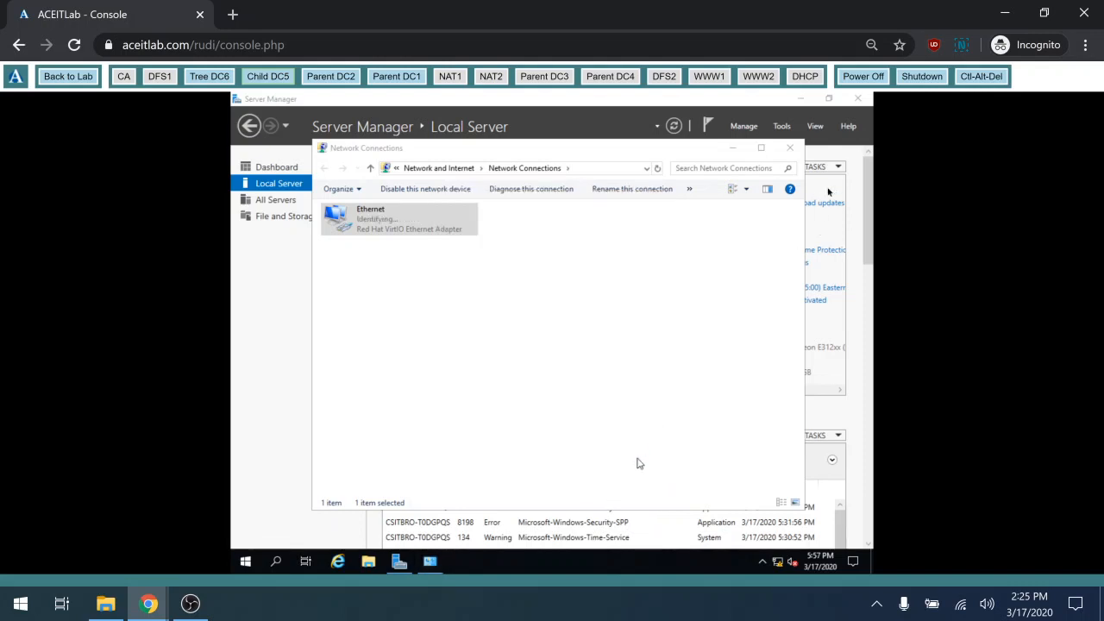
# Rename the computer to child-dc5 in System Properties, accepting that a restart is required
pyautogui.click(791, 151)
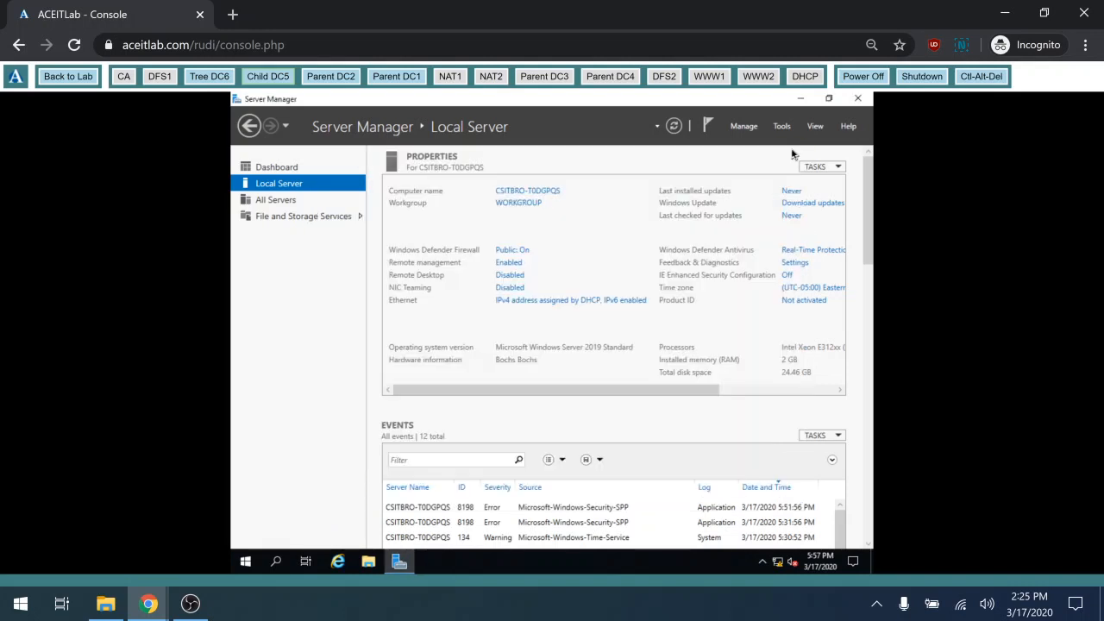
pyautogui.click(552, 194)
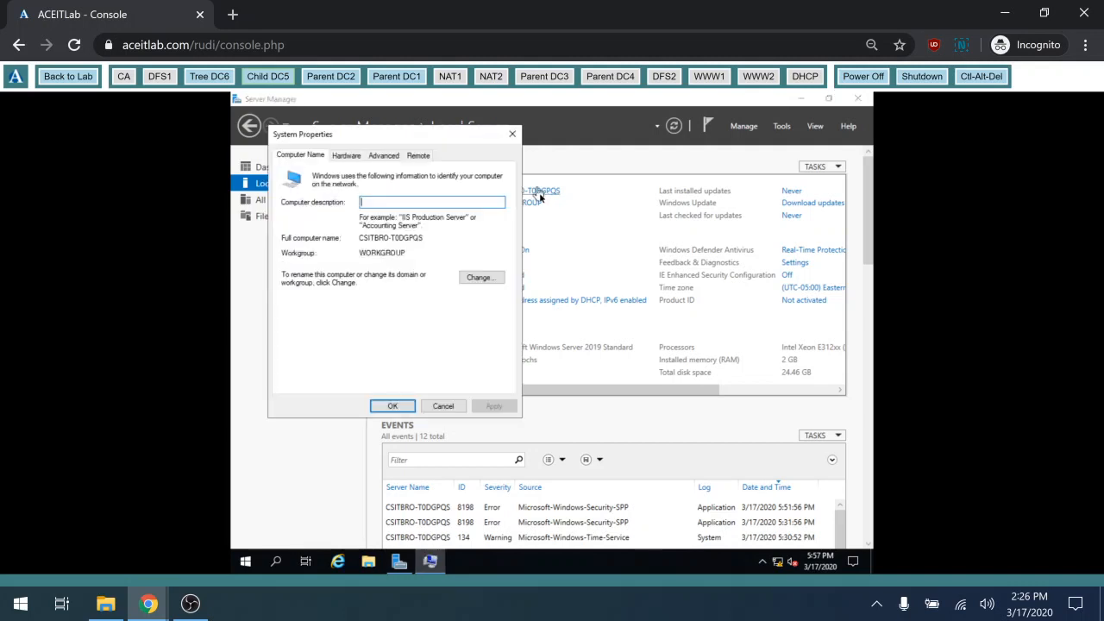
pyautogui.click(477, 278)
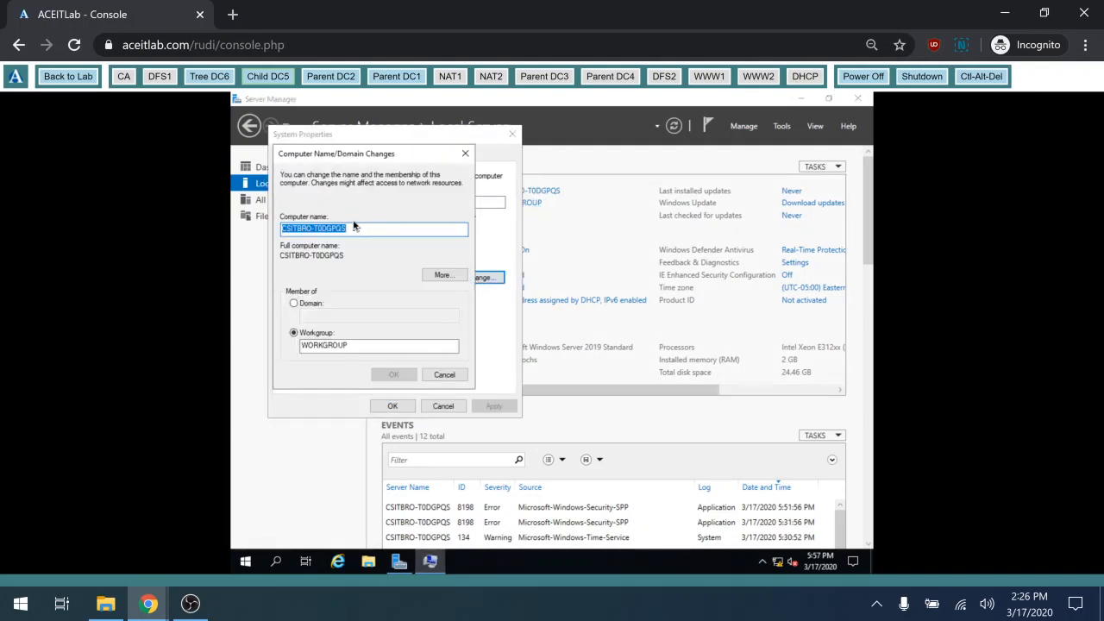
pyautogui.write('chil')
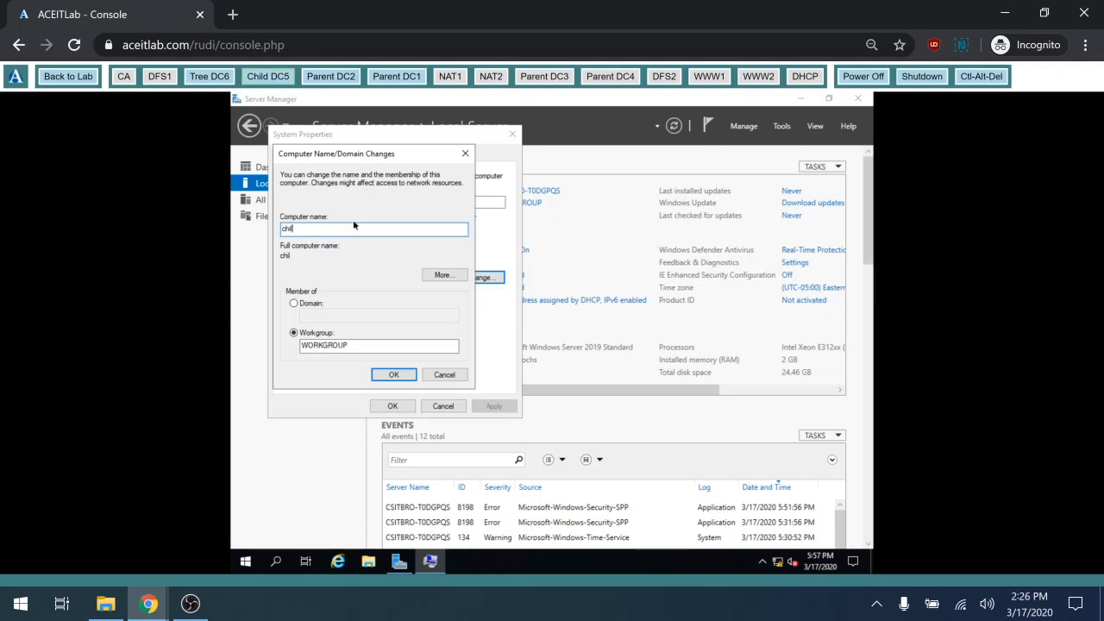
pyautogui.write('d-dc5')
pyautogui.click(402, 376)
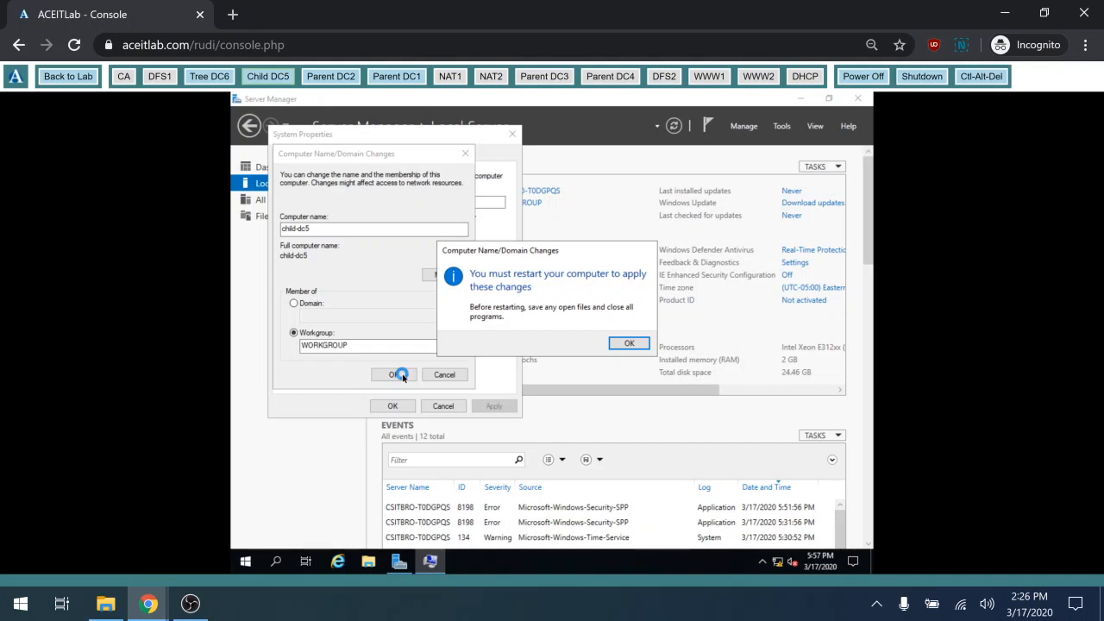
pyautogui.click(621, 344)
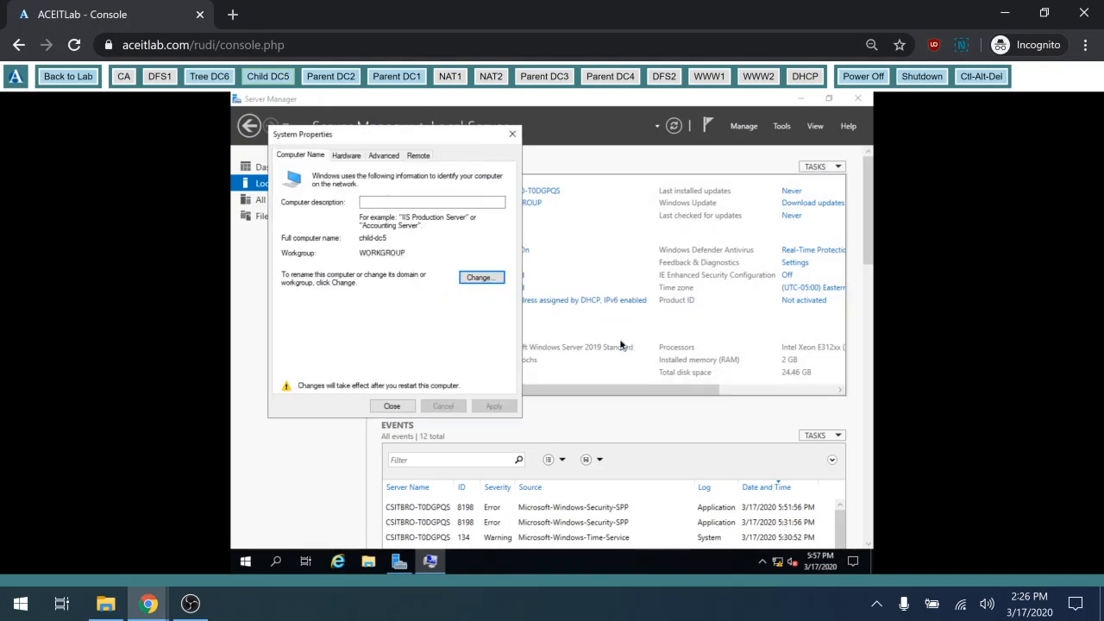
pyautogui.click(393, 407)
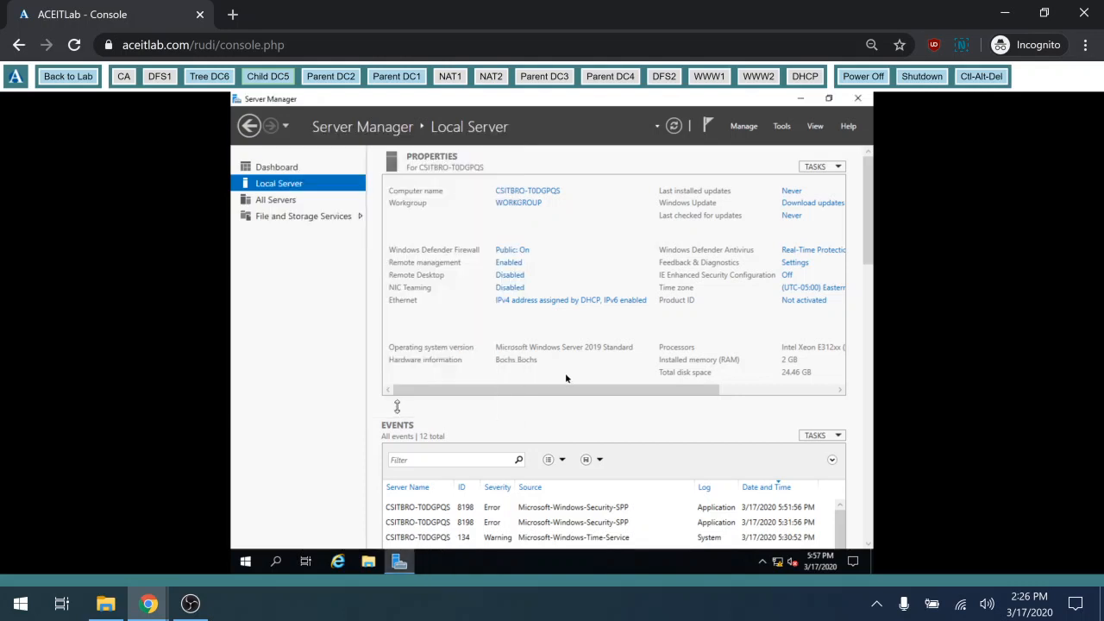
# Restart the server to apply the child-dc5 name and send Ctrl-Alt-Del at the lock screen
pyautogui.moveTo(565, 375); pyautogui.dragTo(564, 350)
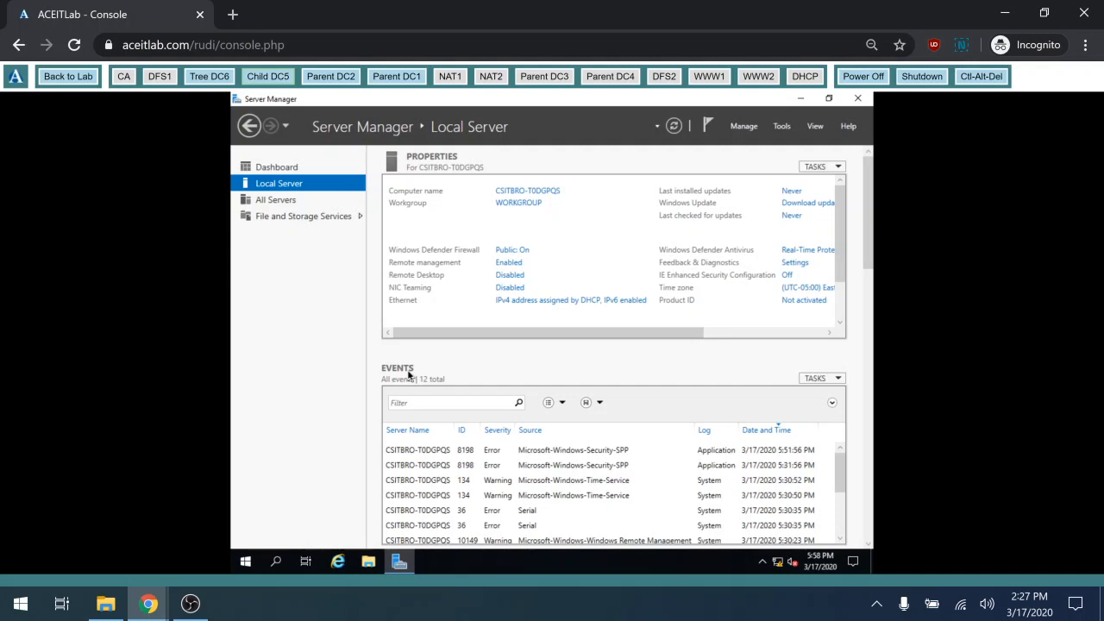
pyautogui.click(552, 338)
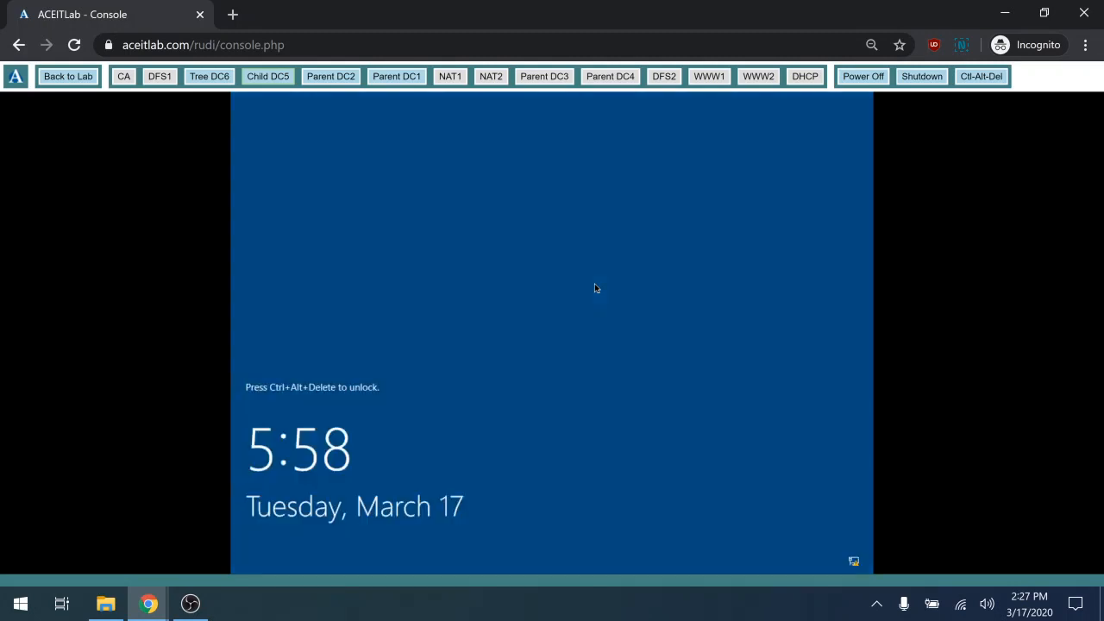
pyautogui.click(988, 77)
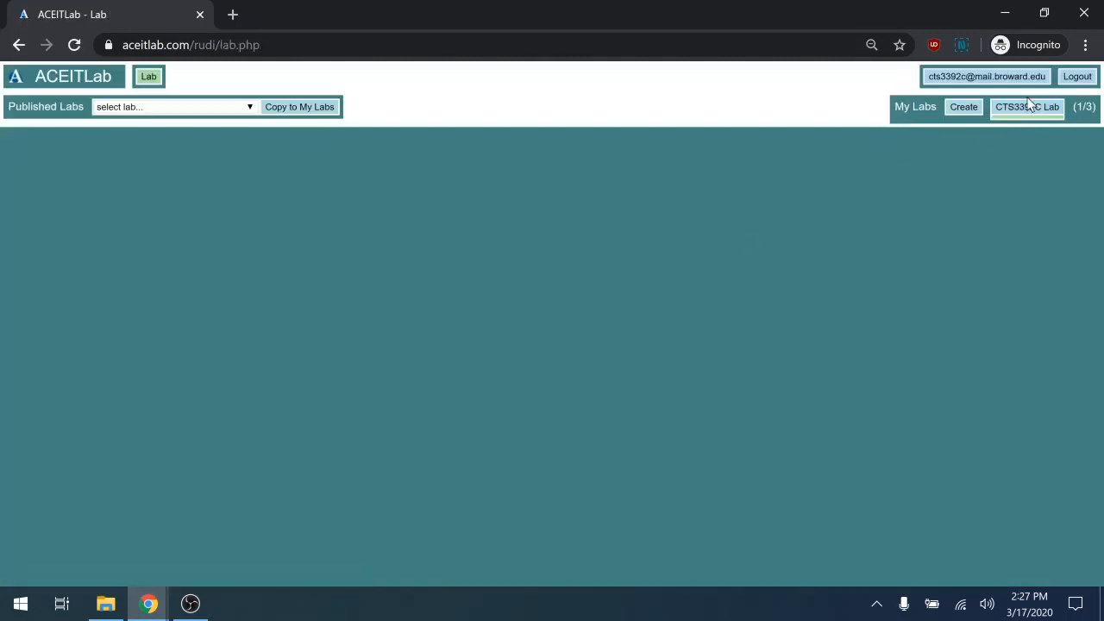
# Open the Child DC5 console from the CTS3392C Lab machine overview
pyautogui.click(1021, 112)
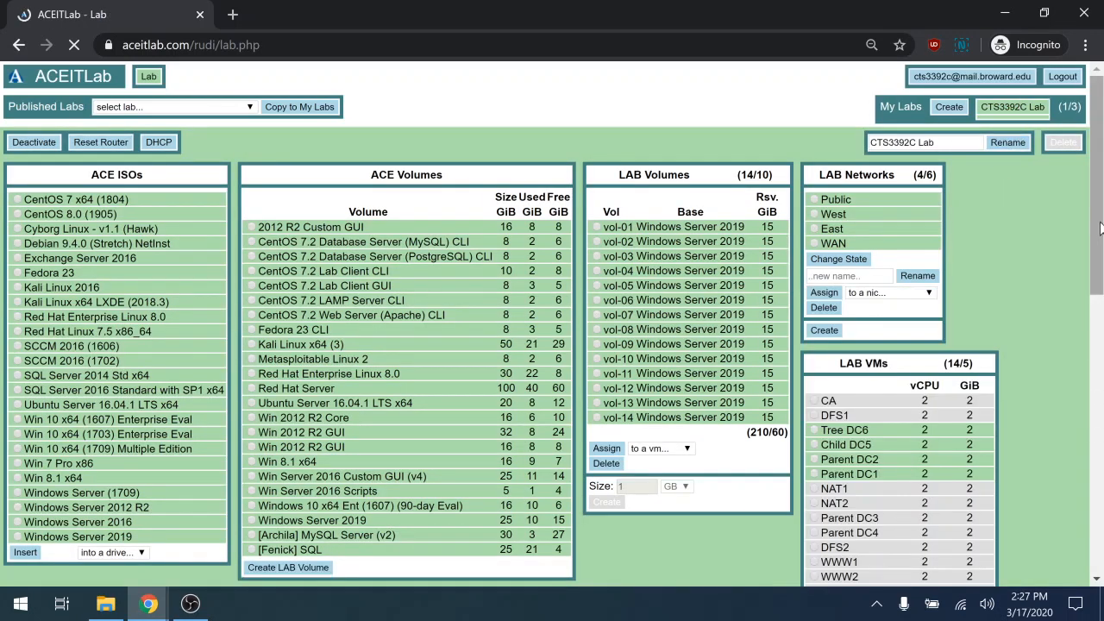
pyautogui.moveTo(1100, 227); pyautogui.dragTo(1100, 490)
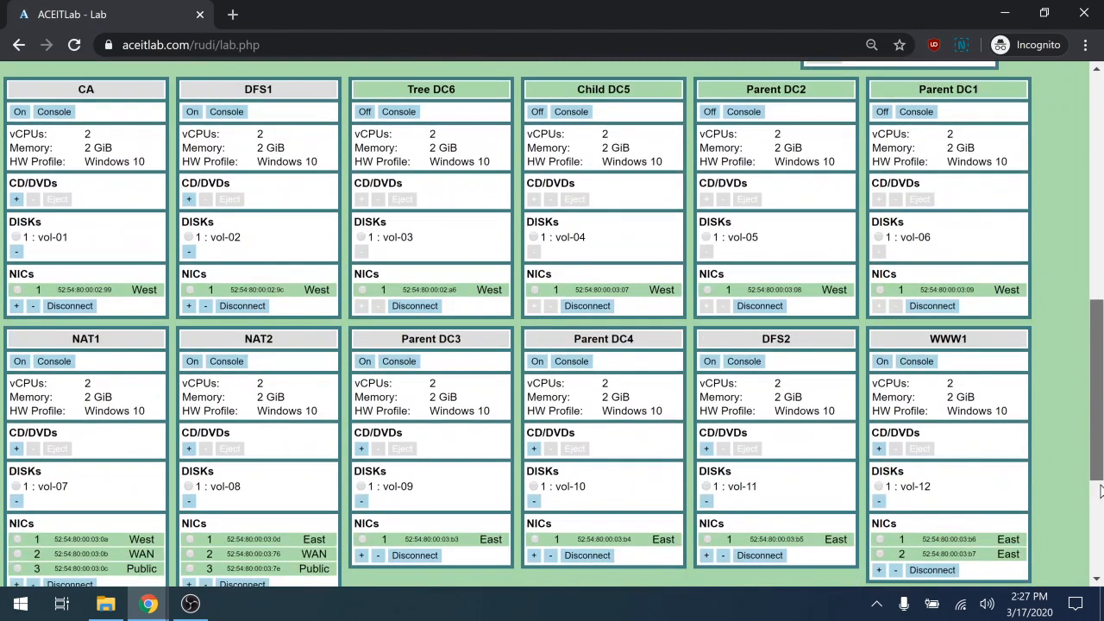
pyautogui.scroll(1, 1099, 490)
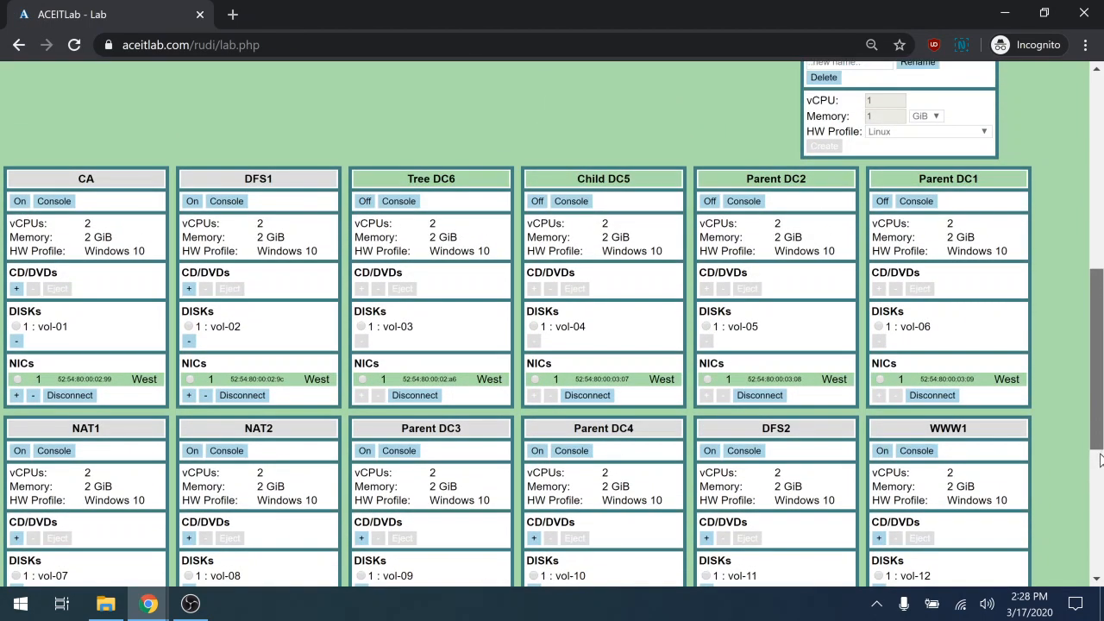
pyautogui.click(573, 204)
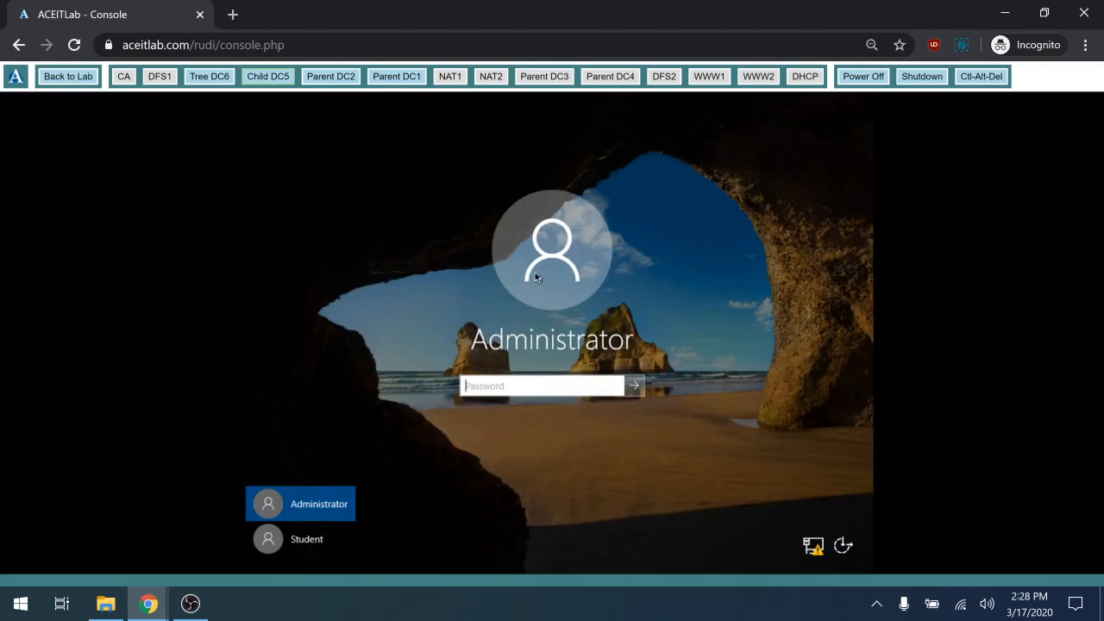
# Enter the Administrator password to sign back in and reach the Server Manager dashboard
pyautogui.write('Pa$$w0rd')
pyautogui.press('Return')
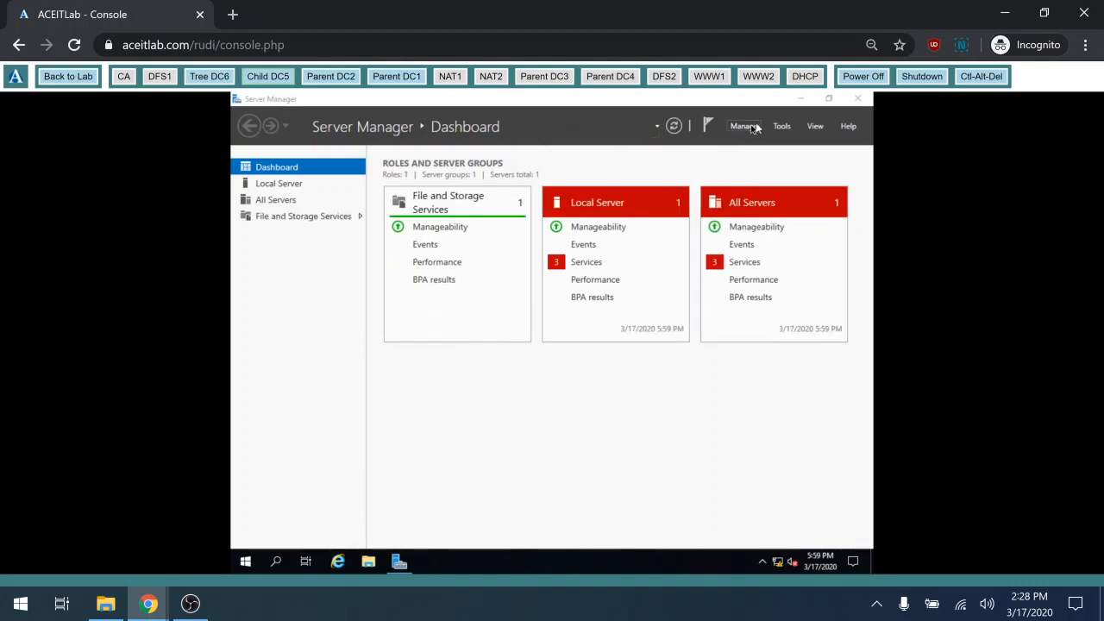
# Start Add Roles and Features on child-dc5 and select Active Directory Domain Services with its management tools
pyautogui.click(753, 128)
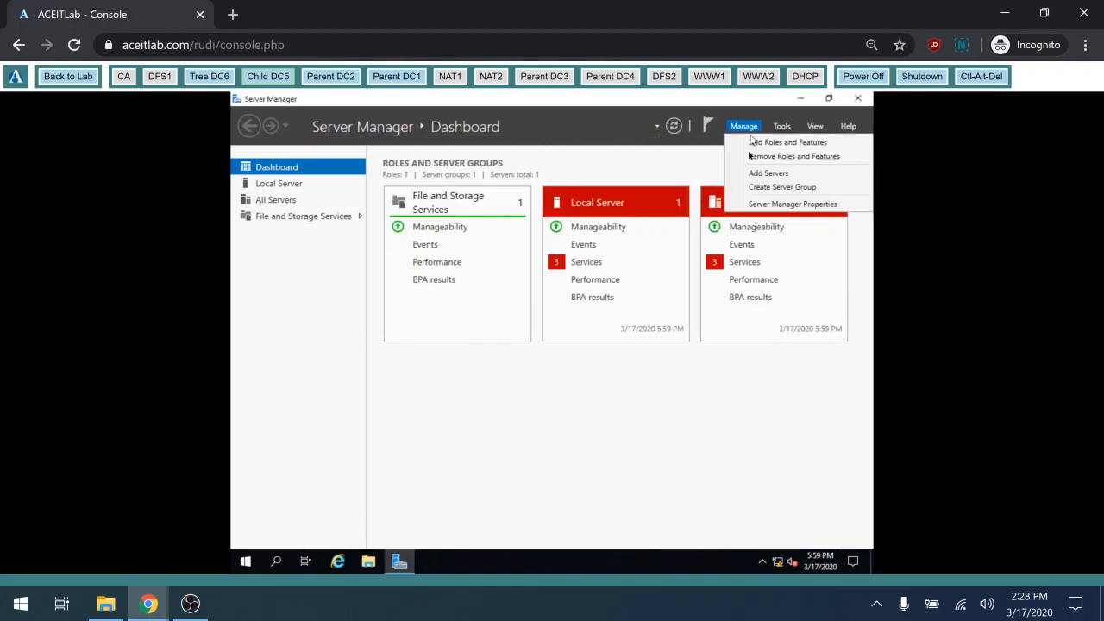
pyautogui.click(751, 143)
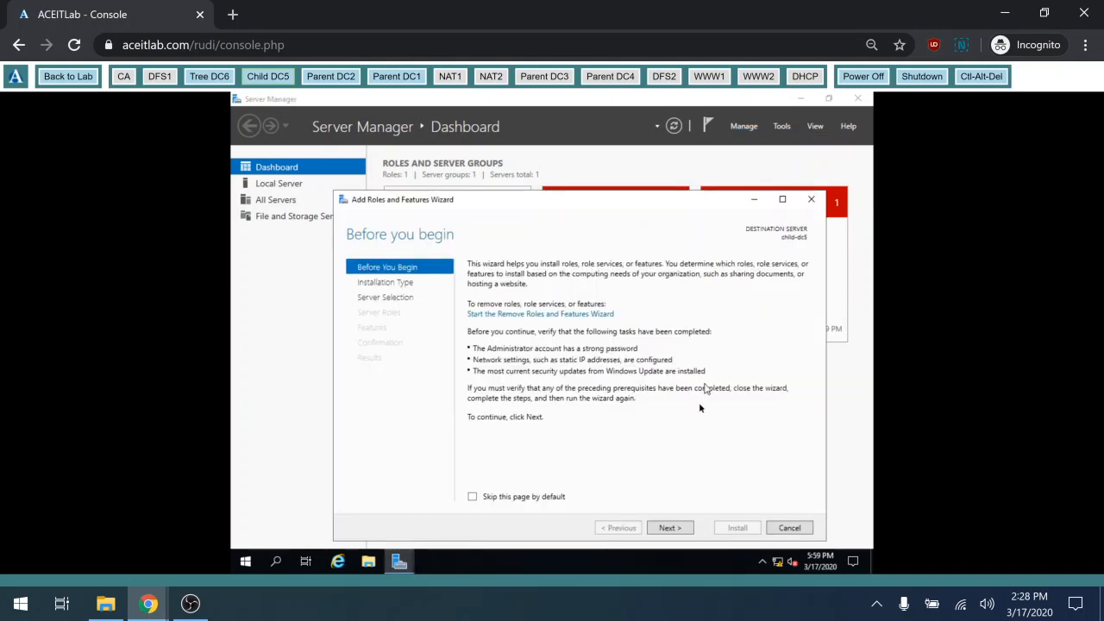
pyautogui.click(667, 532)
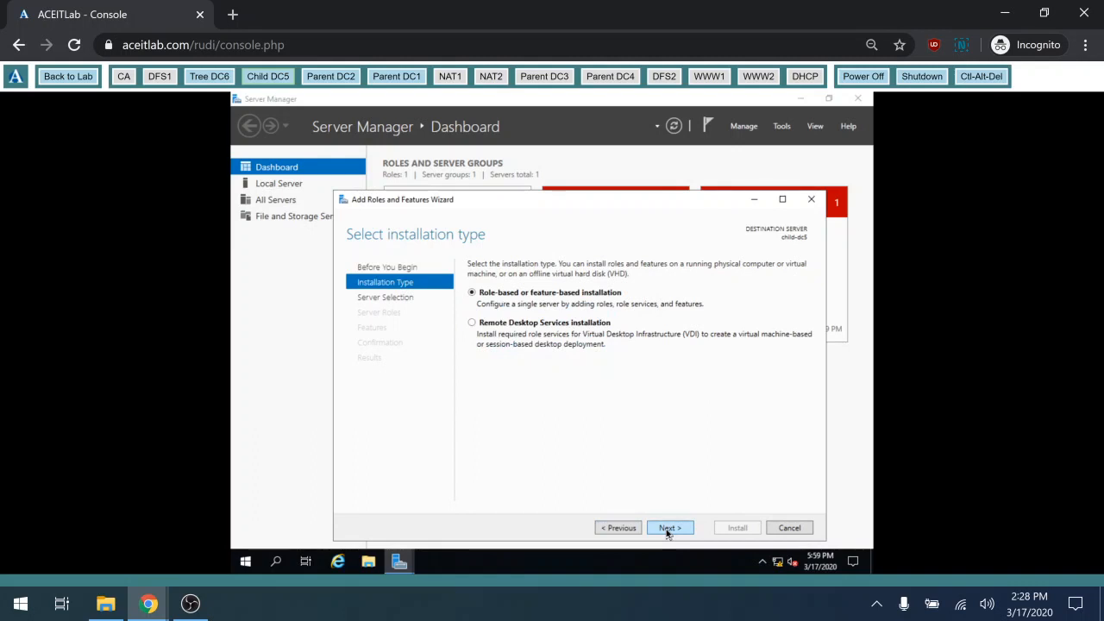
pyautogui.click(666, 532)
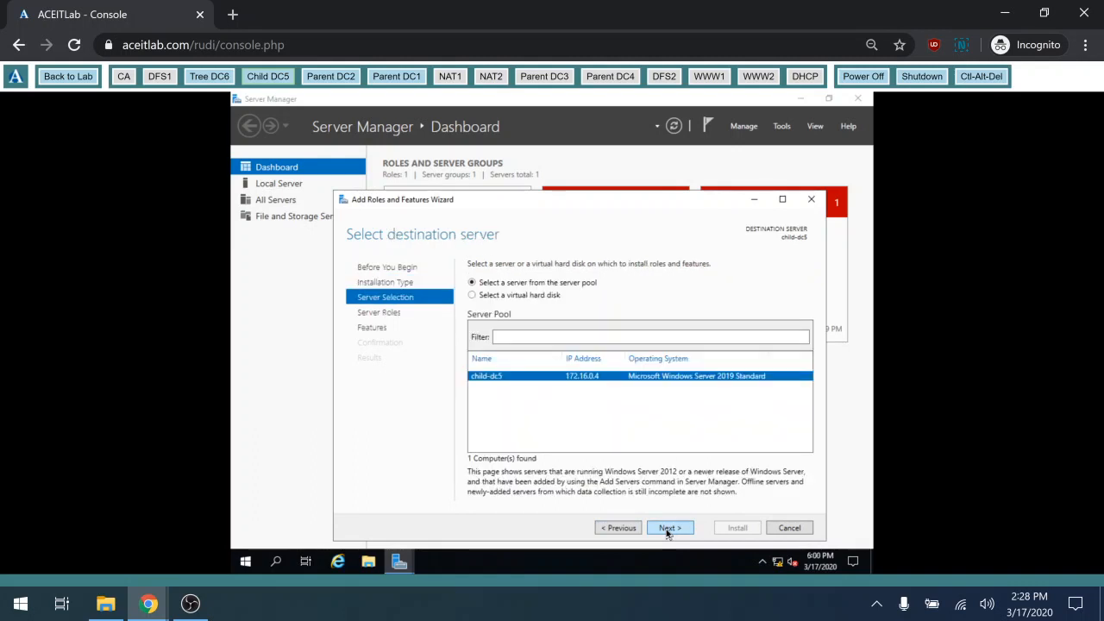
pyautogui.click(667, 528)
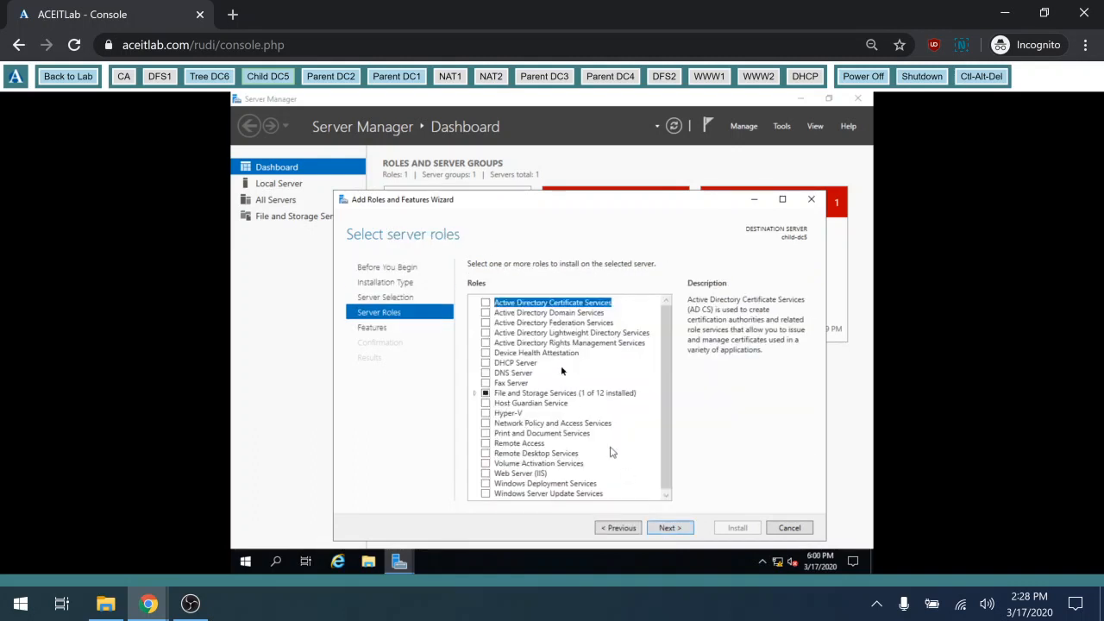
pyautogui.click(485, 313)
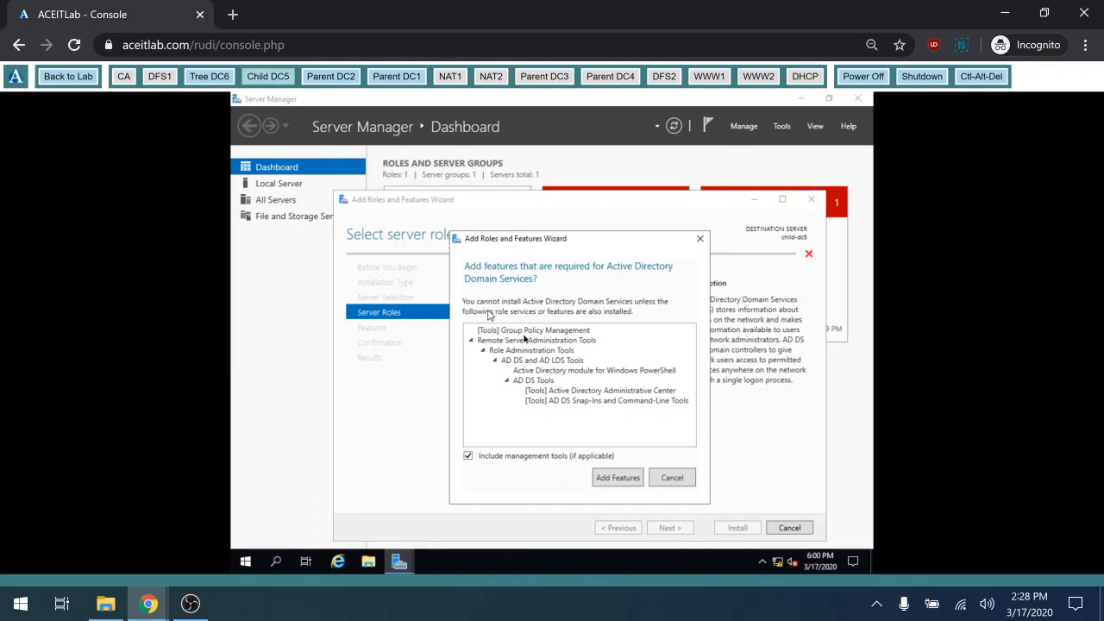
pyautogui.click(630, 483)
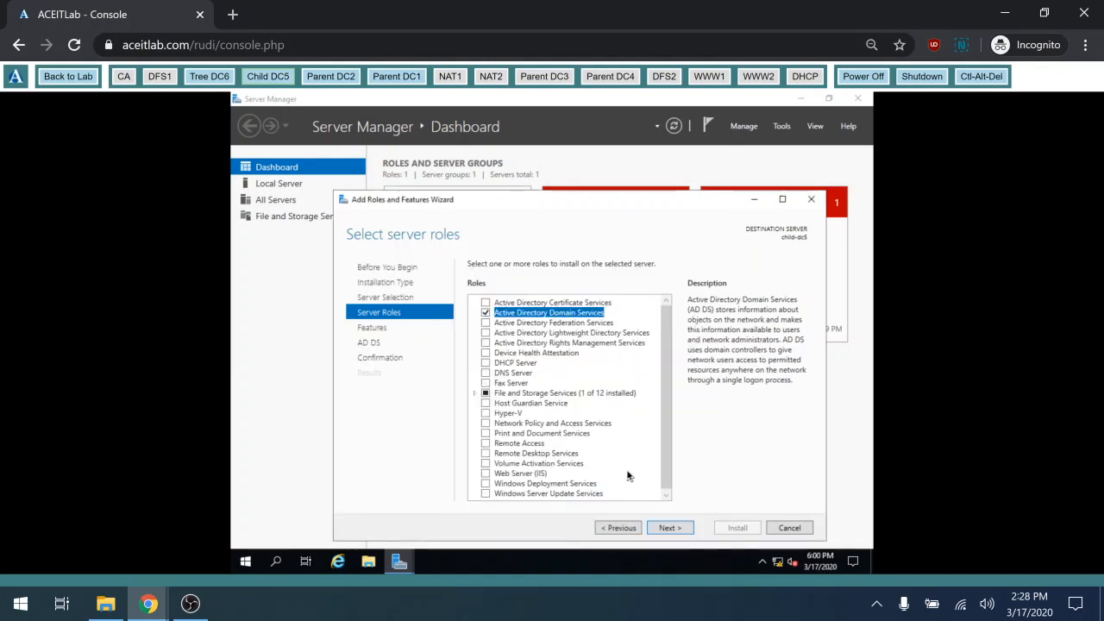
# Skip extra features, allow automatic restarts, and install the AD DS role
pyautogui.click(669, 528)
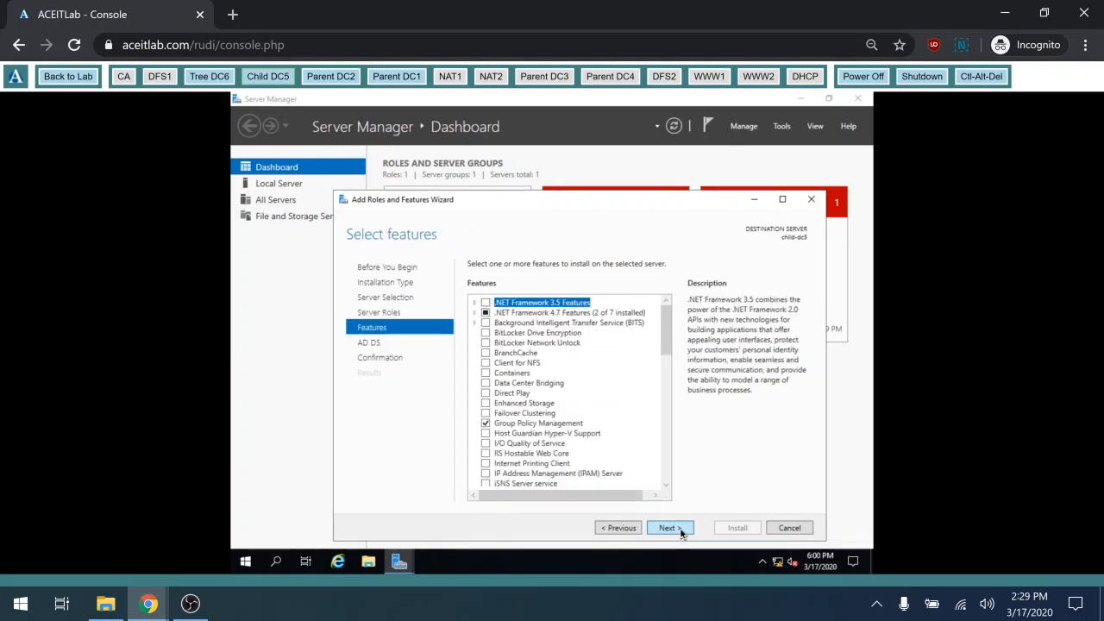
pyautogui.click(680, 531)
pyautogui.click(680, 531)
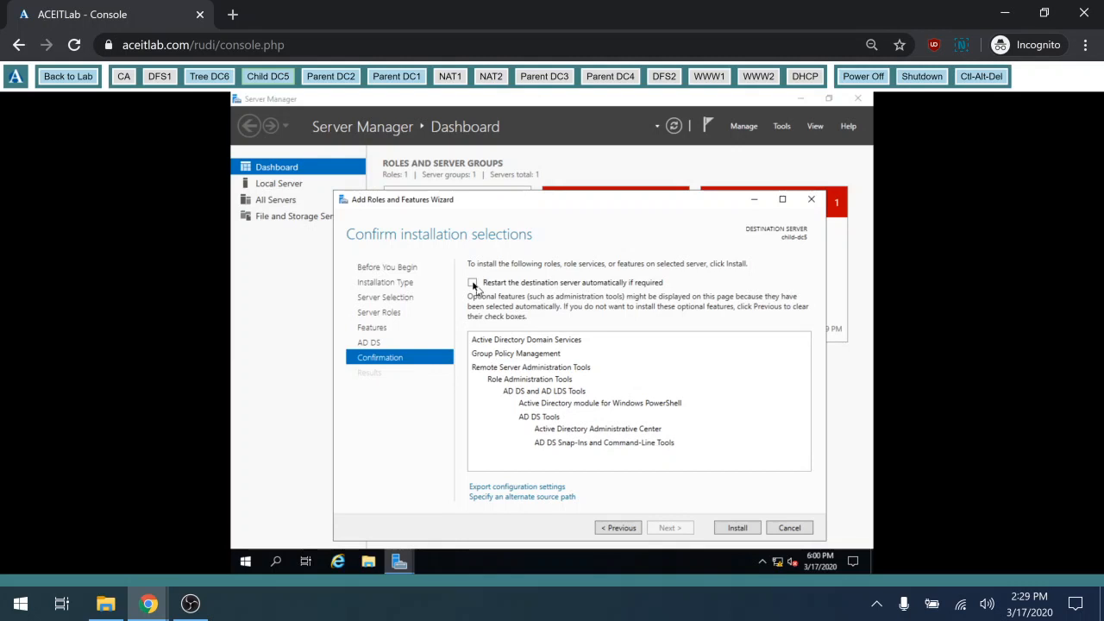
pyautogui.click(474, 286)
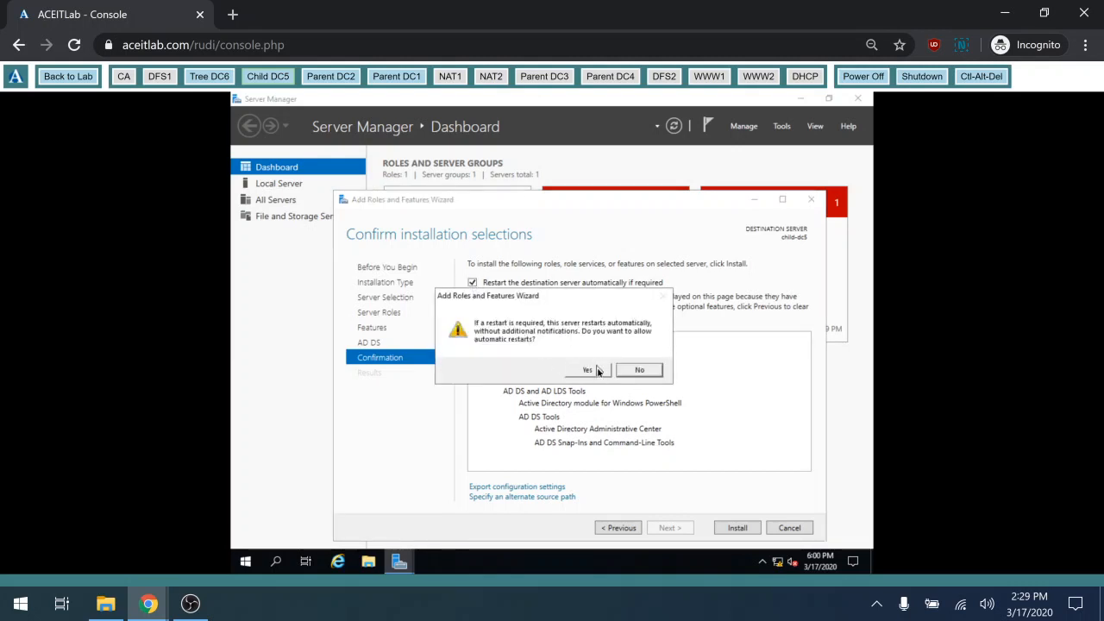
pyautogui.click(597, 369)
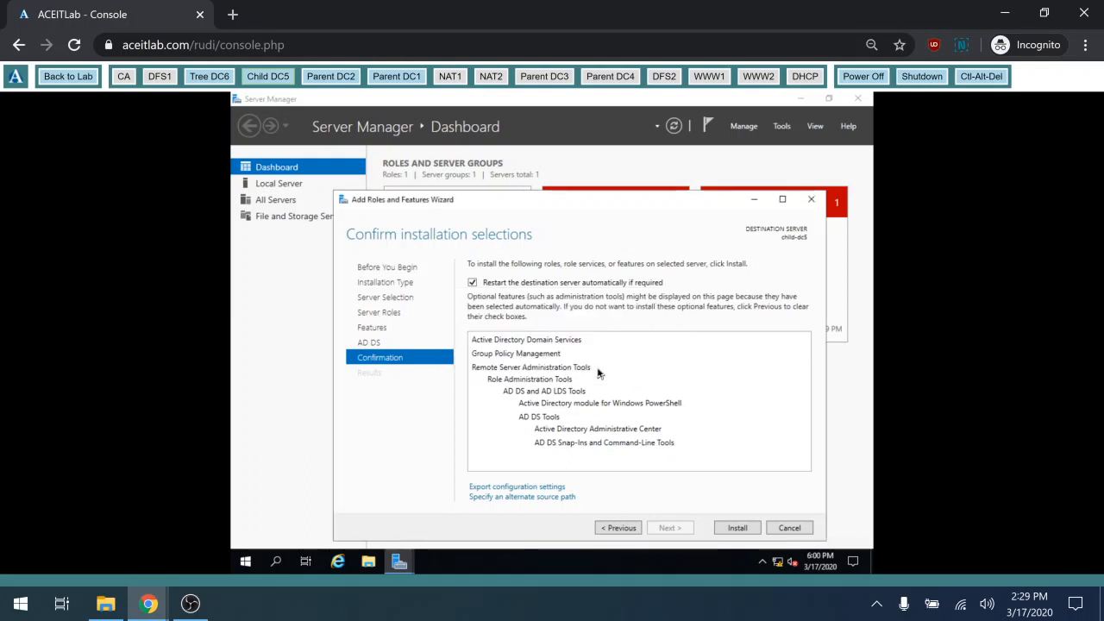
pyautogui.click(737, 528)
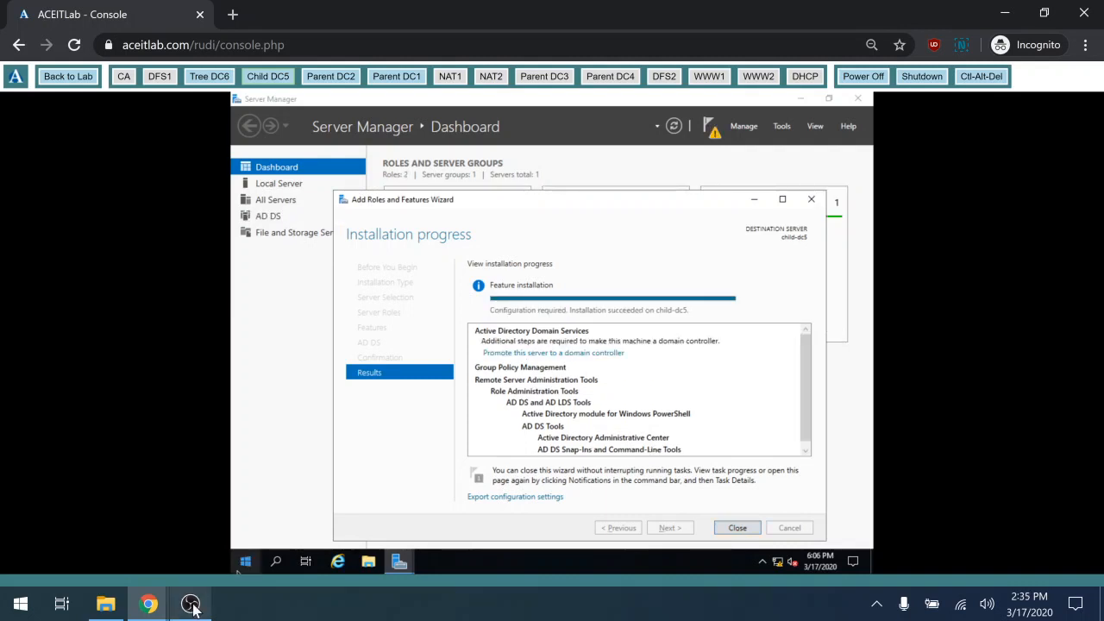
# Launch the AD DS Configuration Wizard from the 'Promote this server to a domain controller' link
pyautogui.click(544, 355)
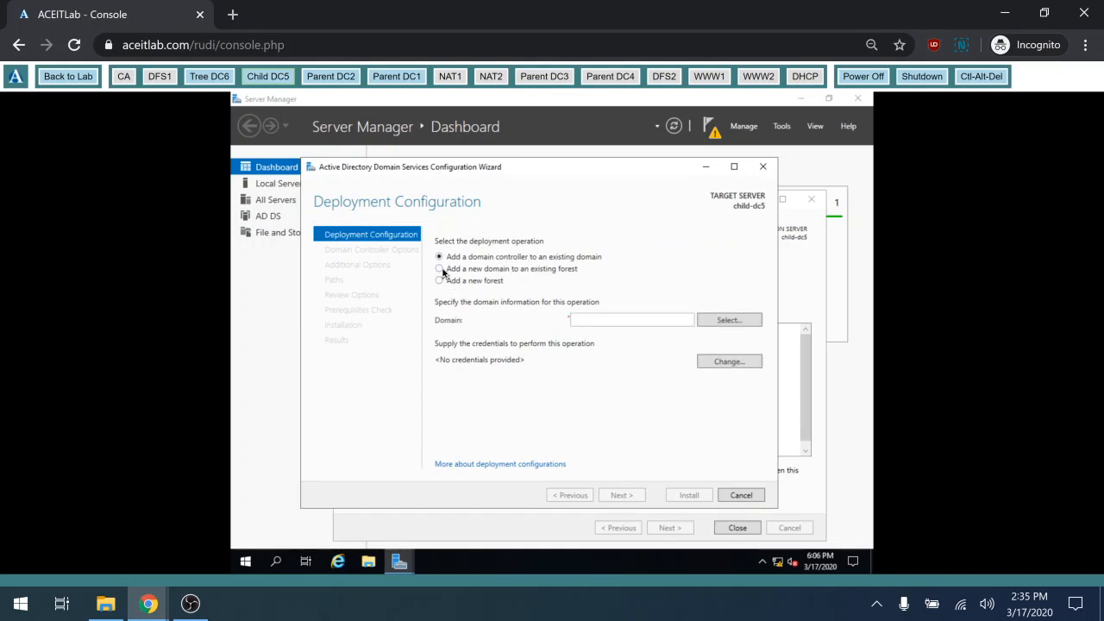
# Choose to add a new domain to the existing forest, with parent contoso.com and new domain child
pyautogui.click(440, 269)
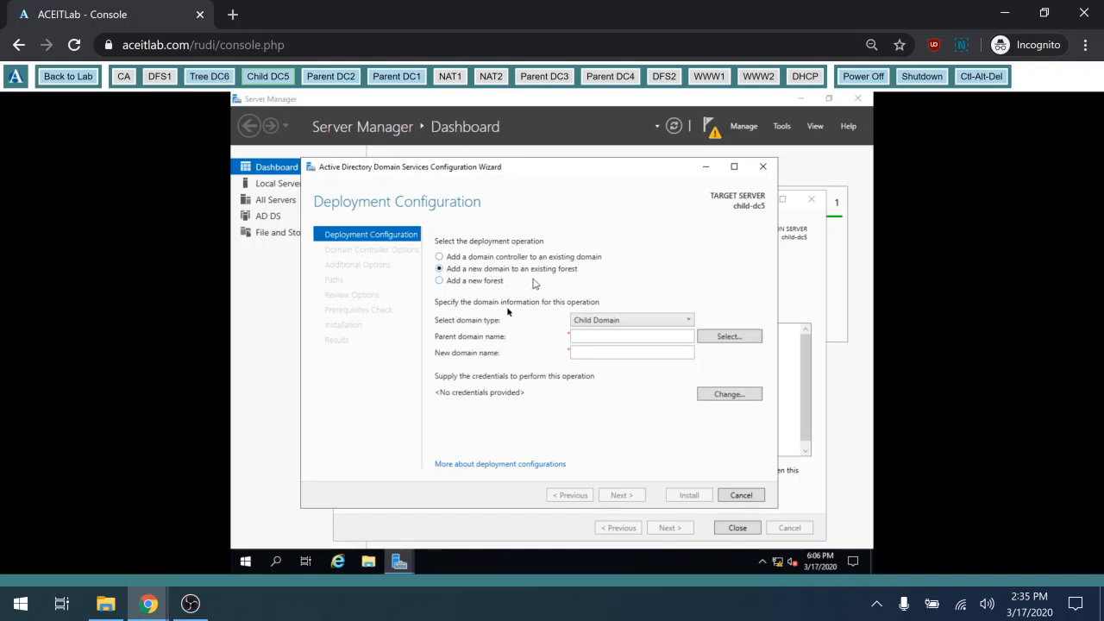
pyautogui.click(624, 343)
pyautogui.press('BackSpace')
pyautogui.press('BackSpace')
pyautogui.click(613, 357)
pyautogui.write('child')
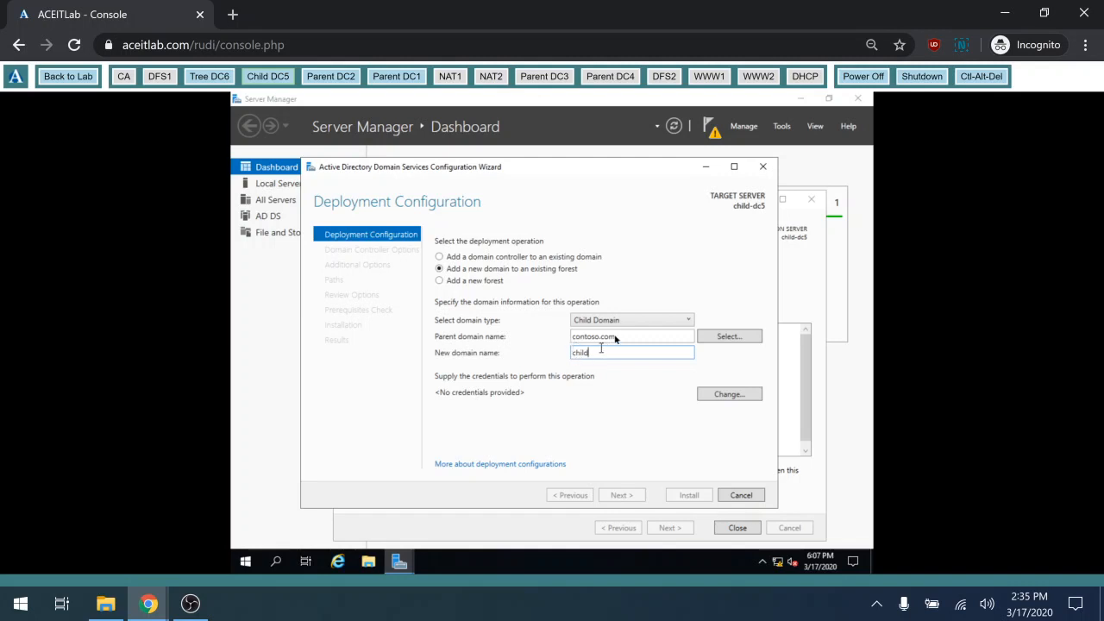
# Supply contoso\administrator and its password as deployment credentials, then continue to Domain Controller Options
pyautogui.click(728, 394)
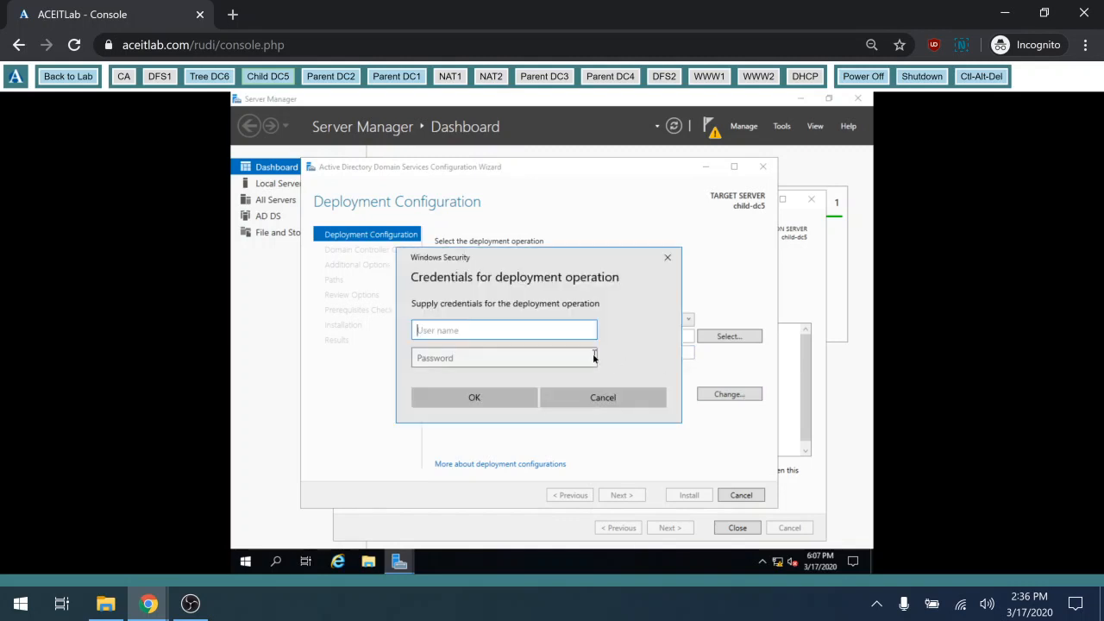
pyautogui.write('contoso\\administrator')
pyautogui.press('Tab')
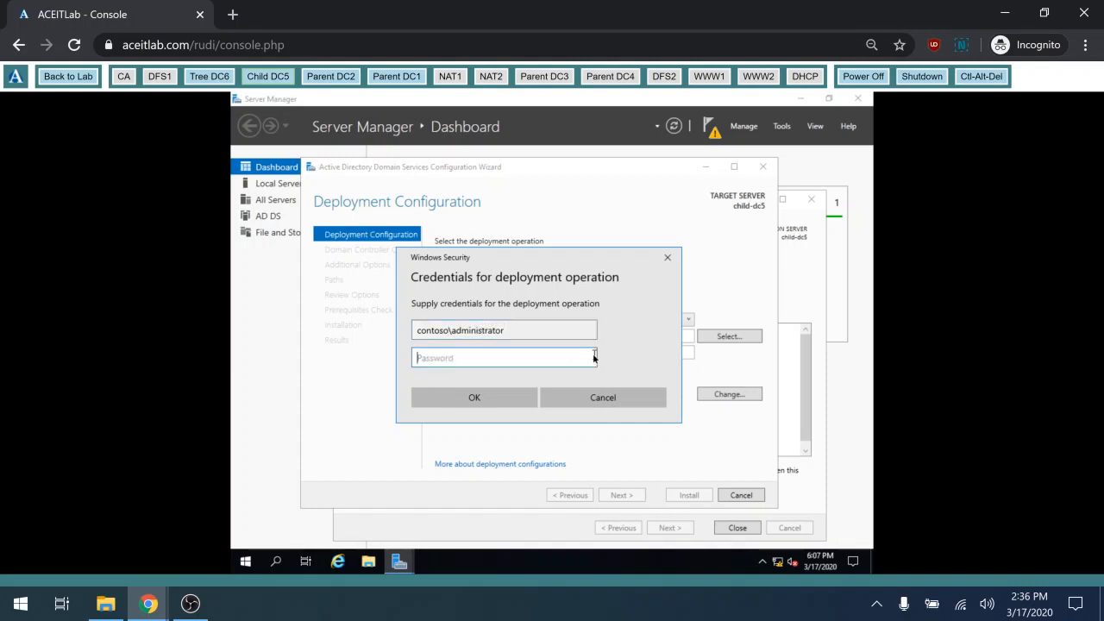
pyautogui.write('Pa$$w0r')
pyautogui.press('BackSpace')
pyautogui.press('BackSpace')
pyautogui.press('BackSpace')
pyautogui.press('BackSpace')
pyautogui.press('BackSpace')
pyautogui.press('BackSpace')
pyautogui.write('P@$$')
pyautogui.click(477, 405)
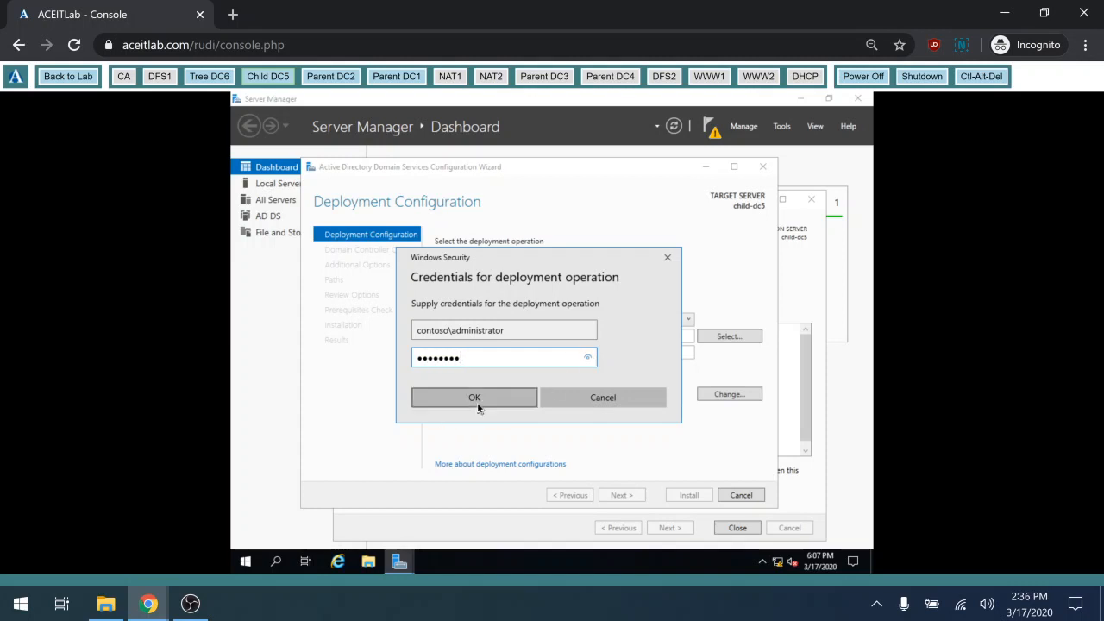
pyautogui.click(480, 398)
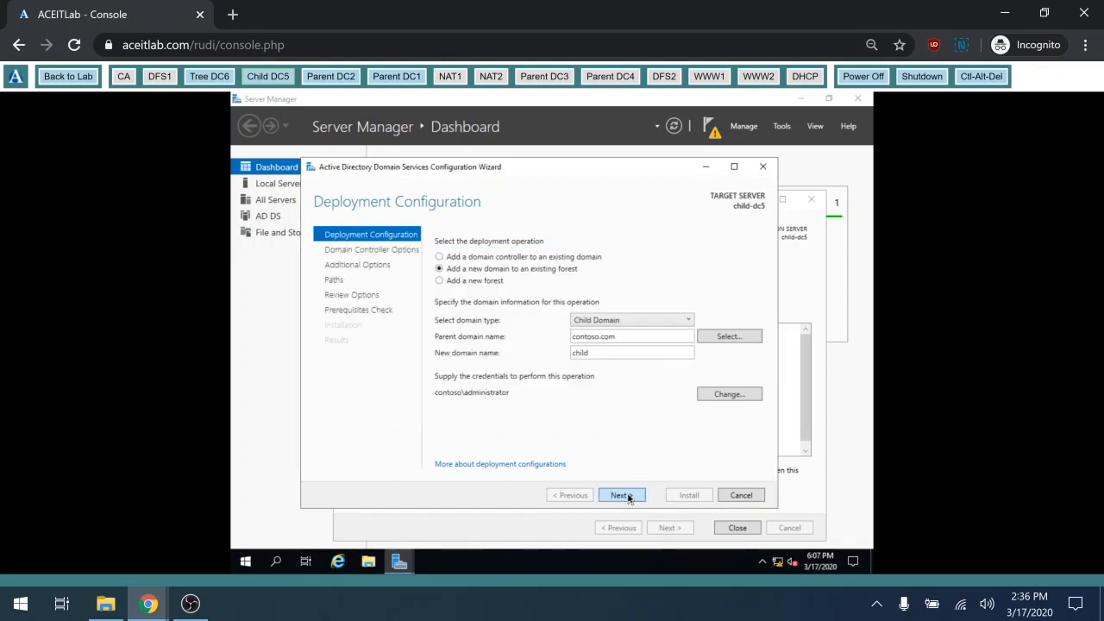
pyautogui.click(621, 495)
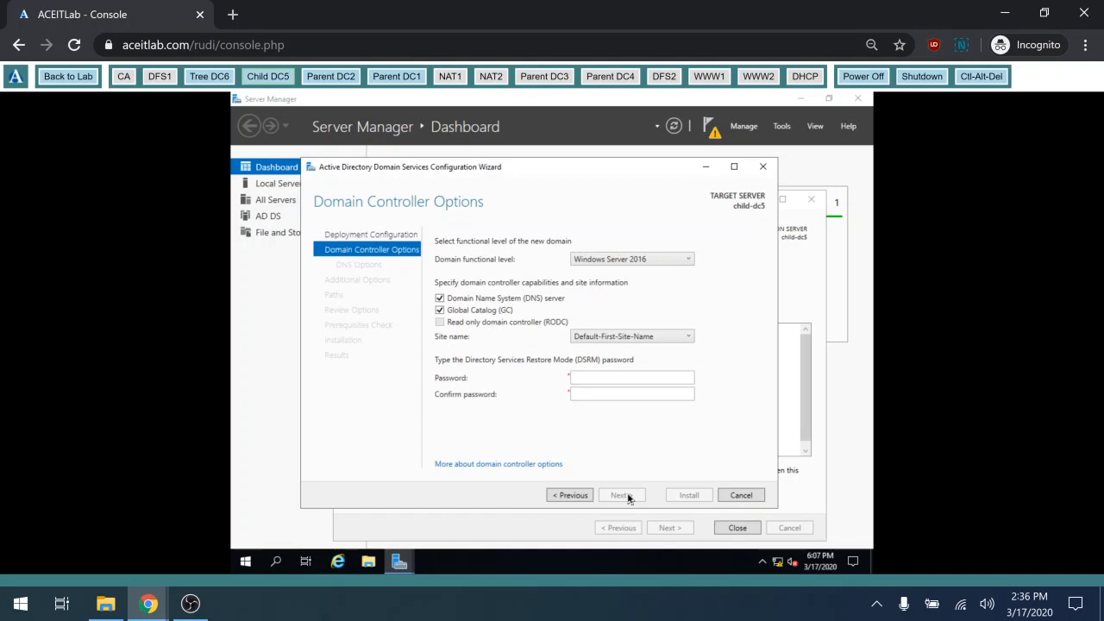
pyautogui.moveTo(151, 608)
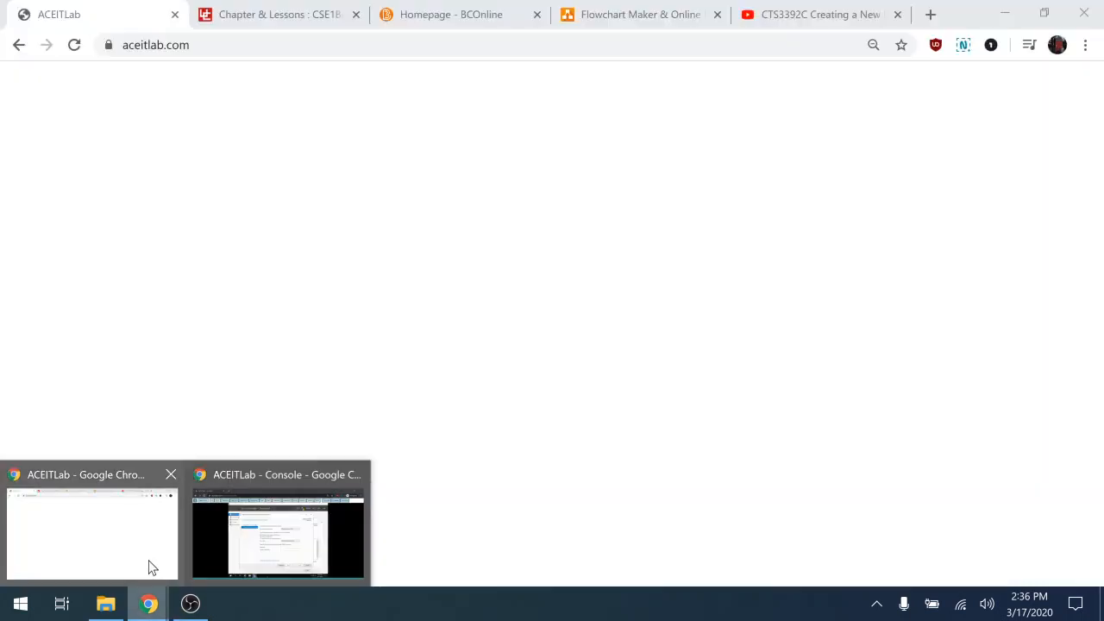
pyautogui.click(148, 565)
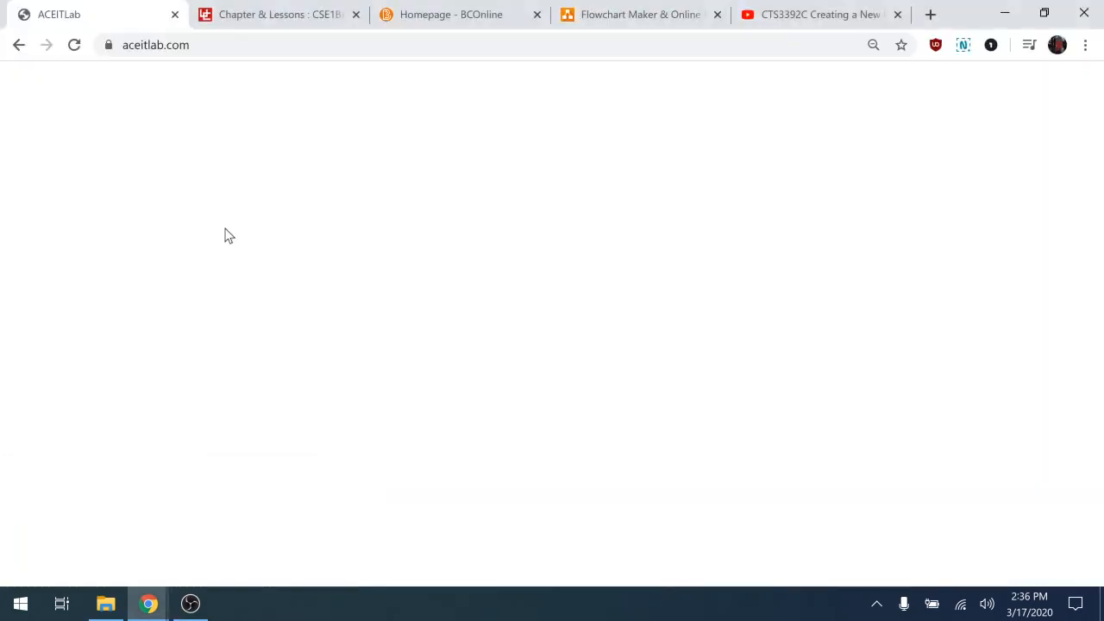
pyautogui.click(175, 15)
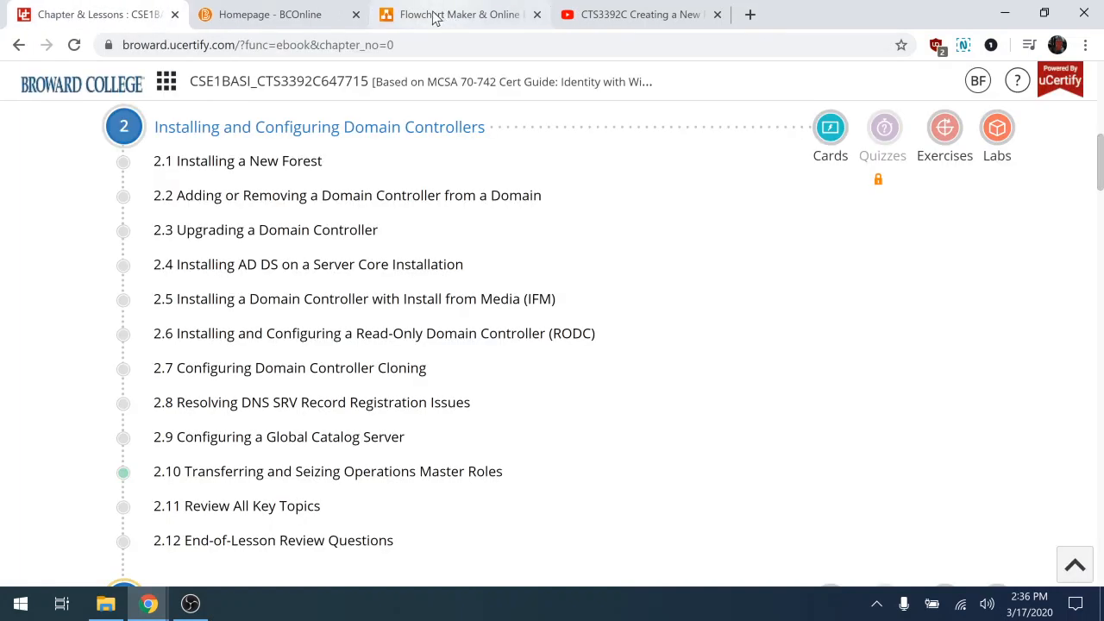
pyautogui.click(433, 15)
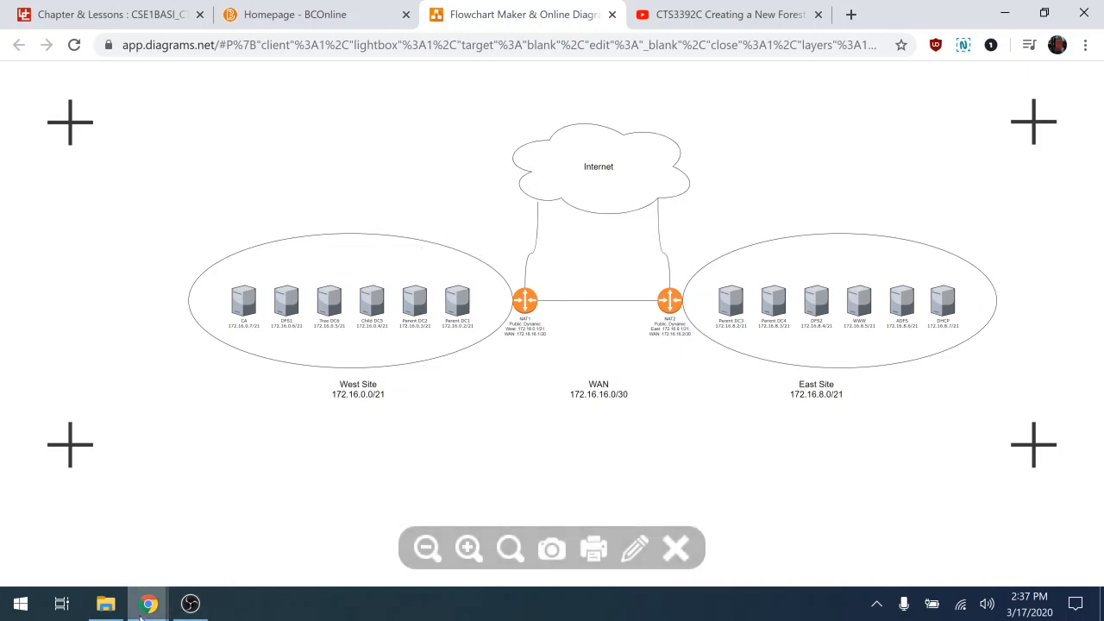
pyautogui.moveTo(149, 604)
pyautogui.click(261, 539)
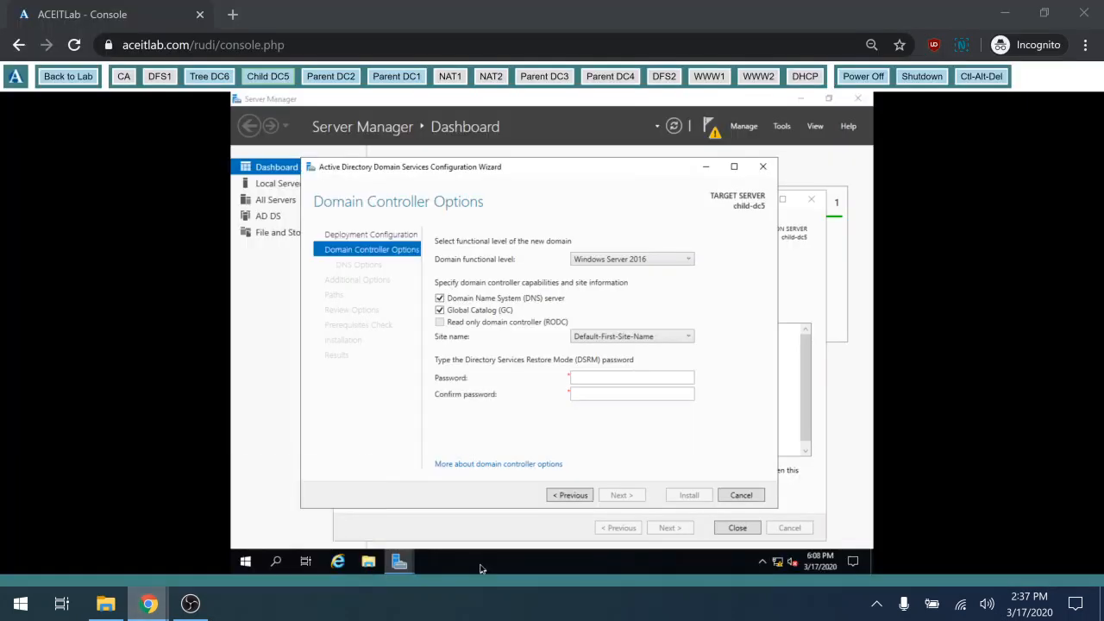
# Clear Global Catalog, enter and confirm the DSRM password, and continue to DNS Options
pyautogui.click(440, 310)
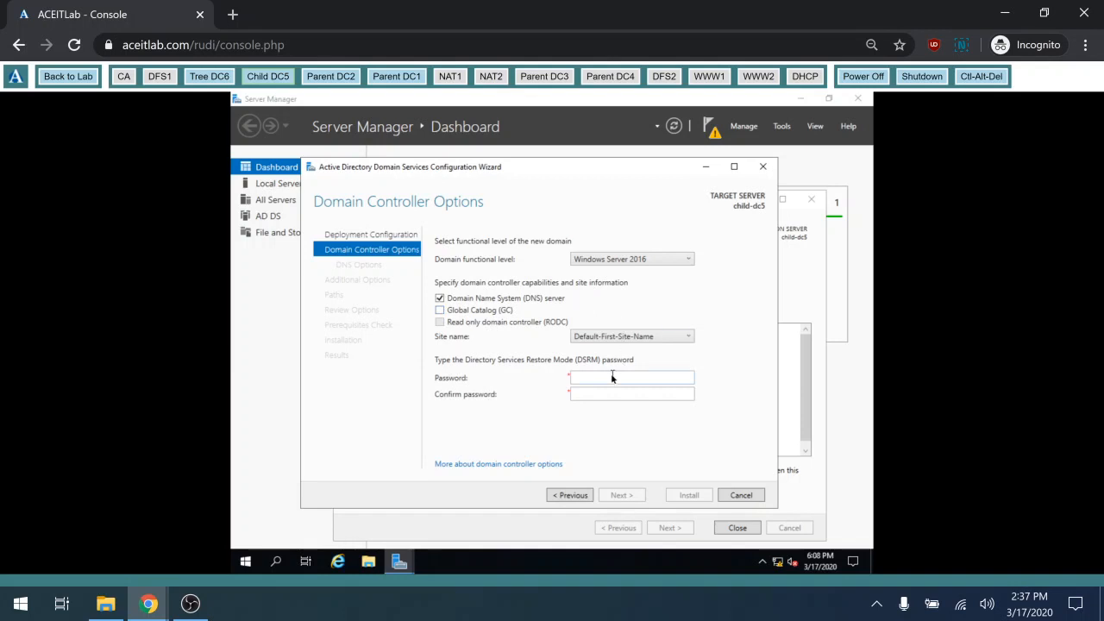
pyautogui.click(605, 379)
pyautogui.press('Tab')
pyautogui.write('••••••••')
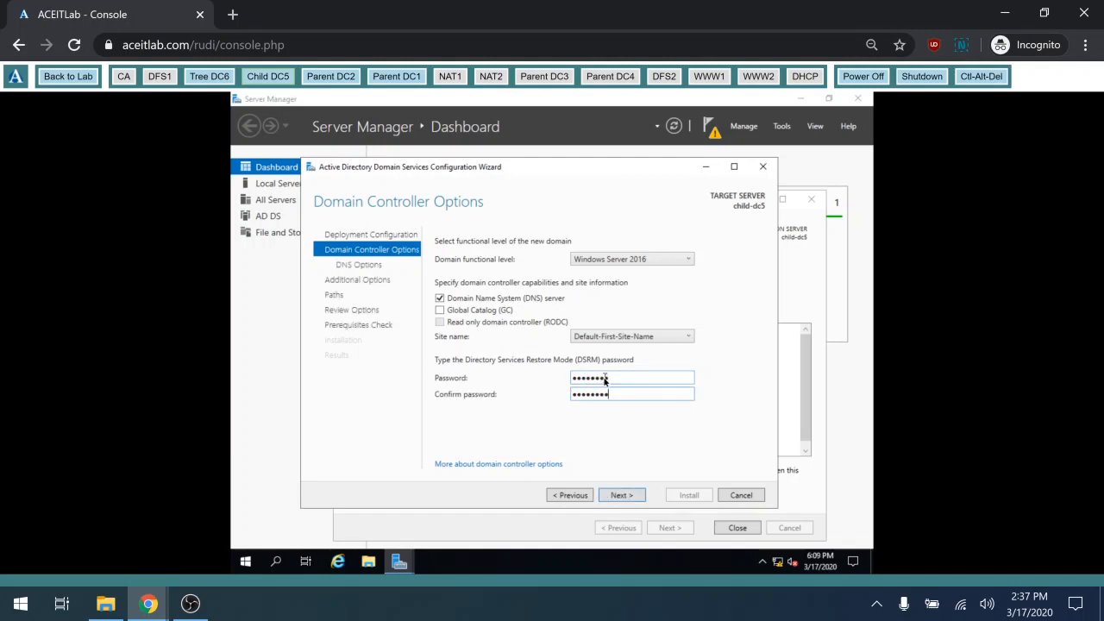
pyautogui.click(627, 494)
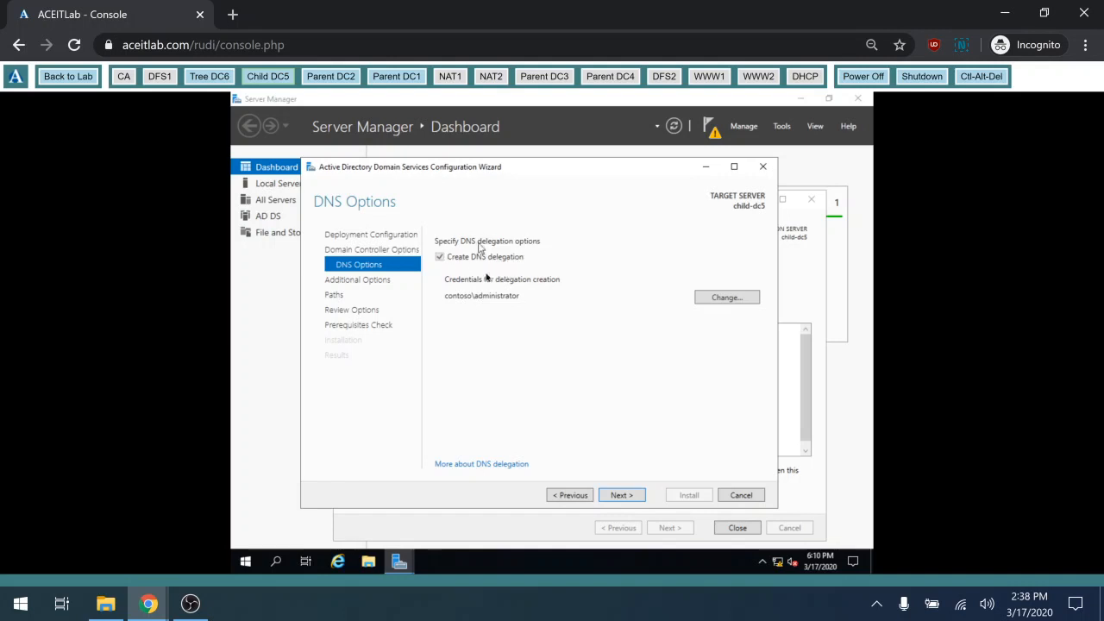
# Switch to Parent DC1, dismiss Chrome's translate offer, and sign in with the administrator password
pyautogui.click(396, 78)
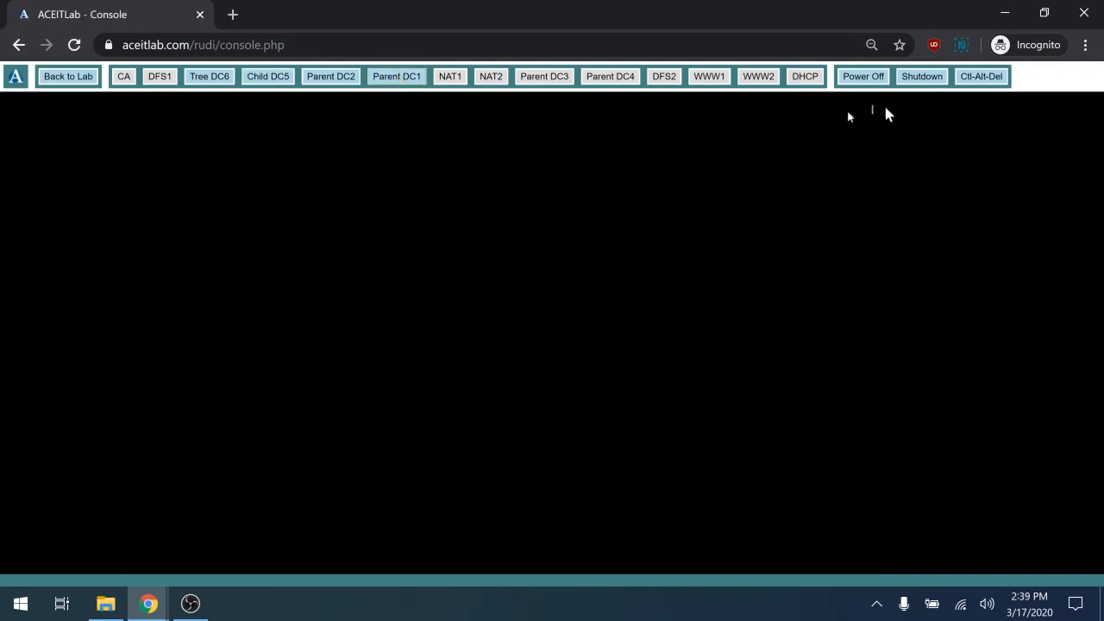
pyautogui.click(972, 86)
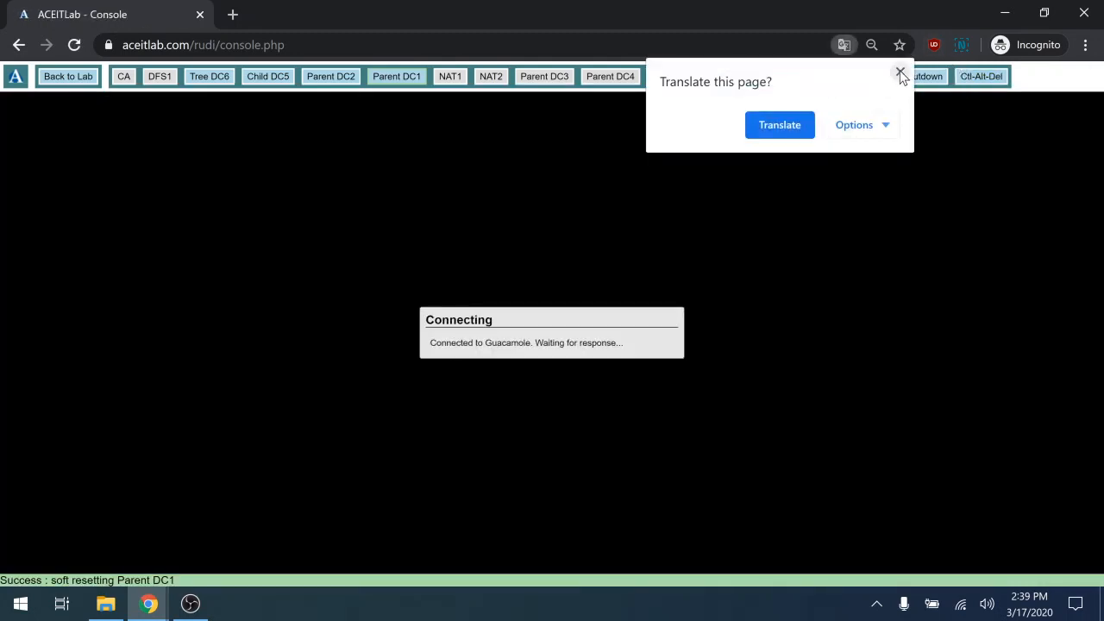
pyautogui.click(900, 72)
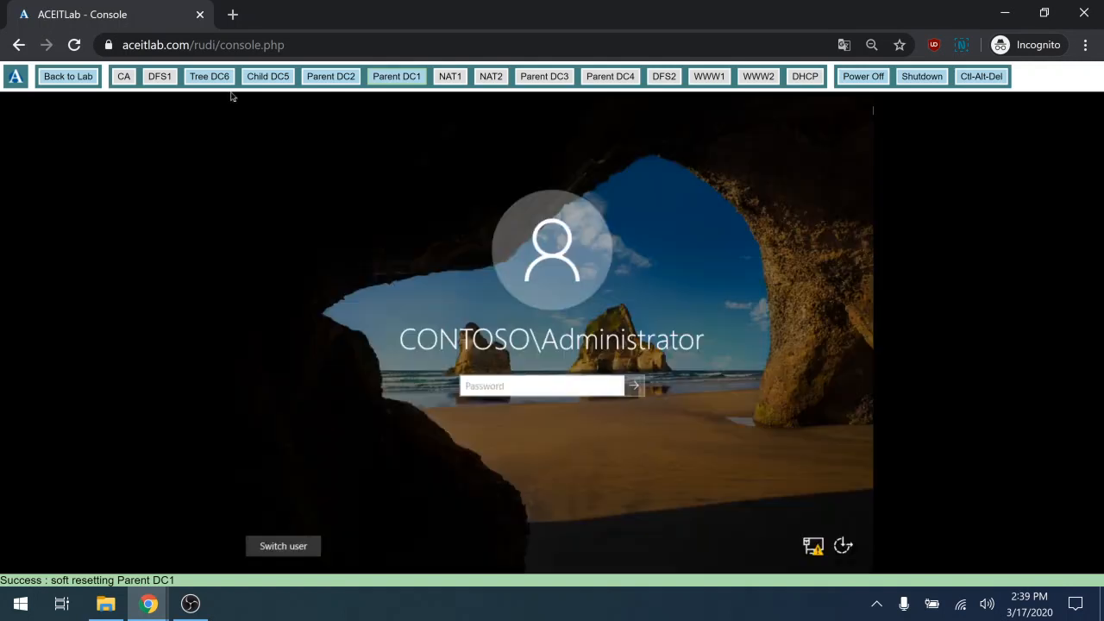
pyautogui.write('••••••••')
pyautogui.press('Return')
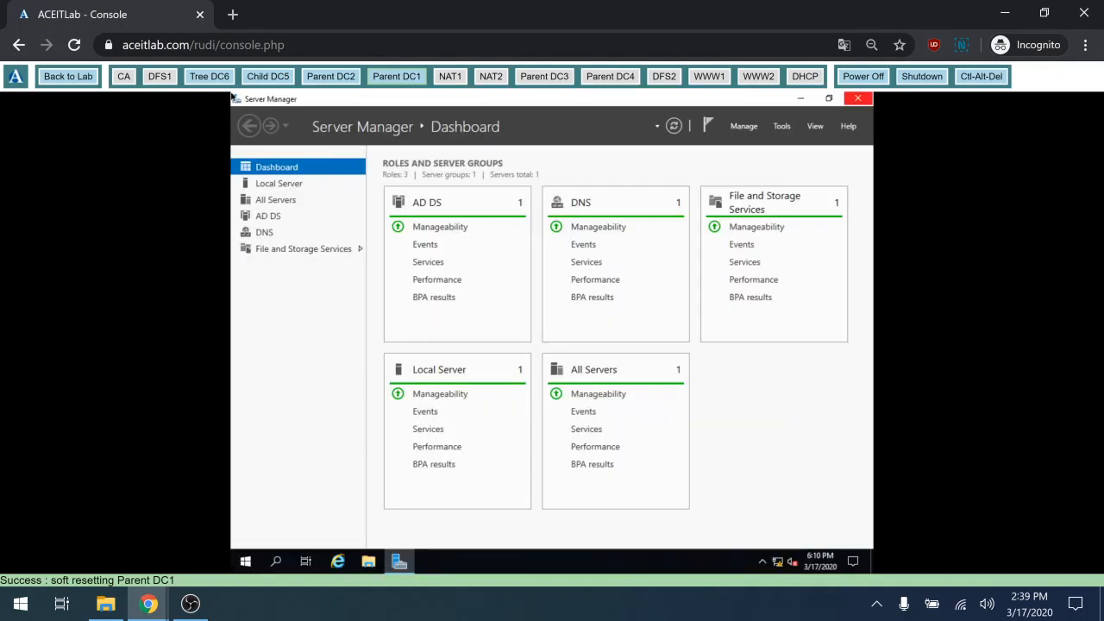
# Launch DNS Manager from Tools, maximize it, and show the 16.172.in-addr.arpa reverse zone records
pyautogui.click(783, 128)
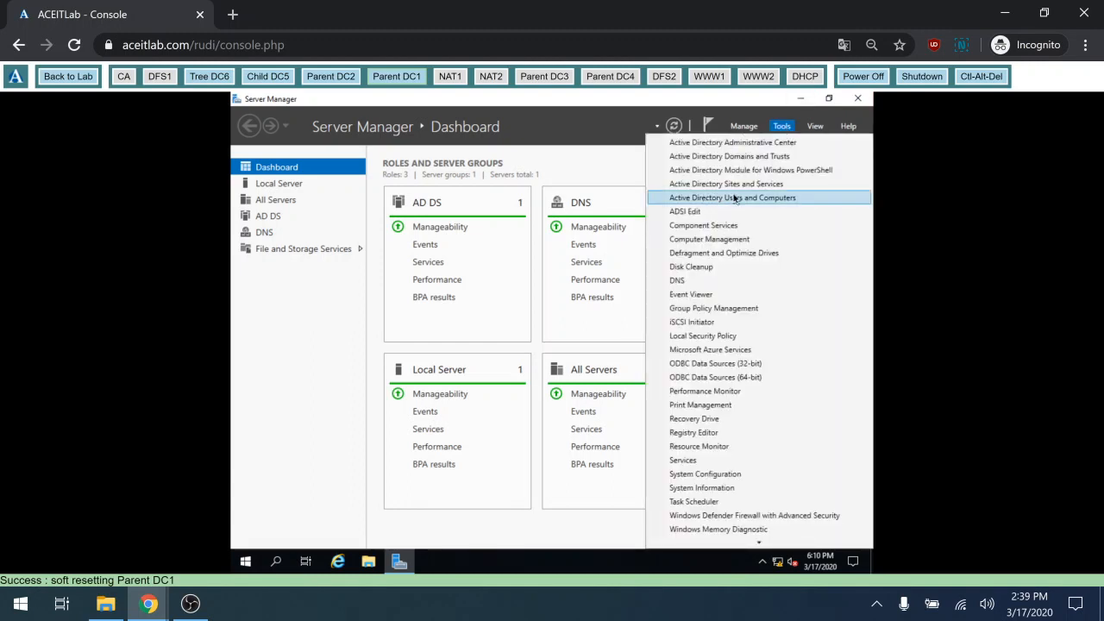
pyautogui.click(683, 280)
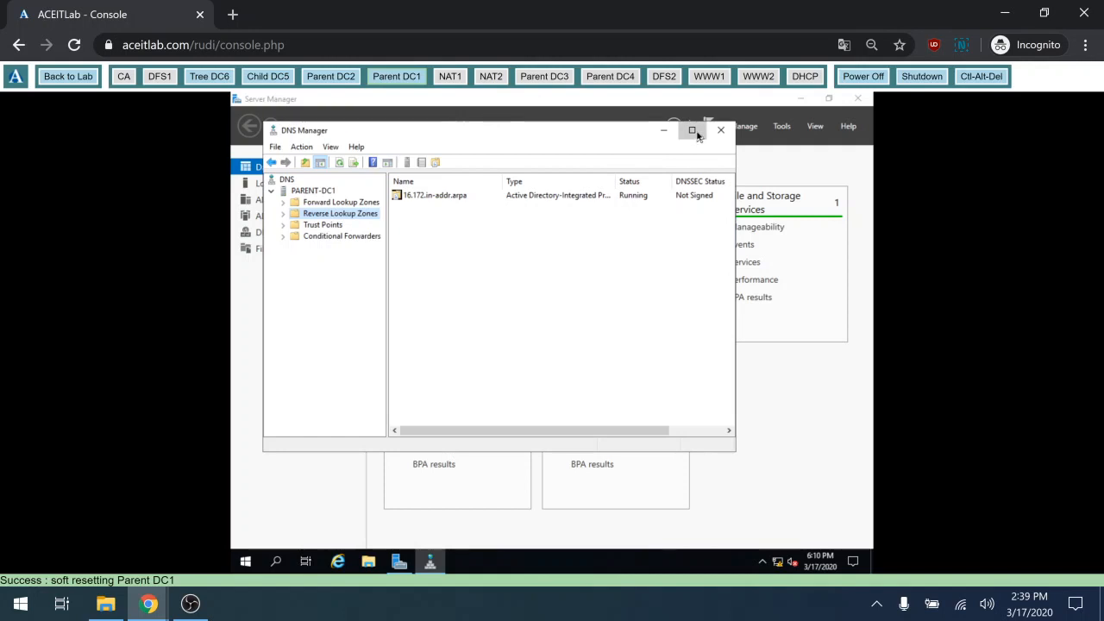
pyautogui.click(694, 132)
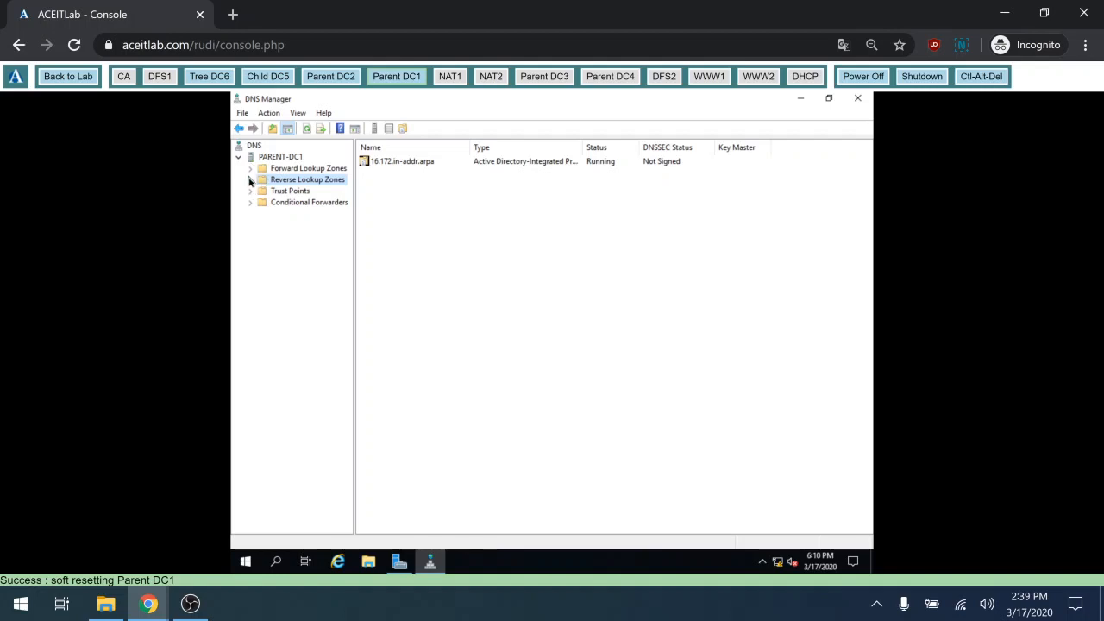
pyautogui.click(250, 180)
pyautogui.click(274, 192)
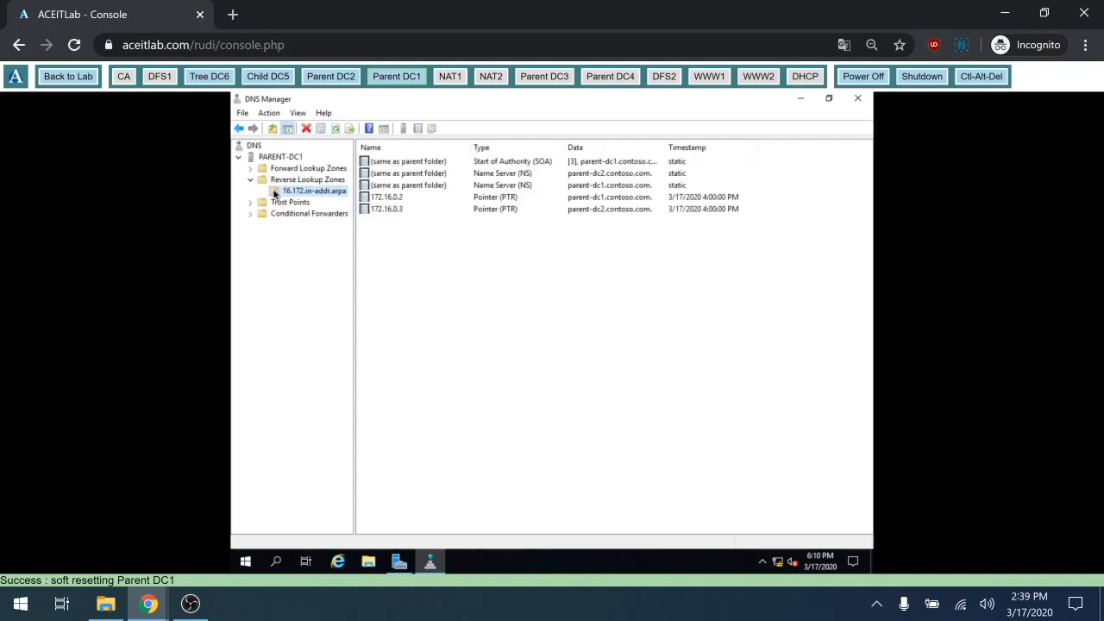
pyautogui.rightClick(274, 193)
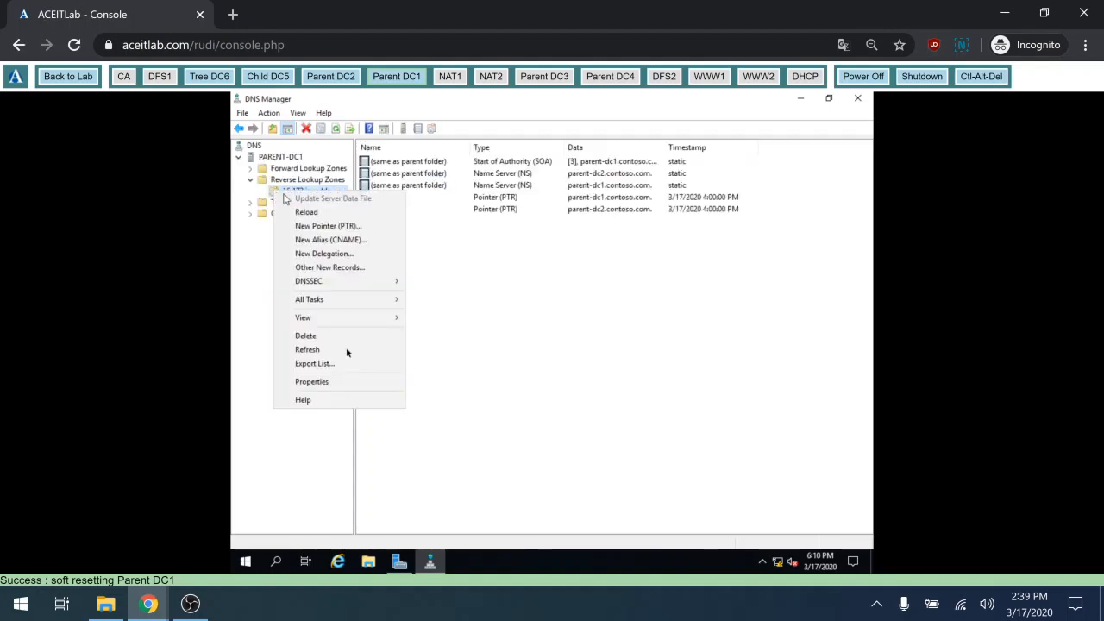
pyautogui.click(347, 384)
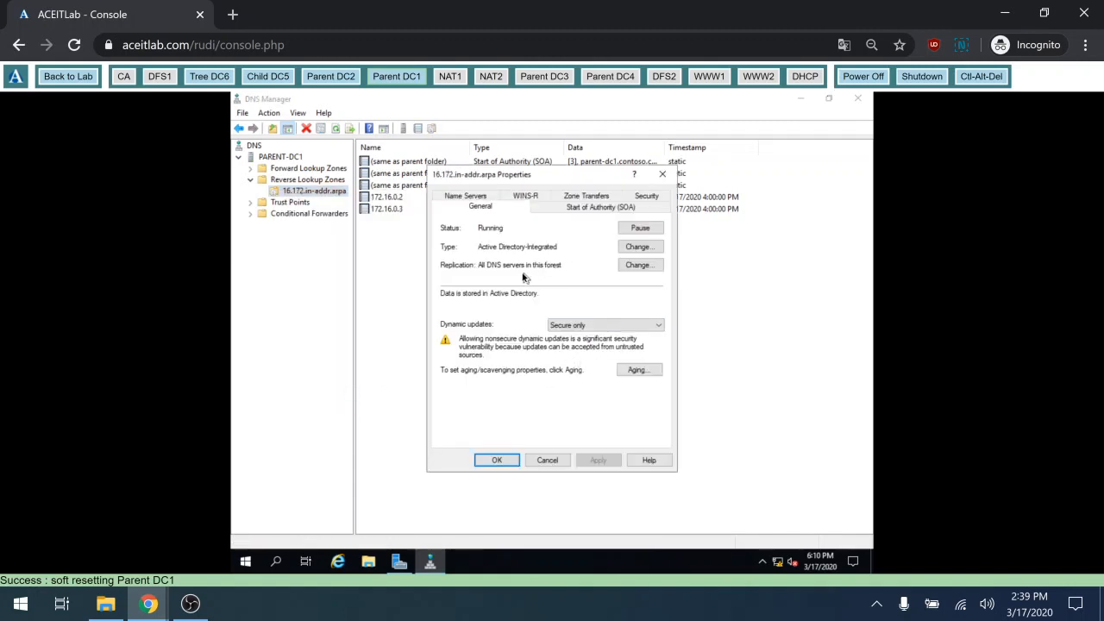
pyautogui.click(546, 461)
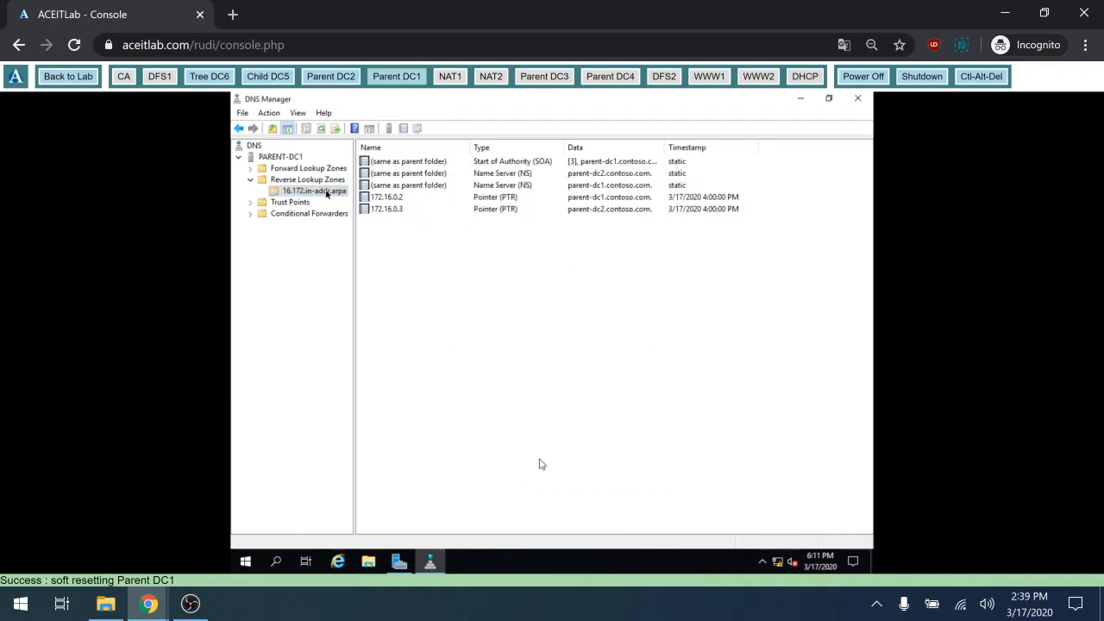
# Show the contoso.com forward zone records, view and close its properties, then bring up its context menu
pyautogui.click(251, 170)
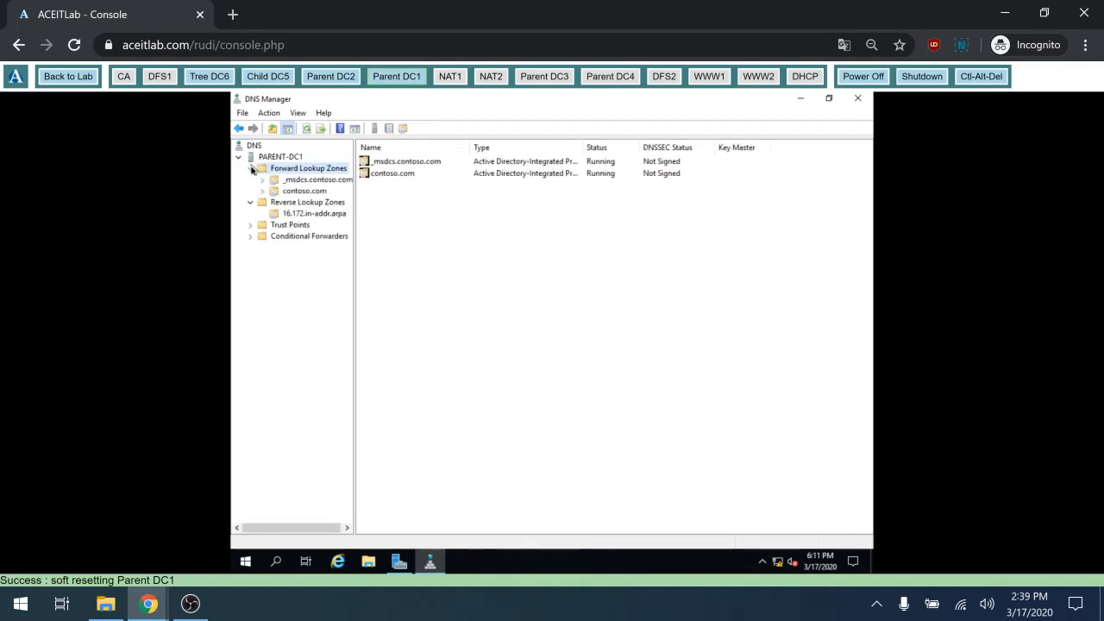
pyautogui.click(317, 194)
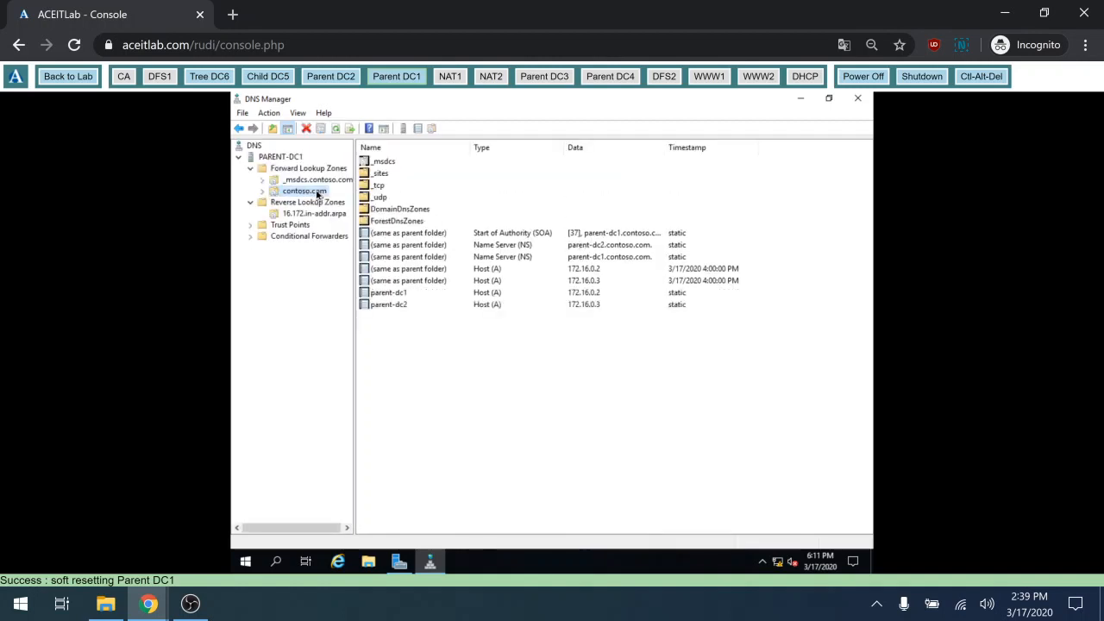
pyautogui.rightClick(316, 193)
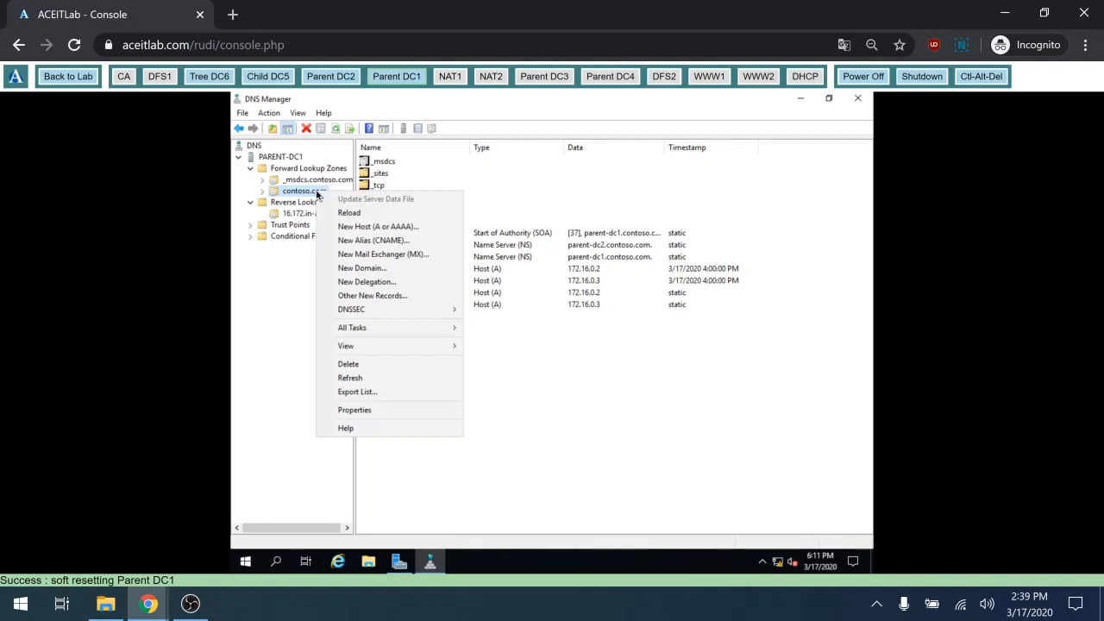
pyautogui.click(366, 409)
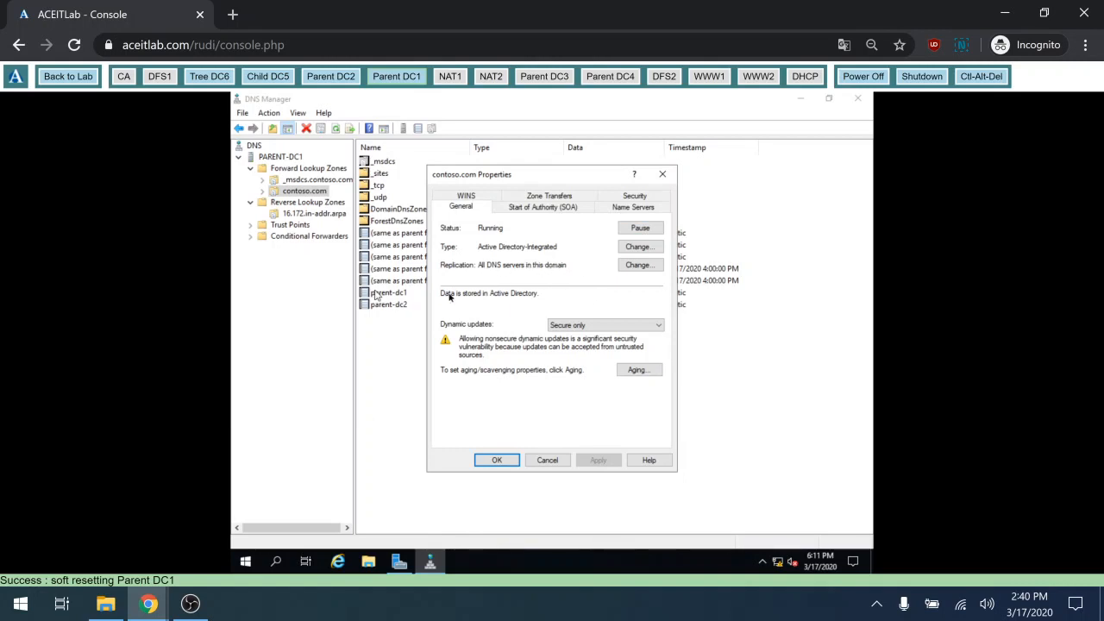
pyautogui.click(541, 460)
pyautogui.click(543, 463)
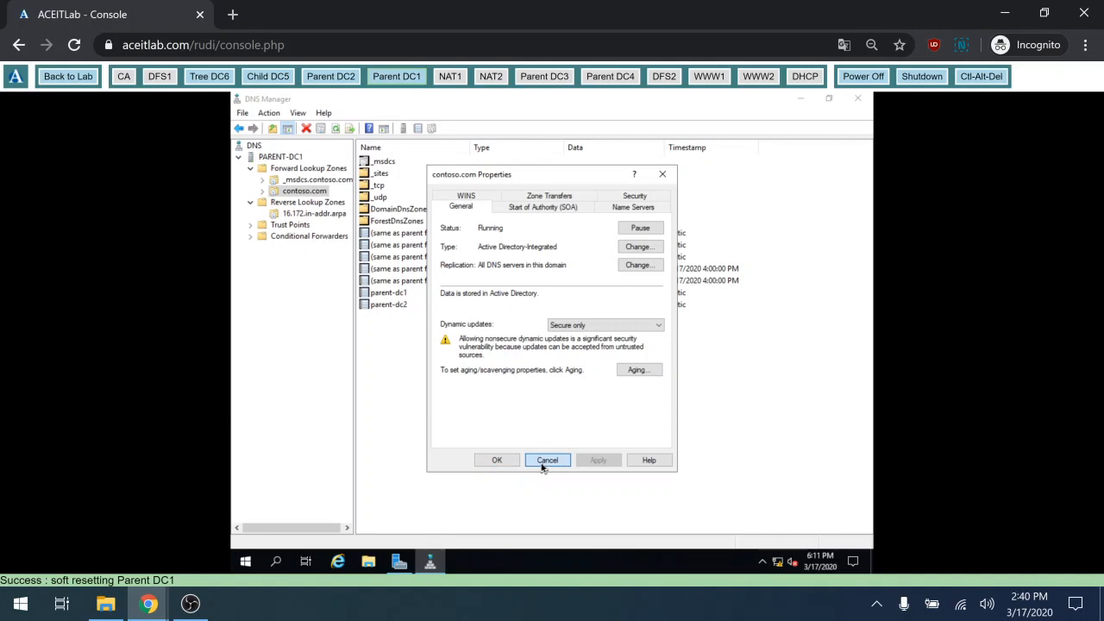
pyautogui.click(262, 190)
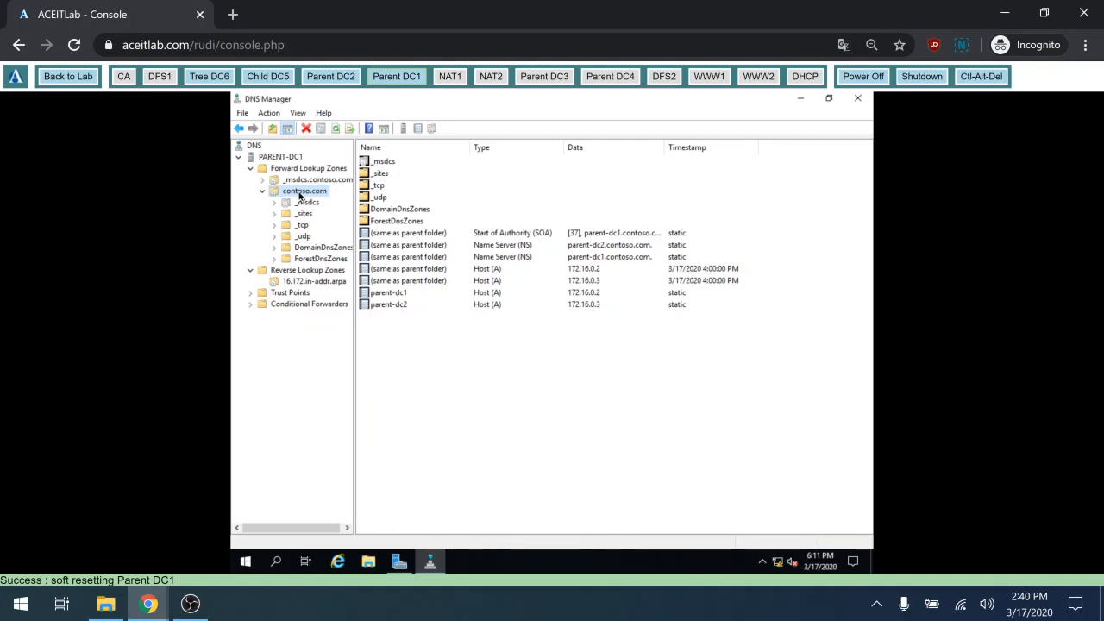
pyautogui.rightClick(298, 194)
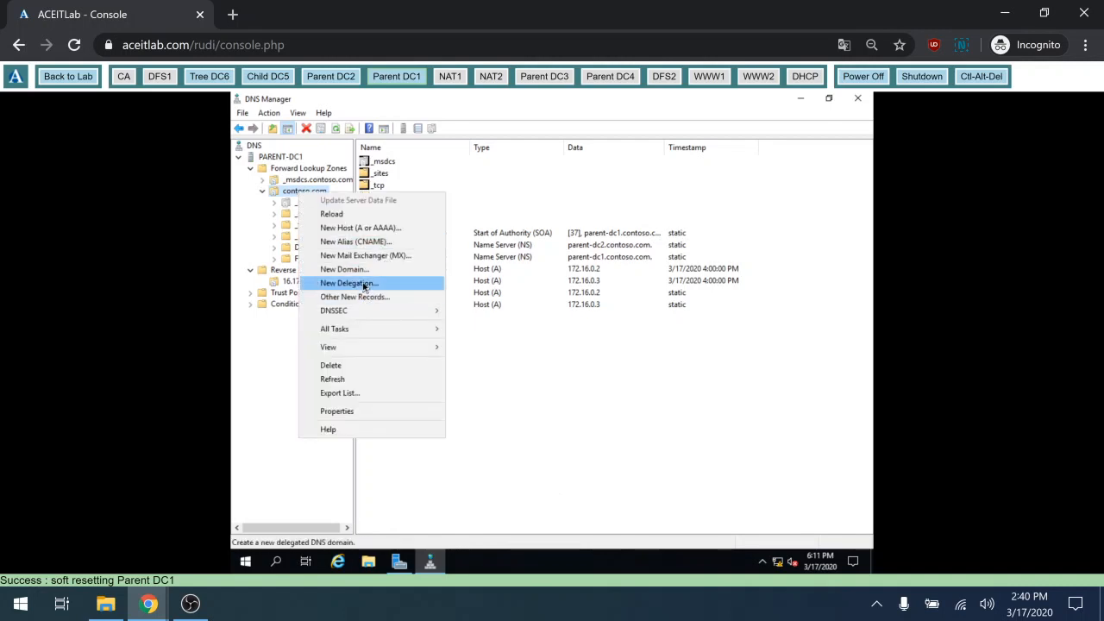
# Start a New Delegation for child under contoso.com and add name server child-dc5.child.contoso.com
pyautogui.click(364, 284)
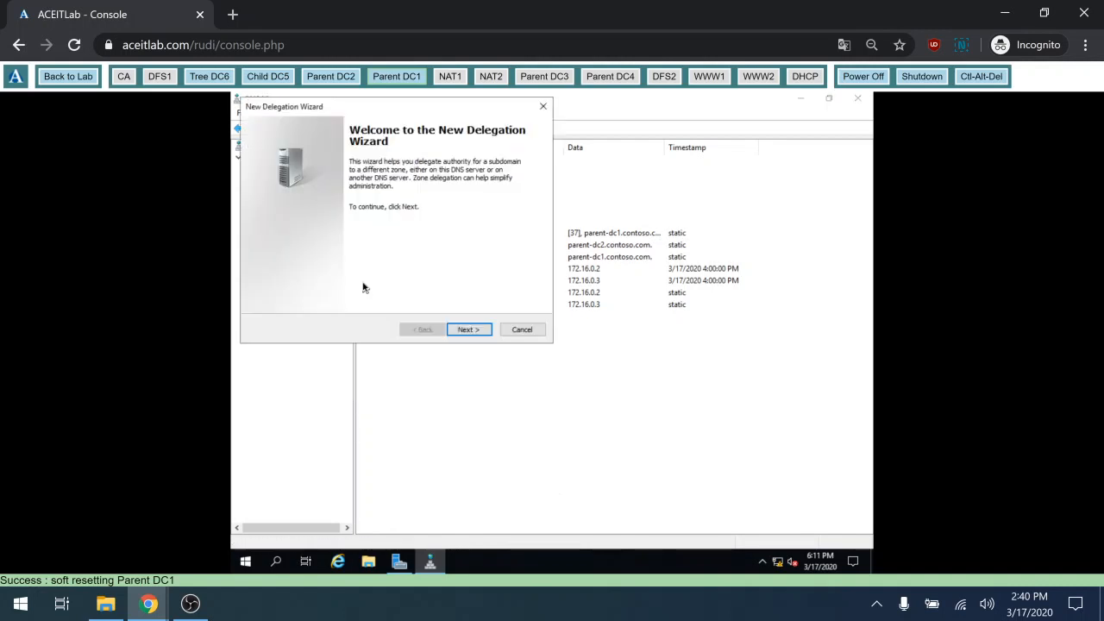
pyautogui.click(457, 333)
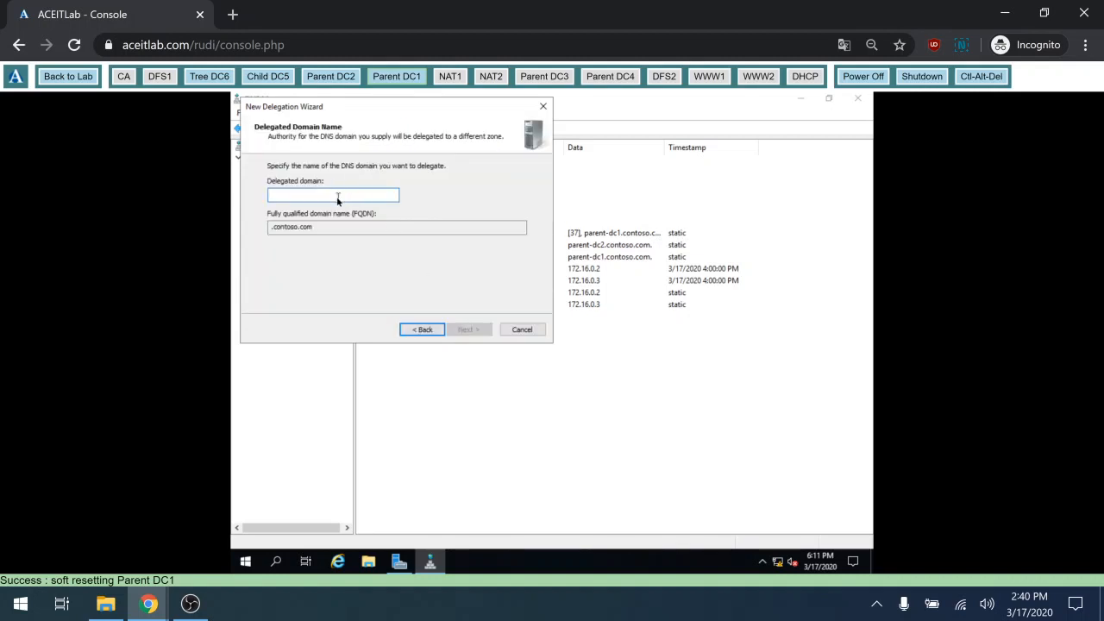
pyautogui.write('child')
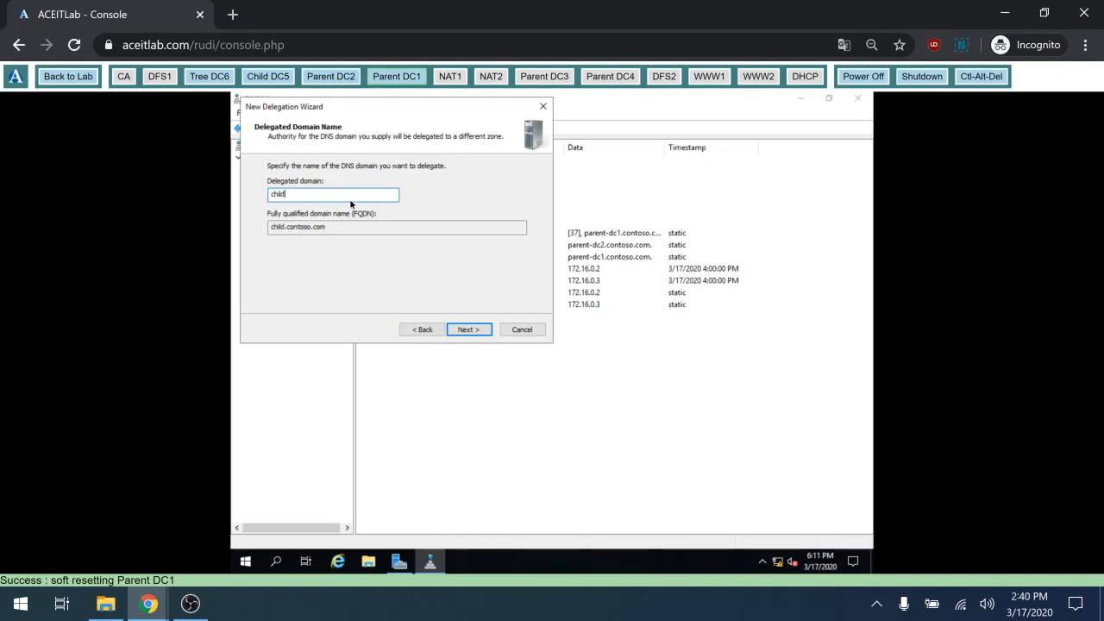
pyautogui.click(466, 329)
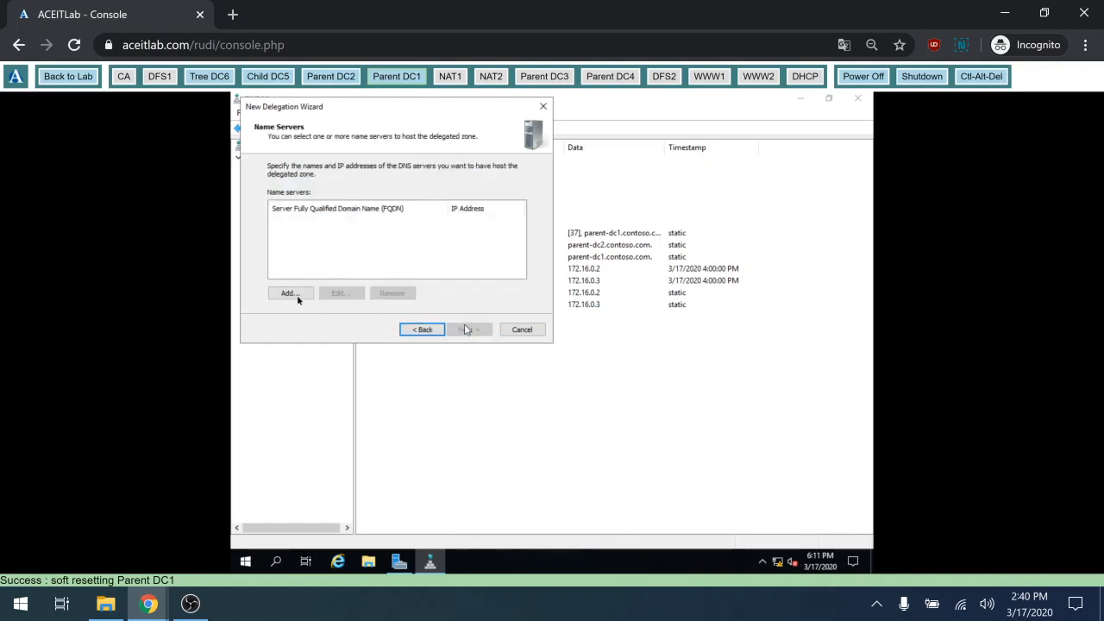
pyautogui.click(290, 293)
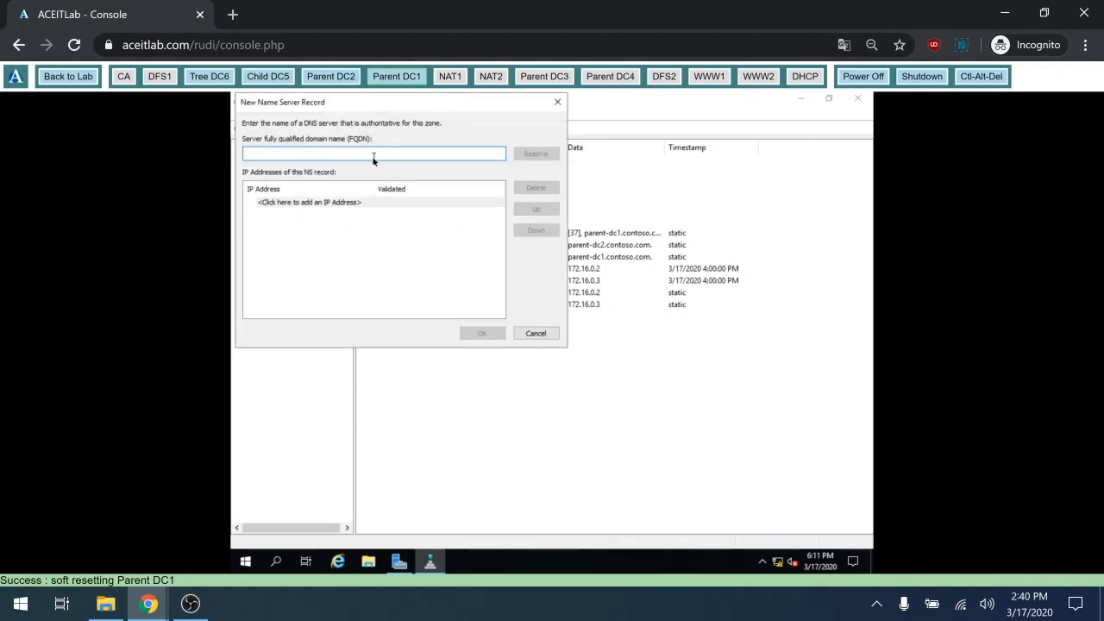
pyautogui.write('child')
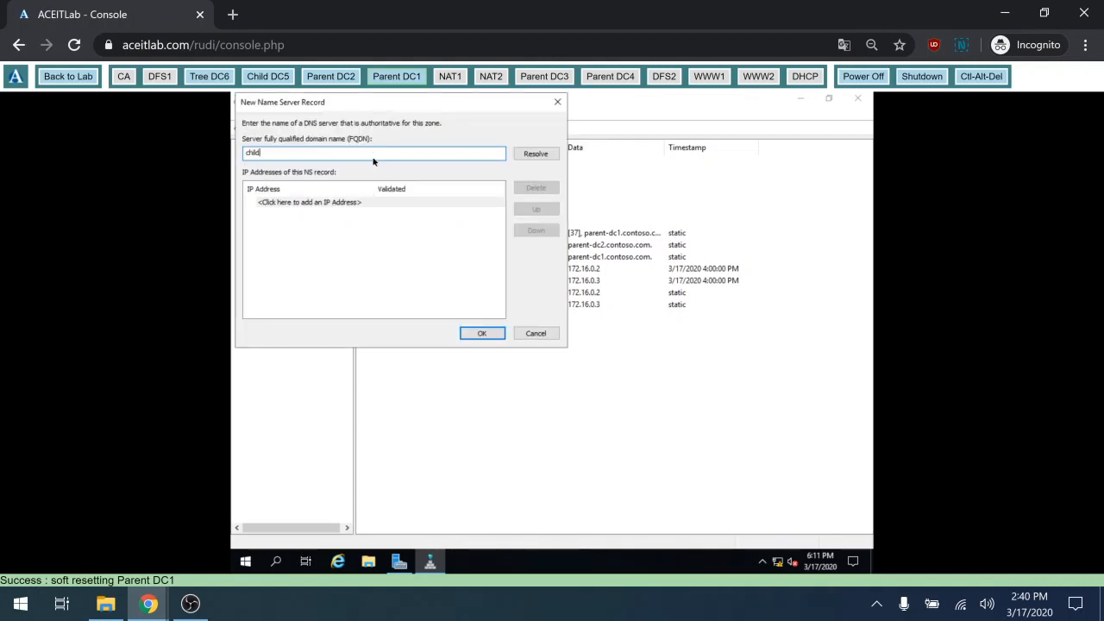
pyautogui.write('-dc5.child.contoso.com')
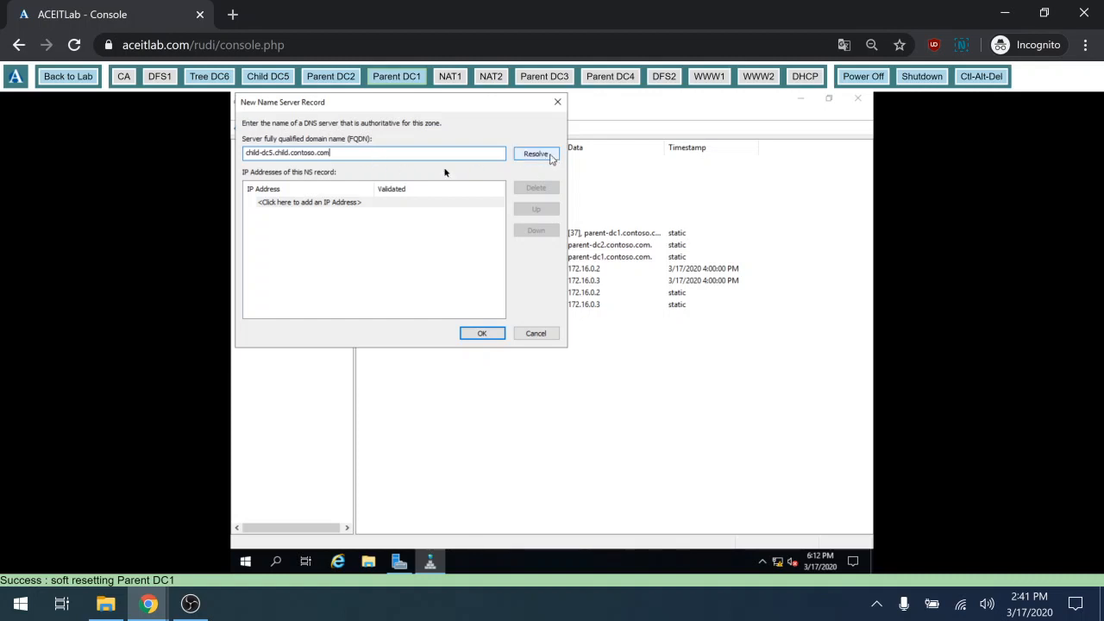
# Enter 172.16.0.5 as the name server's IP address, then switch to the diagrams.net network diagram
pyautogui.click(354, 205)
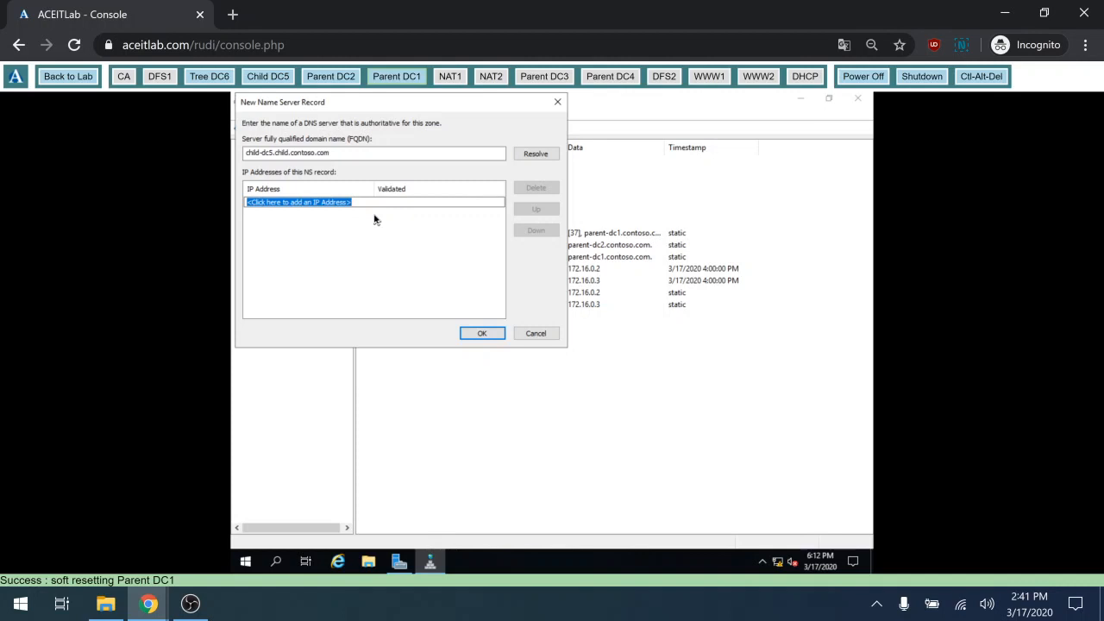
pyautogui.write('172.1')
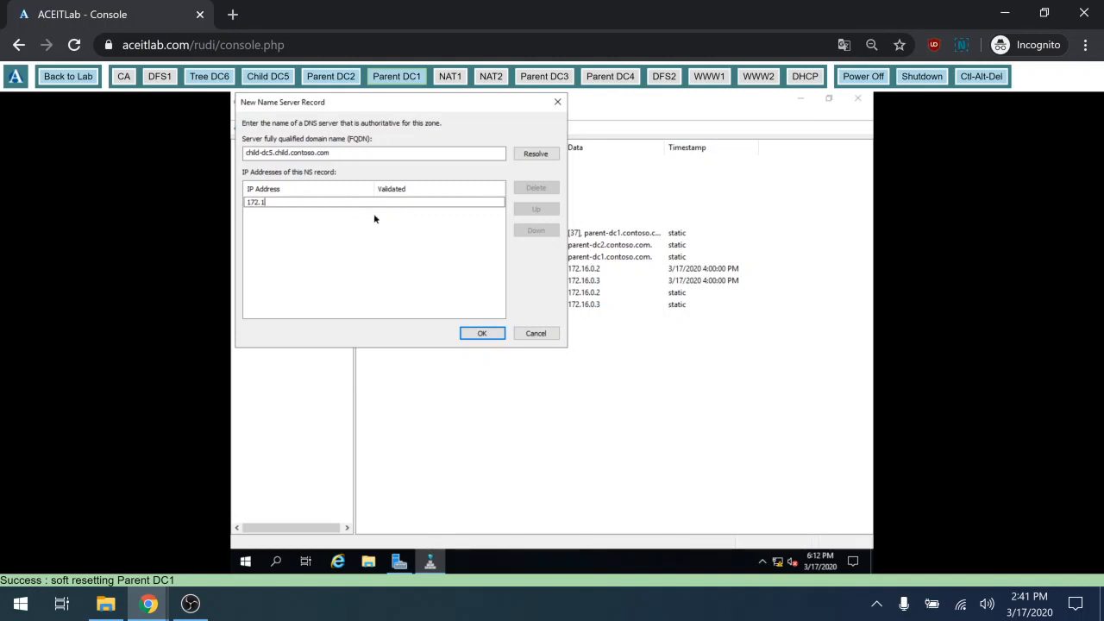
pyautogui.write('6.0.')
pyautogui.write('5')
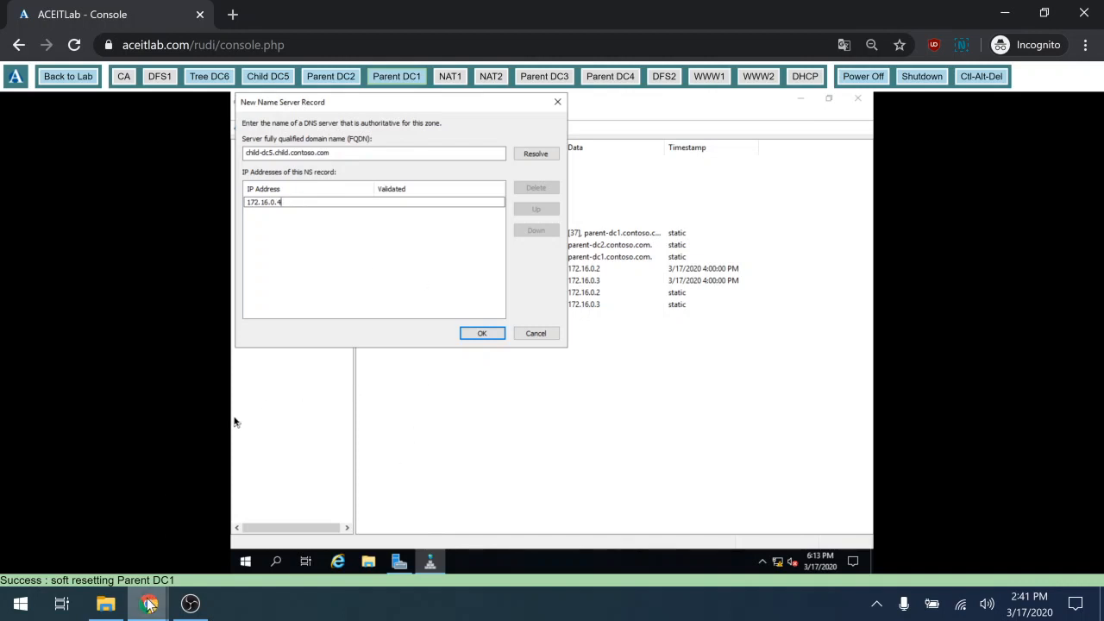
pyautogui.moveTo(148, 604)
pyautogui.click(170, 553)
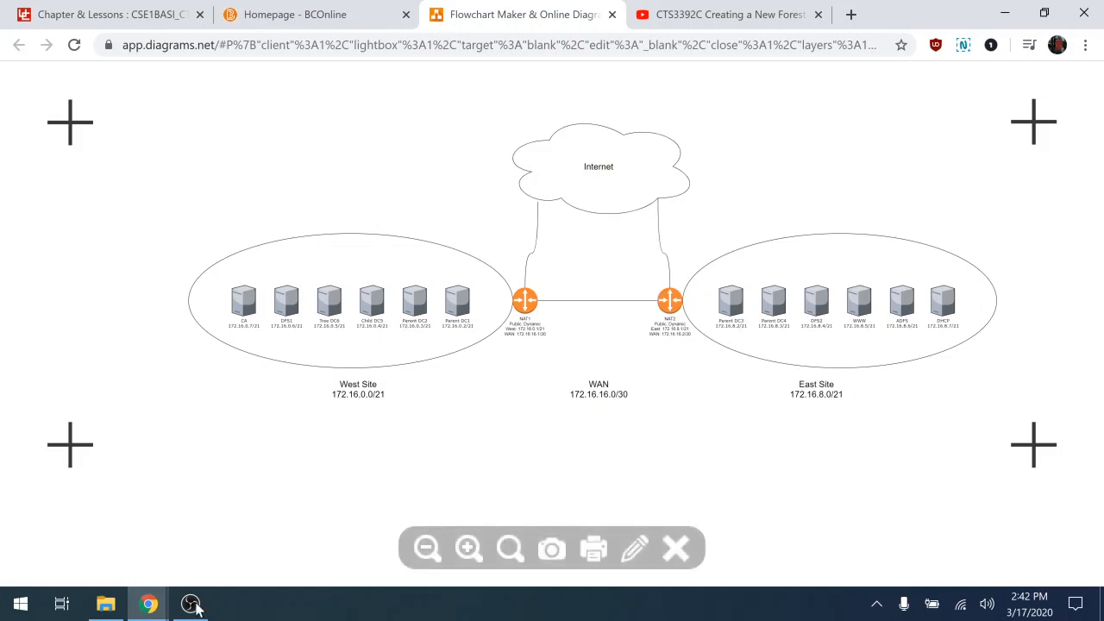
# Check Child DC5's address (172.16.0.4/21) on the diagram and return to the lab console
pyautogui.moveTo(151, 603)
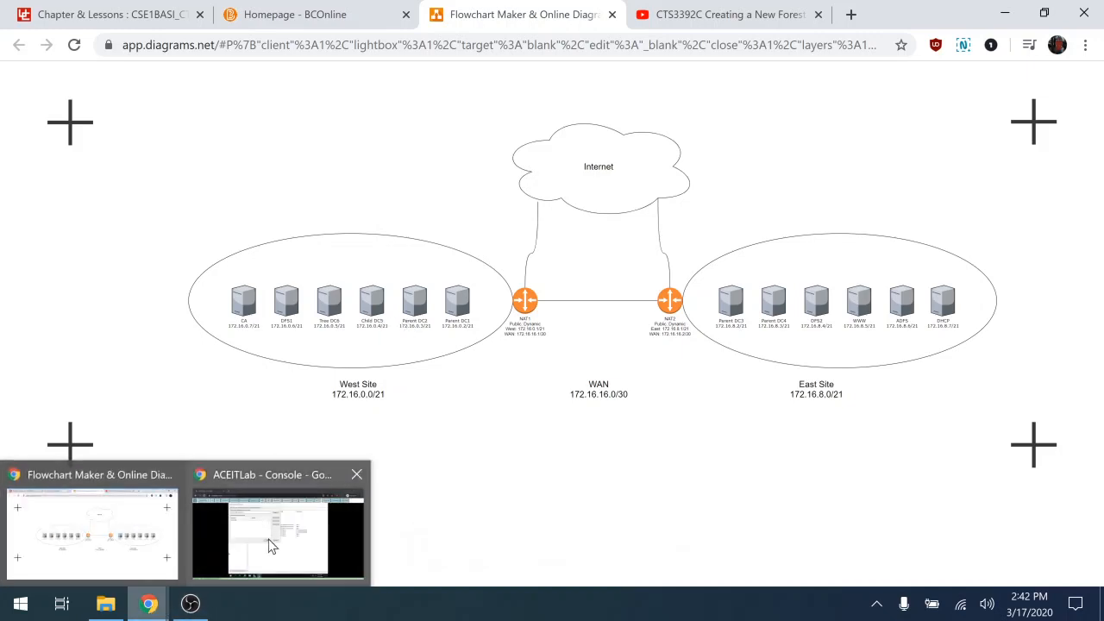
pyautogui.click(271, 545)
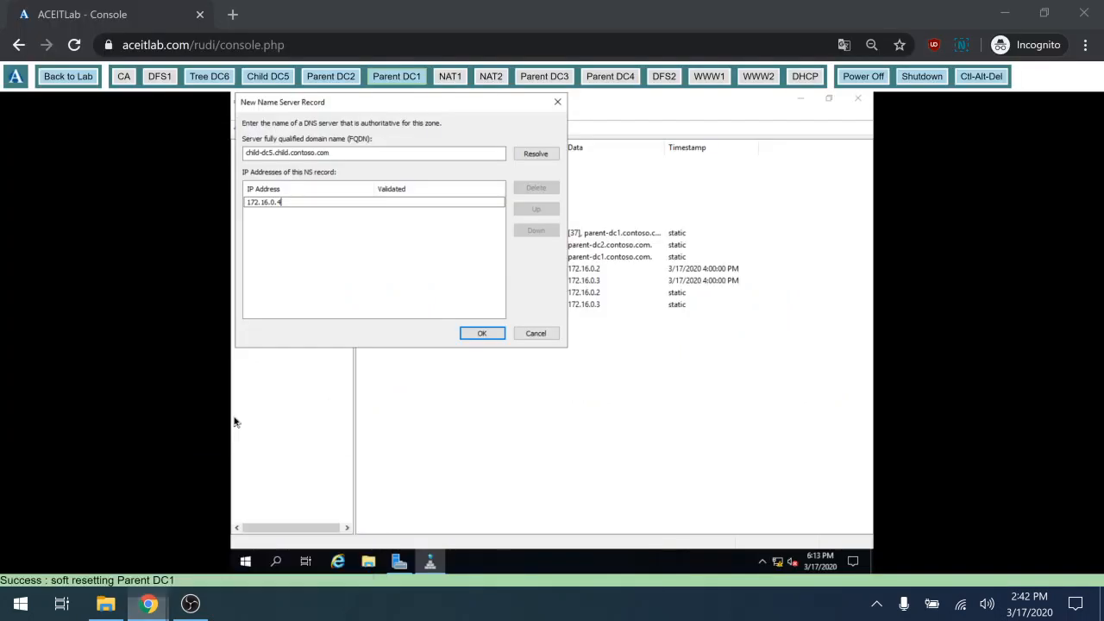
# Complete the child delegation with name server child-dc5.child.contoso.com (172.16.0.4), then widen the Data column
pyautogui.click(485, 333)
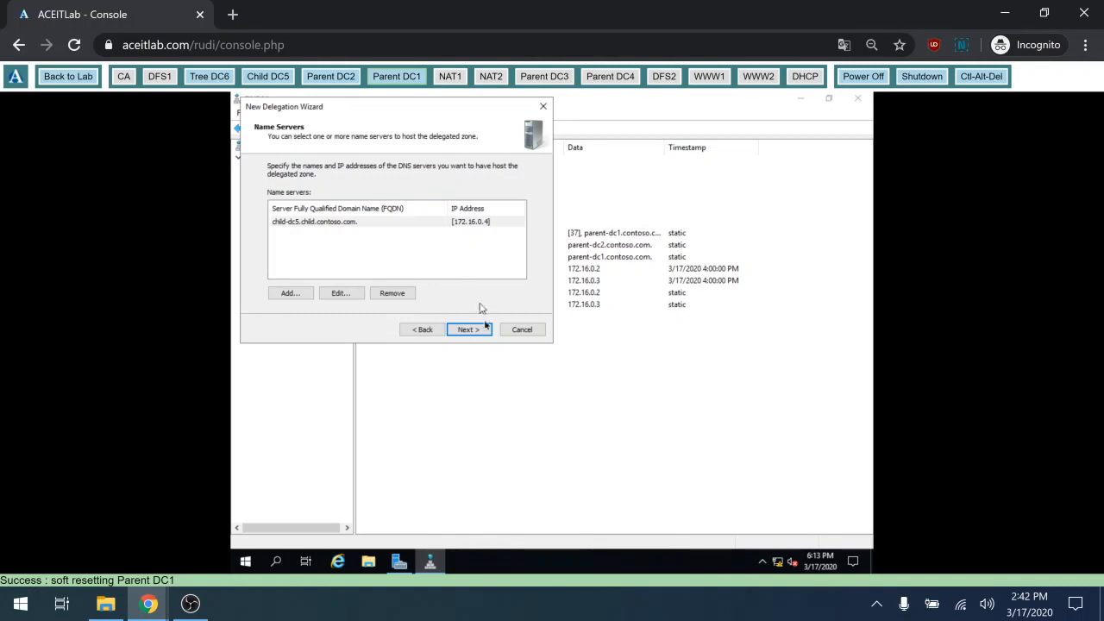
pyautogui.click(468, 329)
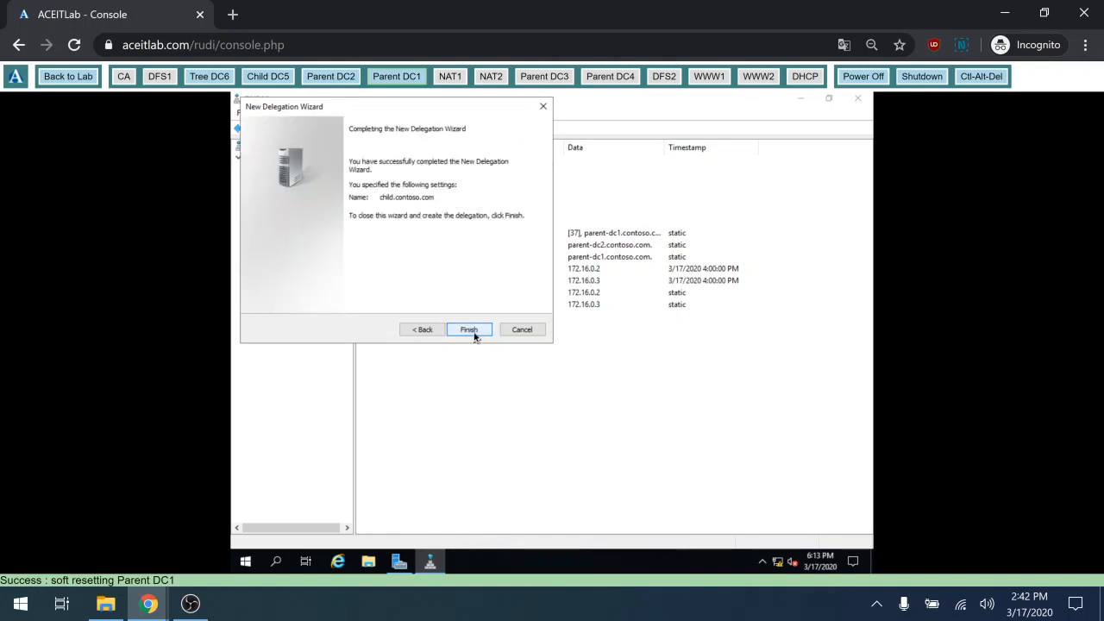
pyautogui.click(469, 329)
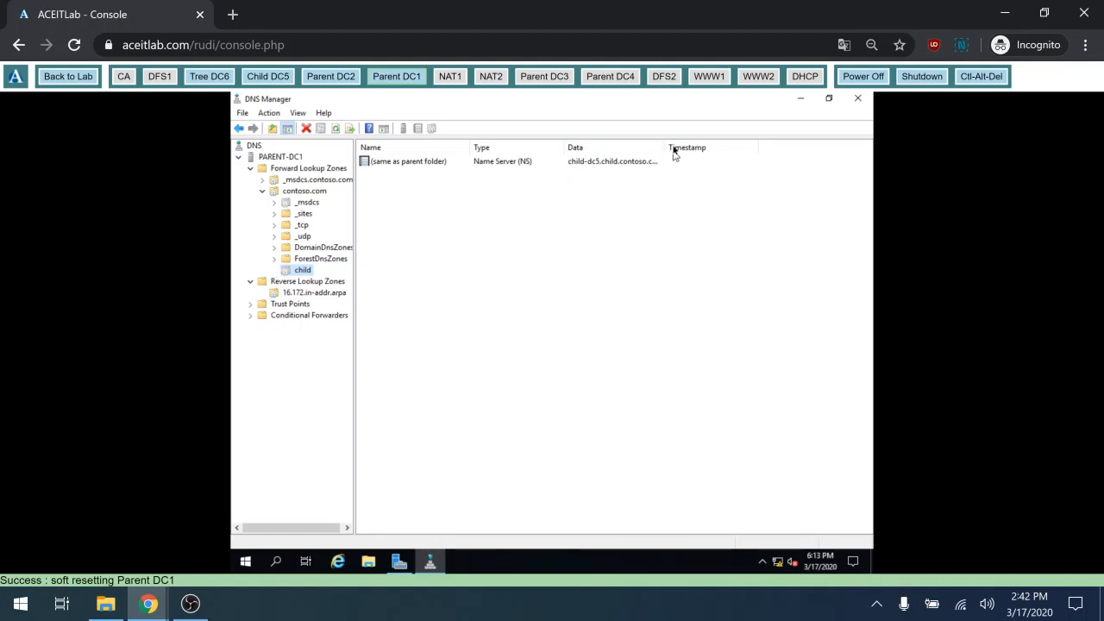
pyautogui.moveTo(666, 148); pyautogui.dragTo(721, 162)
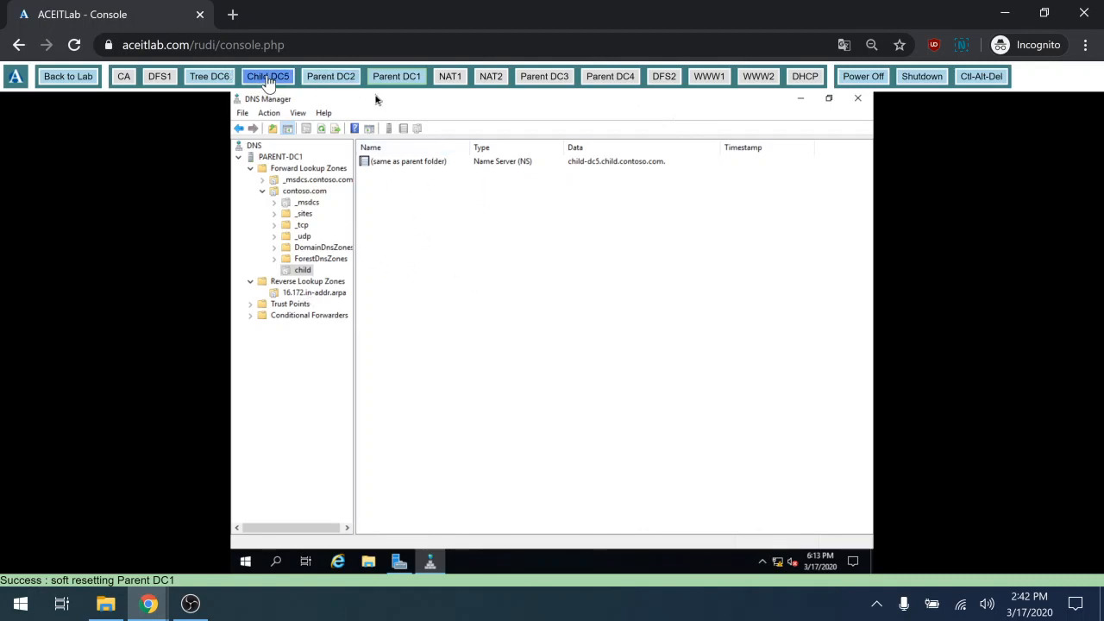
# On Child DC5, accept the DNS options, CHILD NetBIOS name and default paths, then install the domain controller
pyautogui.click(266, 80)
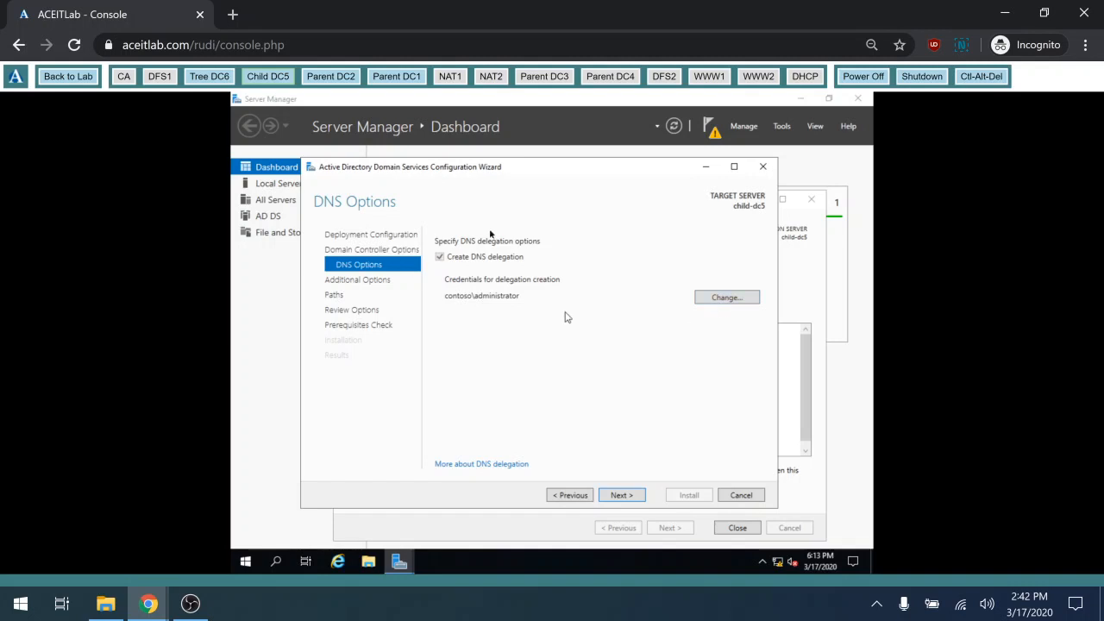
pyautogui.click(617, 497)
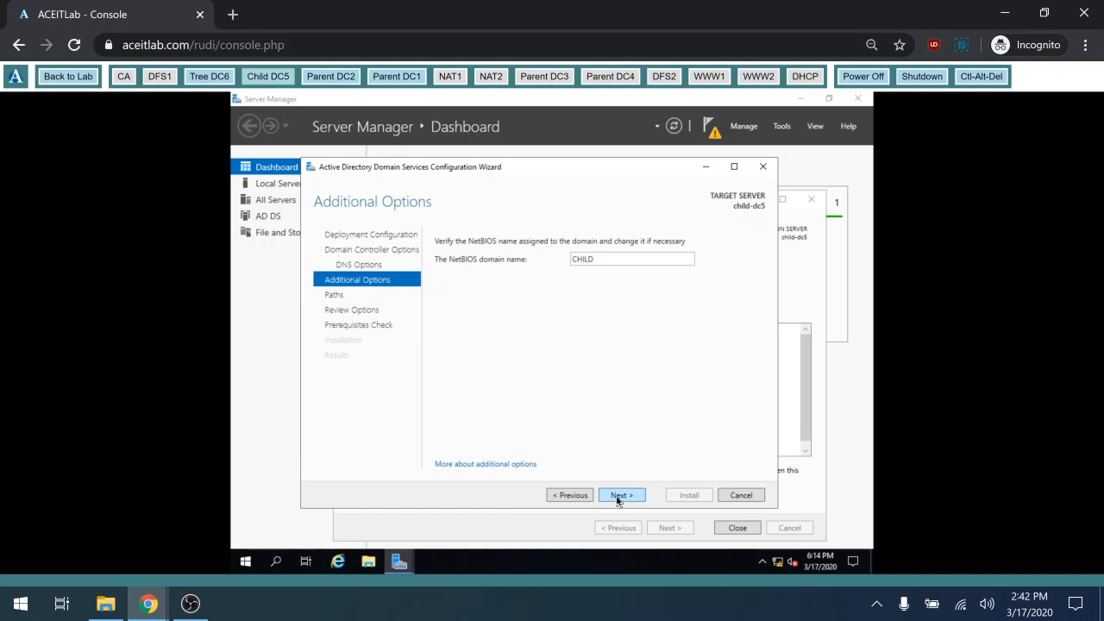
pyautogui.click(617, 497)
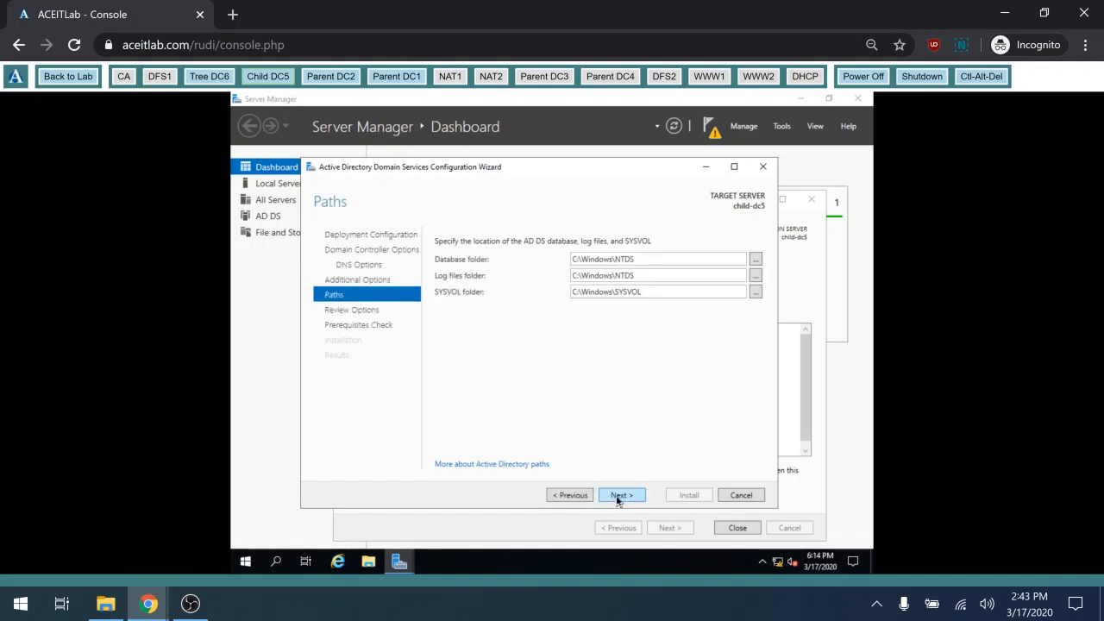
pyautogui.click(617, 498)
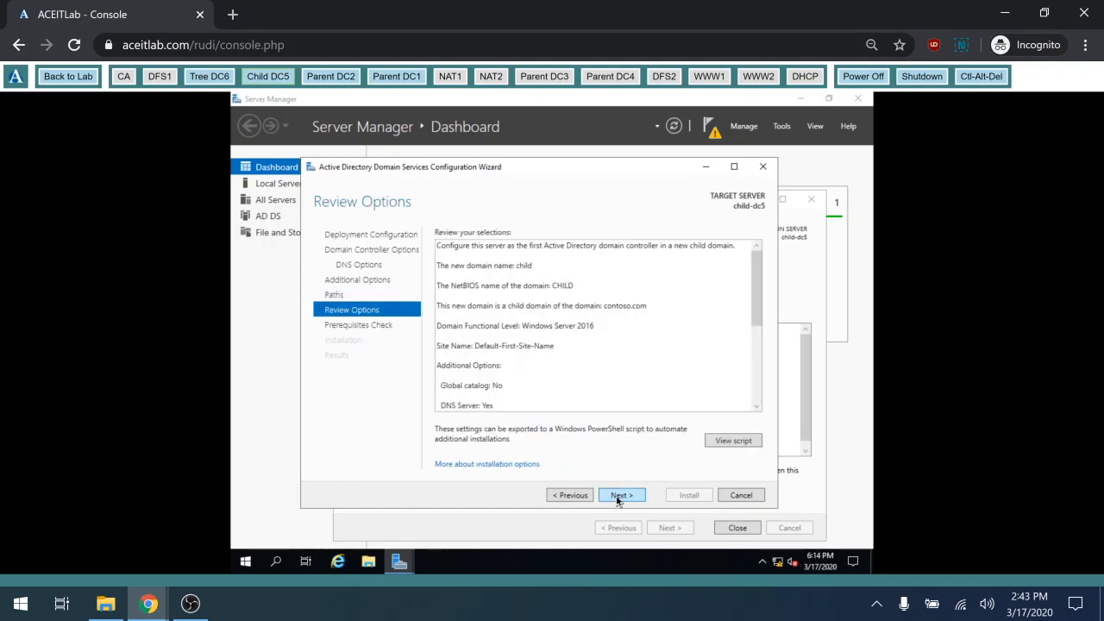
pyautogui.click(618, 498)
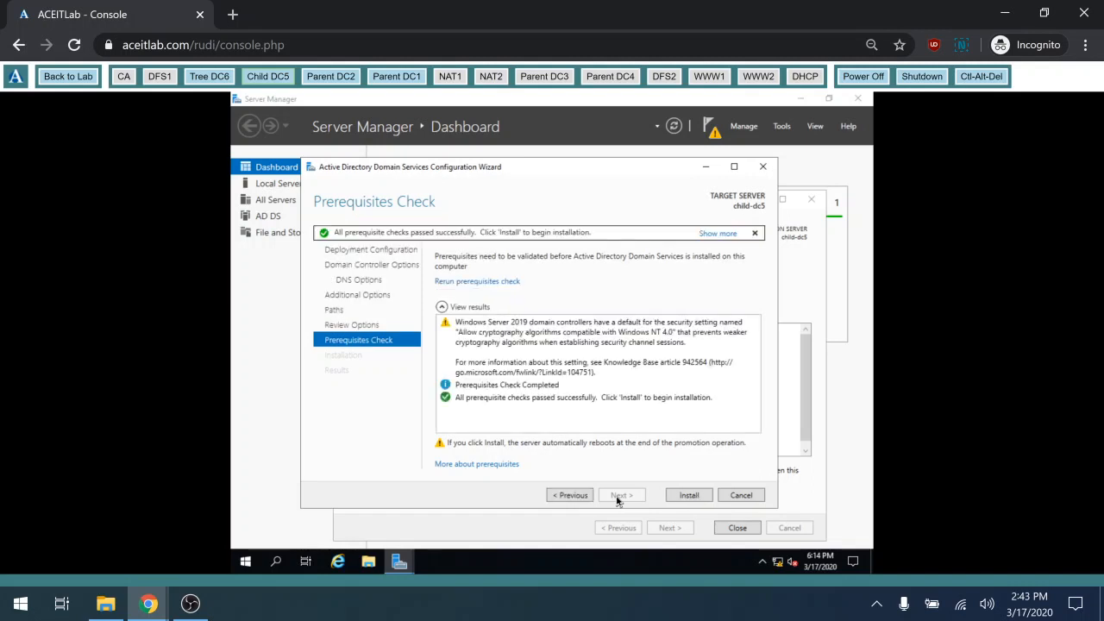
pyautogui.click(688, 496)
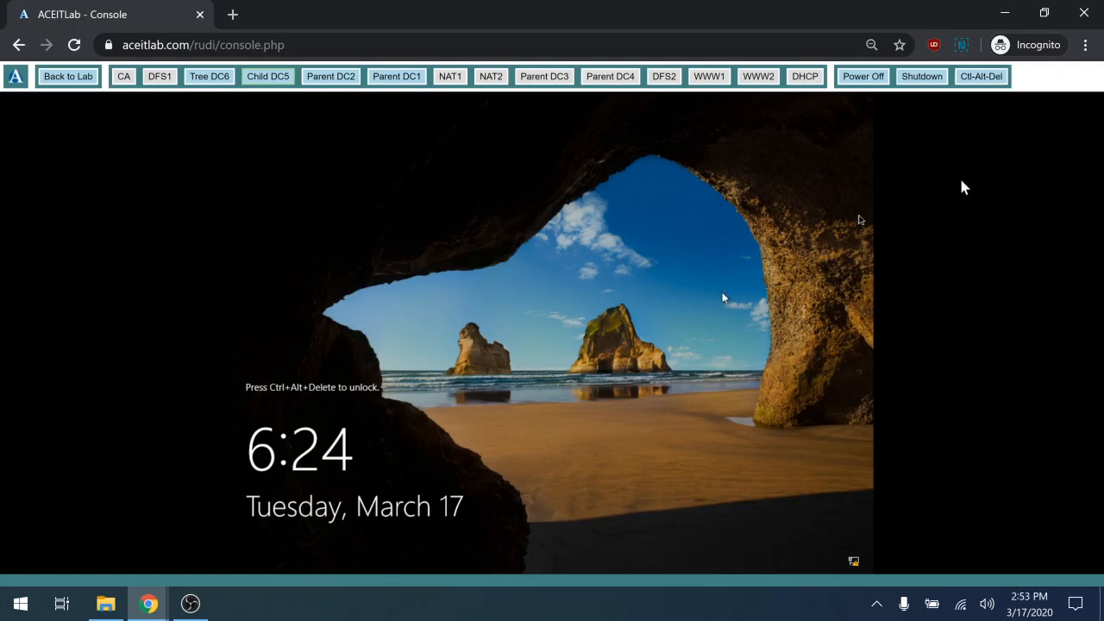
# Sign in to the restarted Child DC5 with the child domain administrator password
pyautogui.click(983, 78)
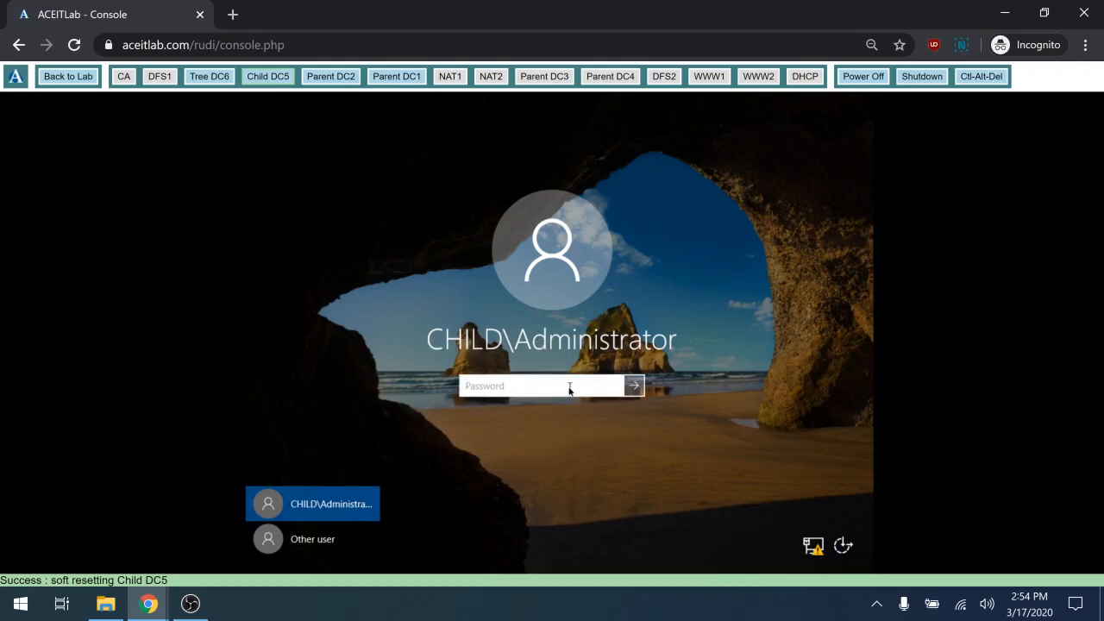
pyautogui.write('••••••')
pyautogui.click(636, 387)
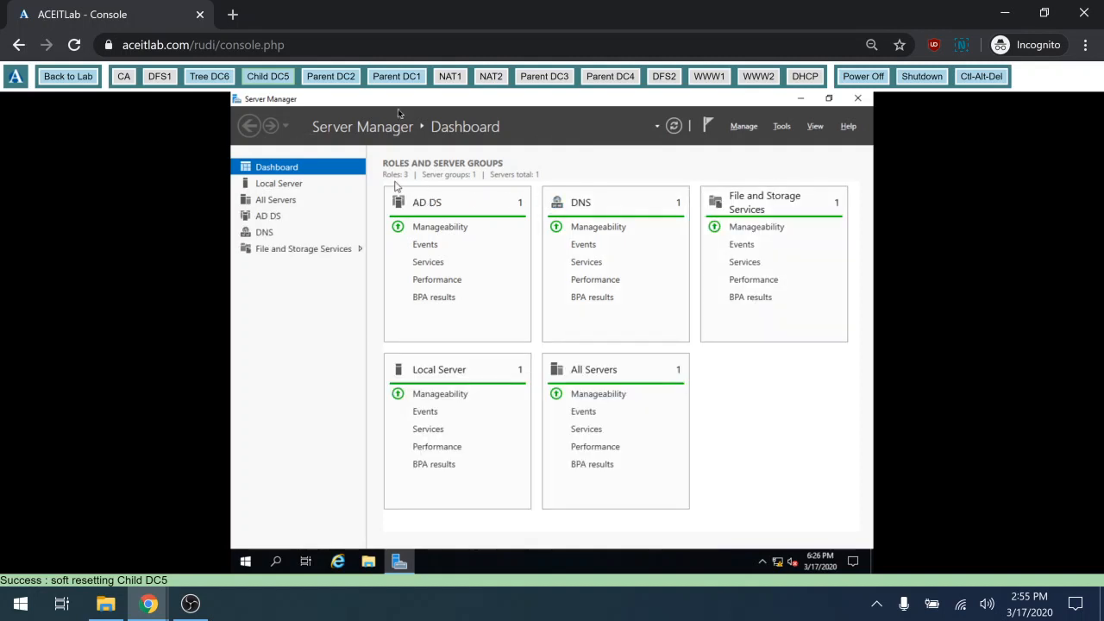
# Open Active Directory Users and Computers full-screen, expand child.contoso.com, and view its current domain controller
pyautogui.click(779, 126)
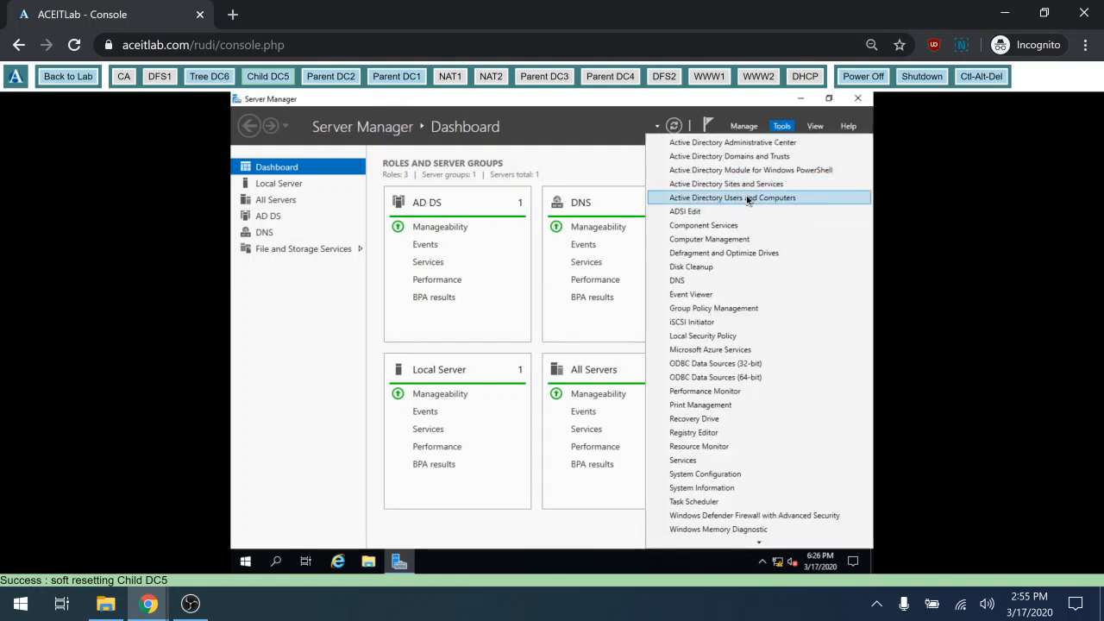
pyautogui.click(748, 199)
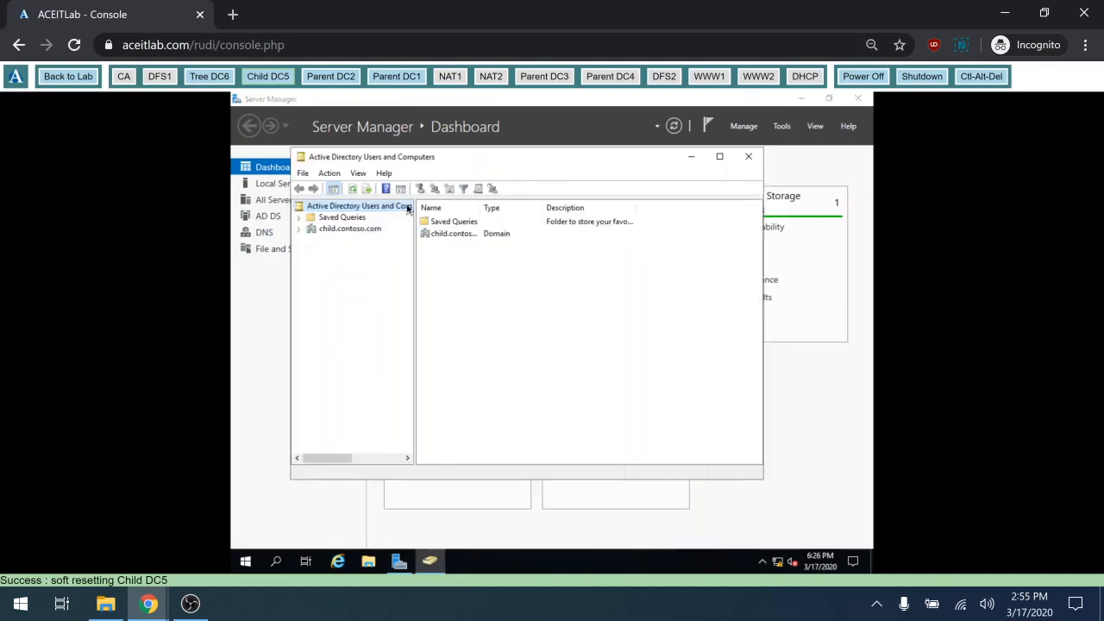
pyautogui.click(720, 157)
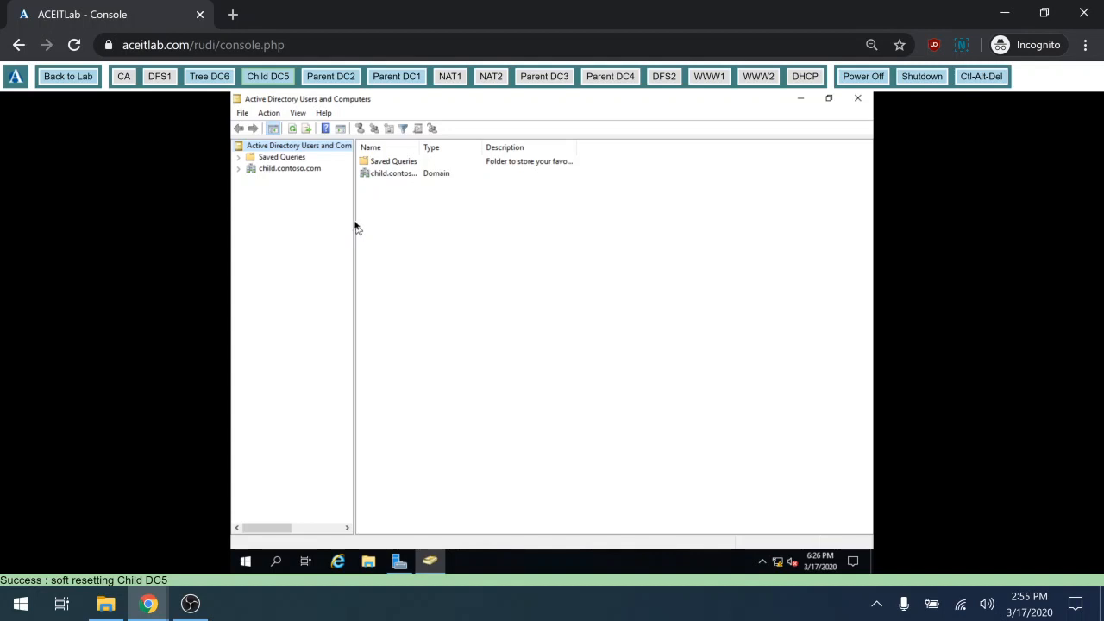
pyautogui.moveTo(355, 226); pyautogui.dragTo(561, 195)
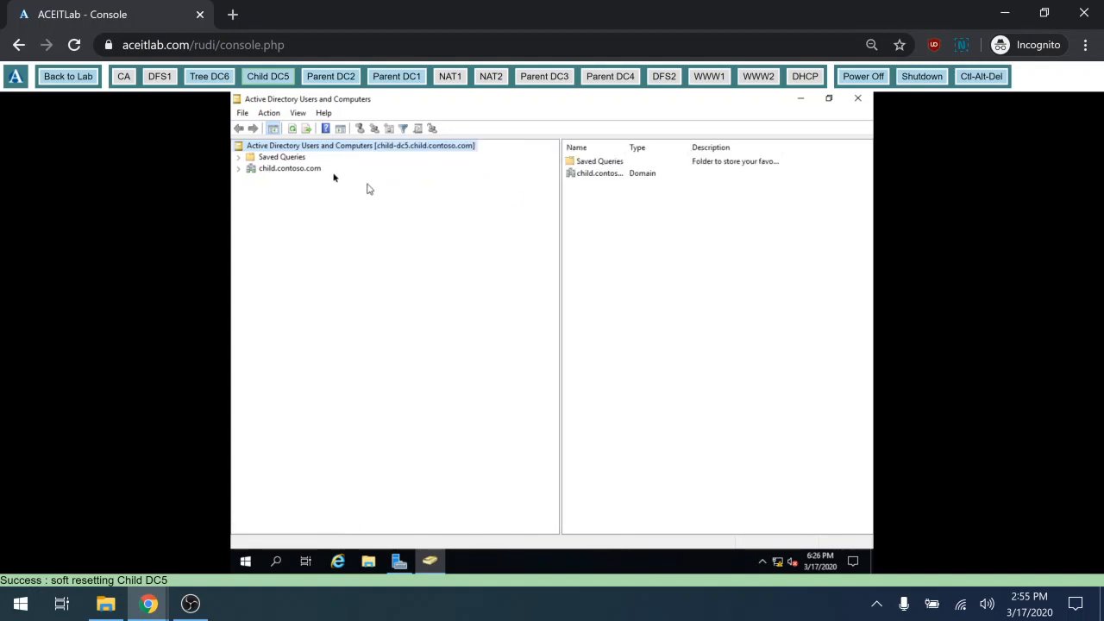
pyautogui.click(241, 169)
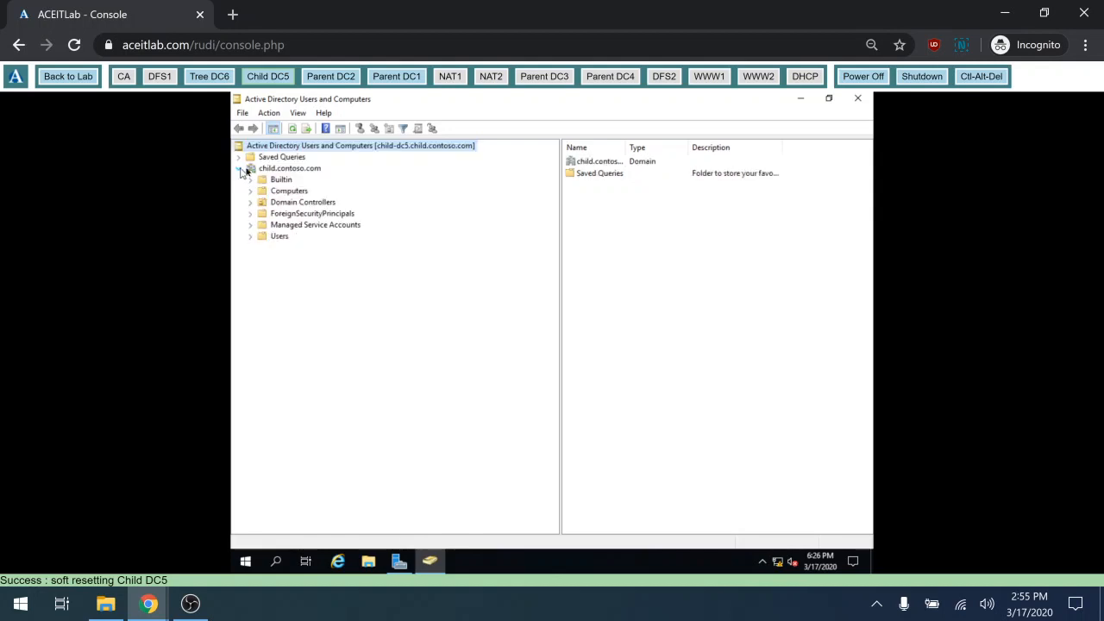
pyautogui.rightClick(314, 148)
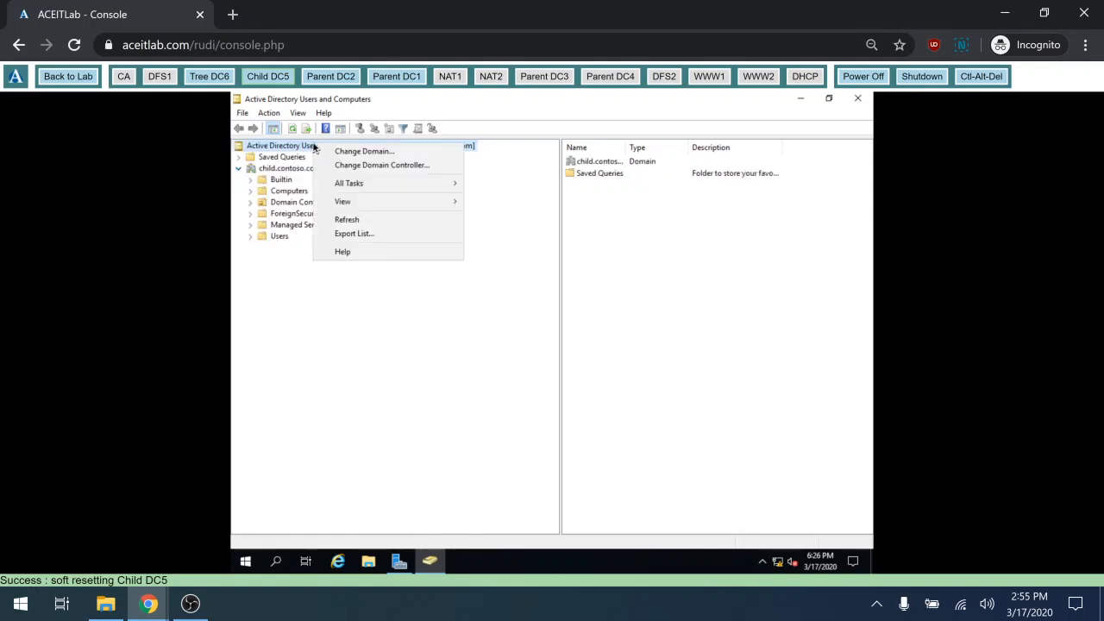
pyautogui.click(377, 169)
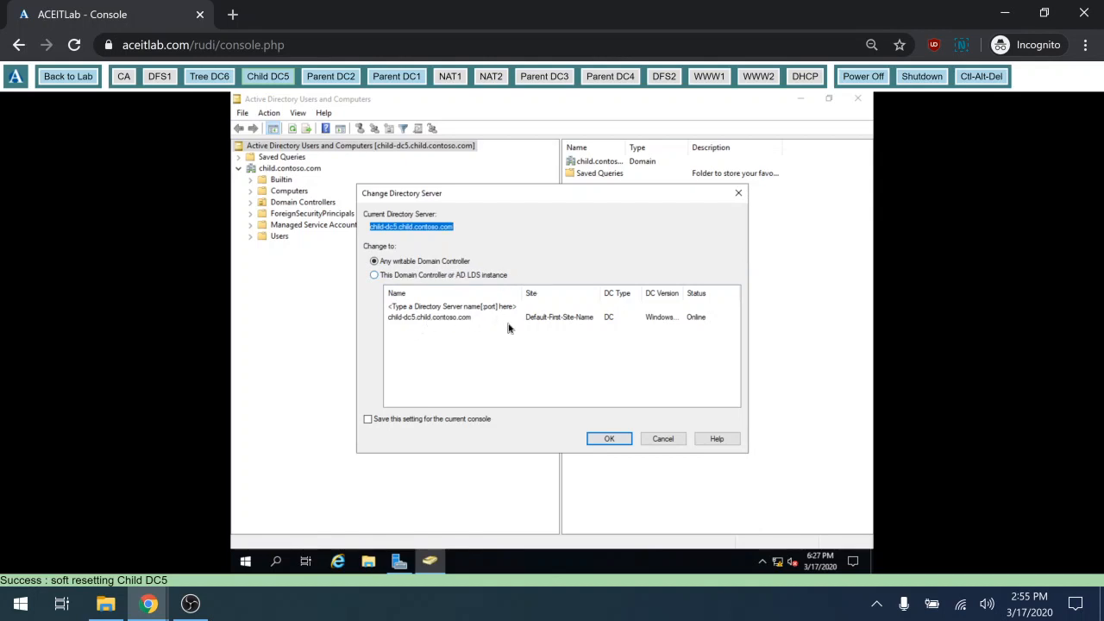
# Browse the forest's domains to confirm child.contoso.com appears beneath contoso.com
pyautogui.click(665, 437)
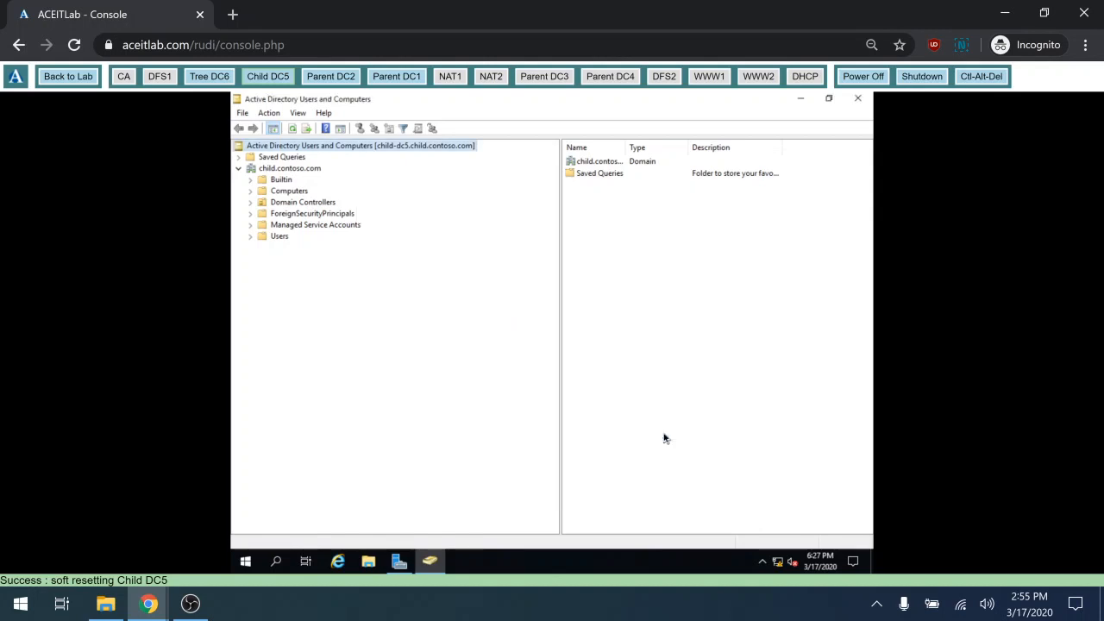
pyautogui.rightClick(405, 149)
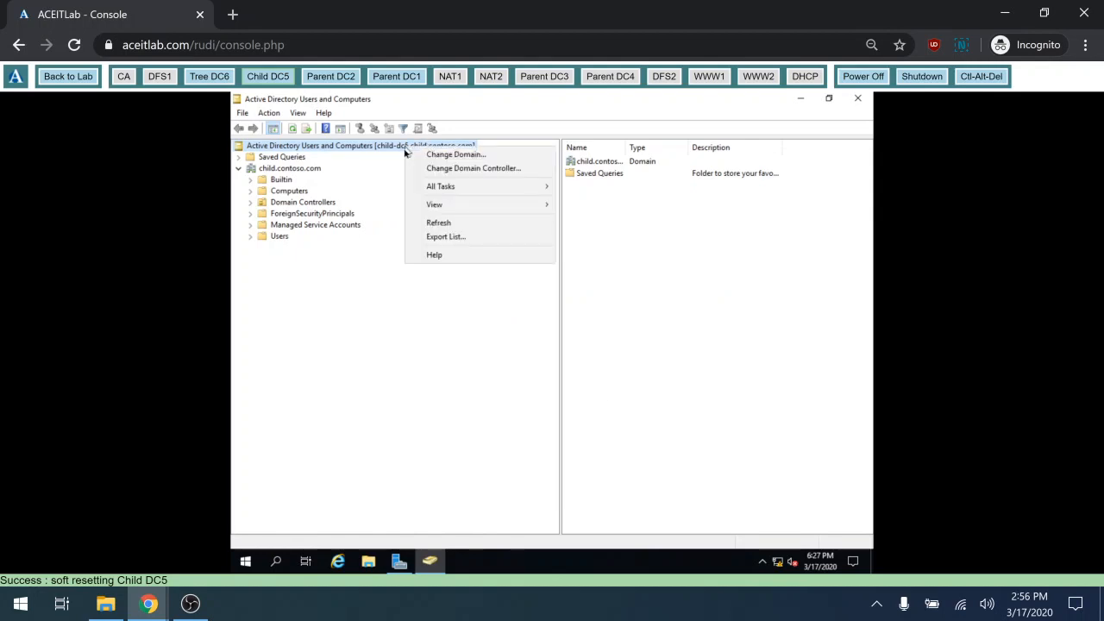
pyautogui.click(462, 155)
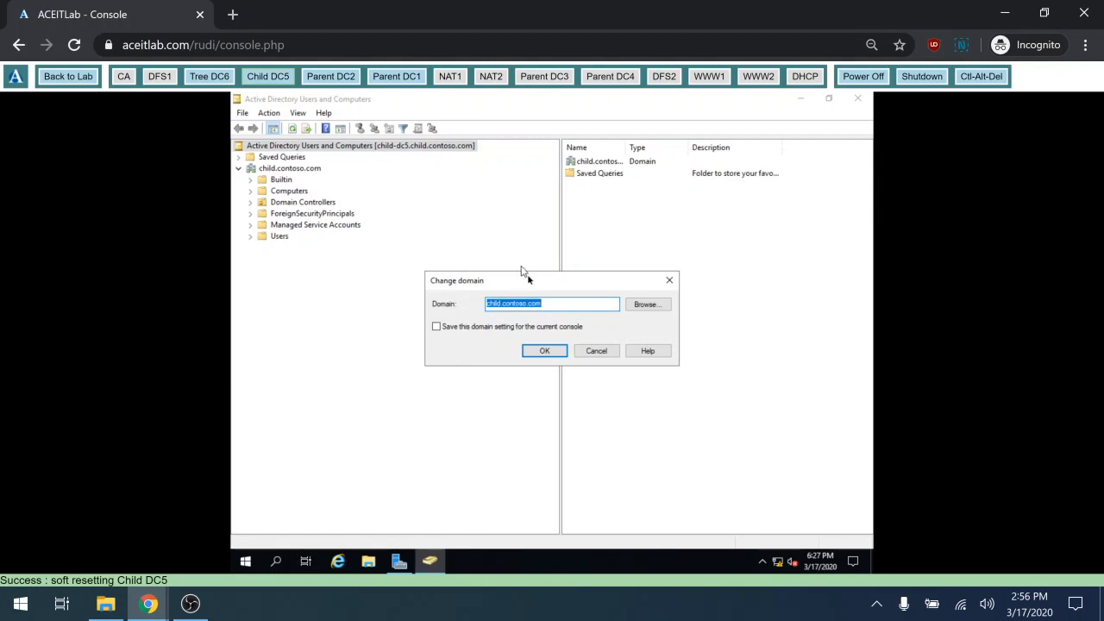
pyautogui.click(656, 308)
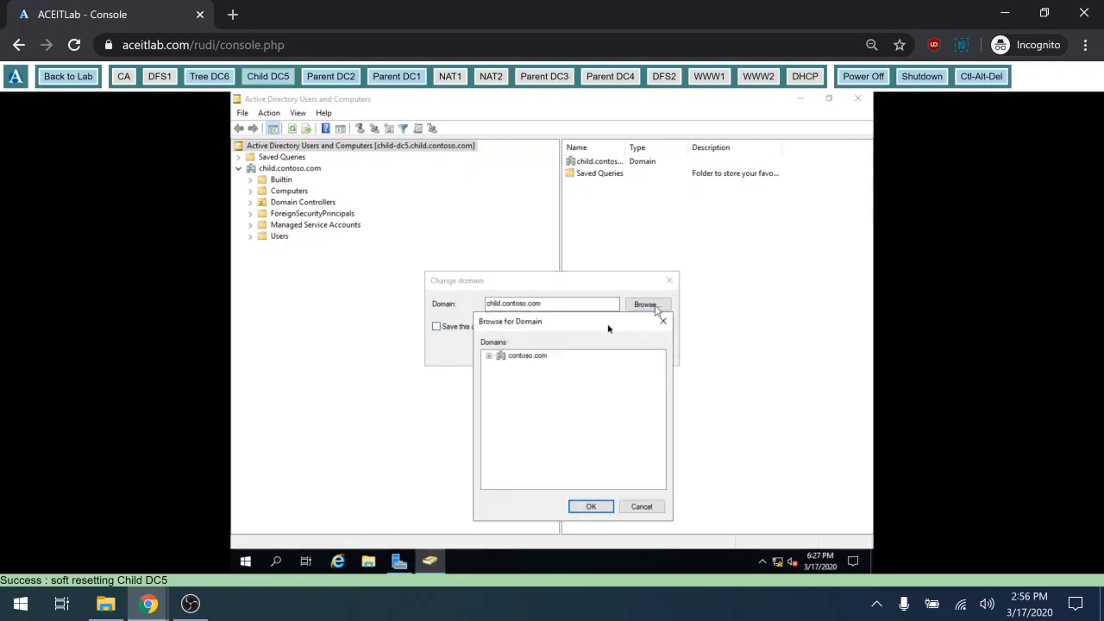
pyautogui.click(489, 356)
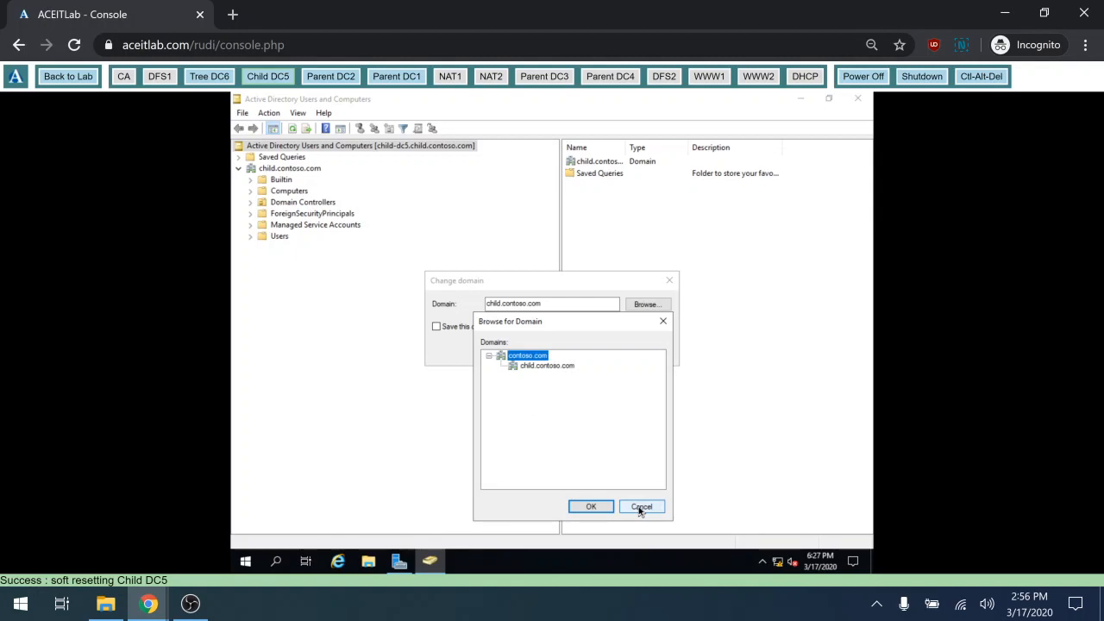
pyautogui.click(641, 507)
# Keep child.contoso.com, widen the Name column of its users and groups, and close the console
pyautogui.click(587, 354)
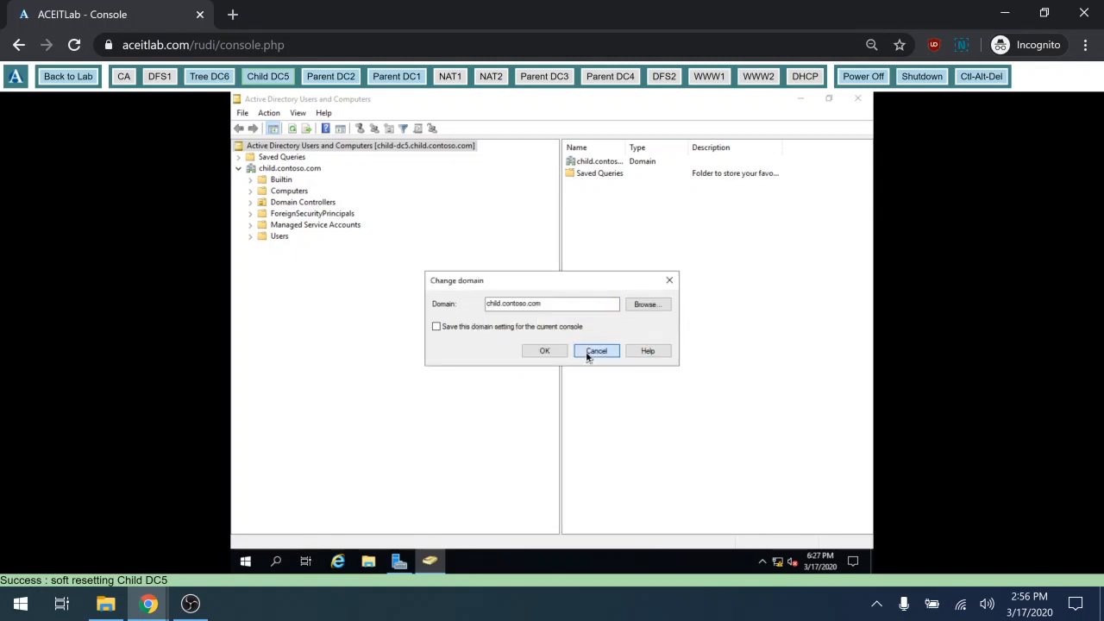
pyautogui.click(276, 235)
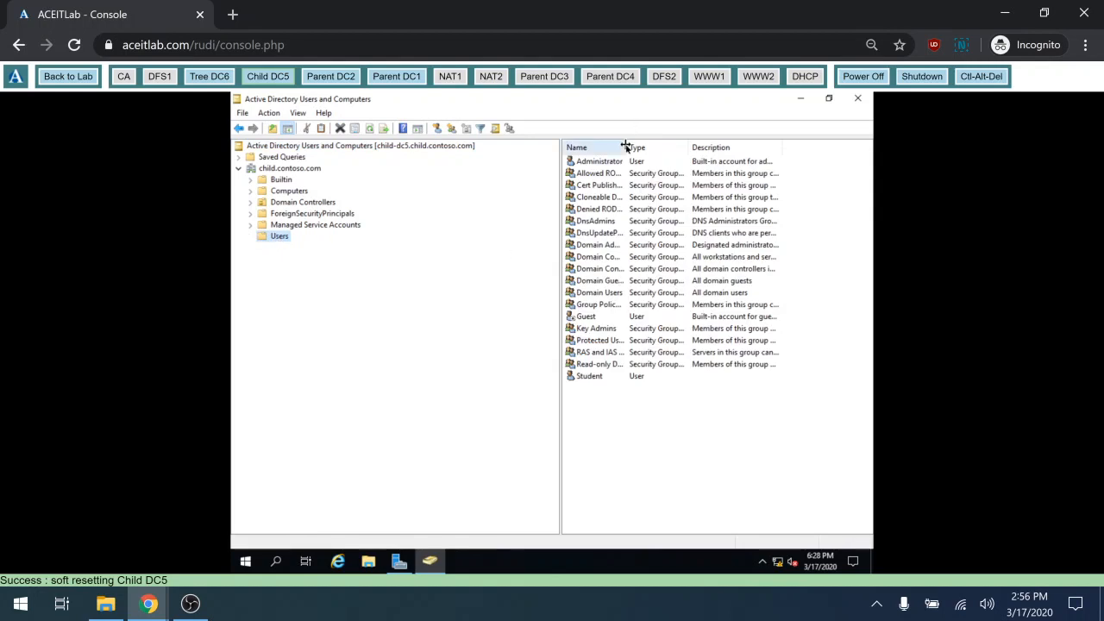
pyautogui.moveTo(690, 146); pyautogui.dragTo(709, 147)
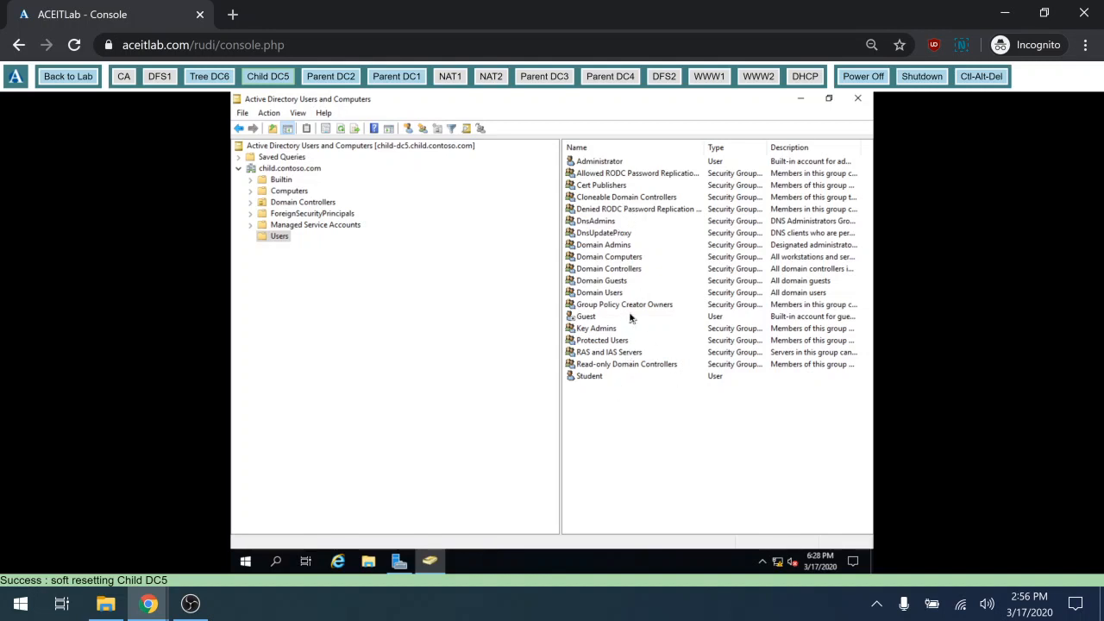
pyautogui.click(861, 100)
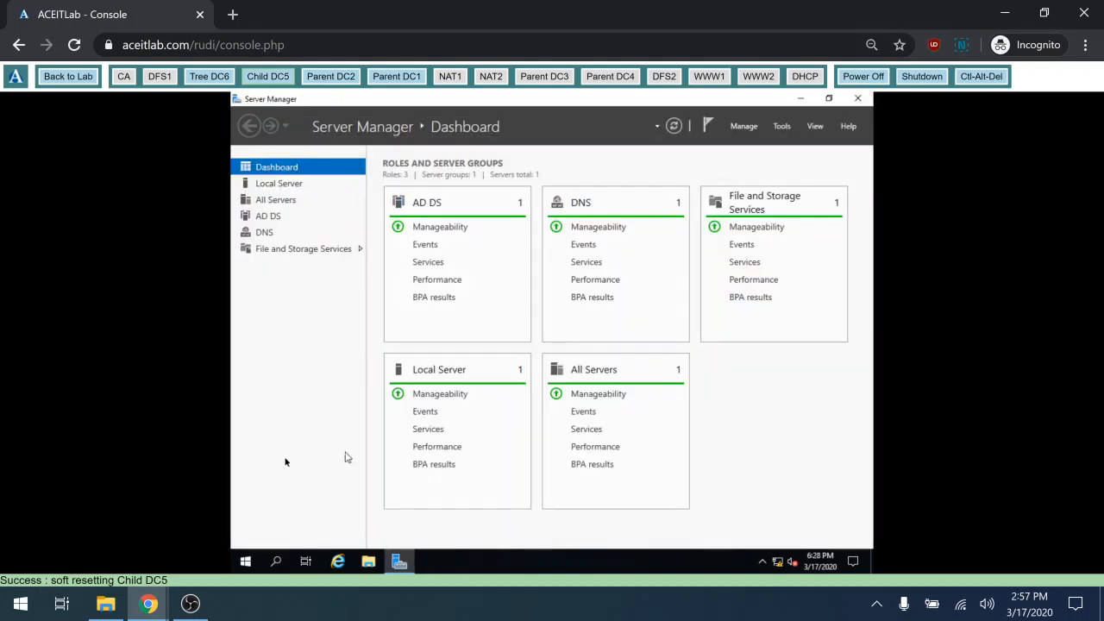
# Launch DNS Manager on Child DC5 and expand the CHILD-DC5 server
pyautogui.click(775, 128)
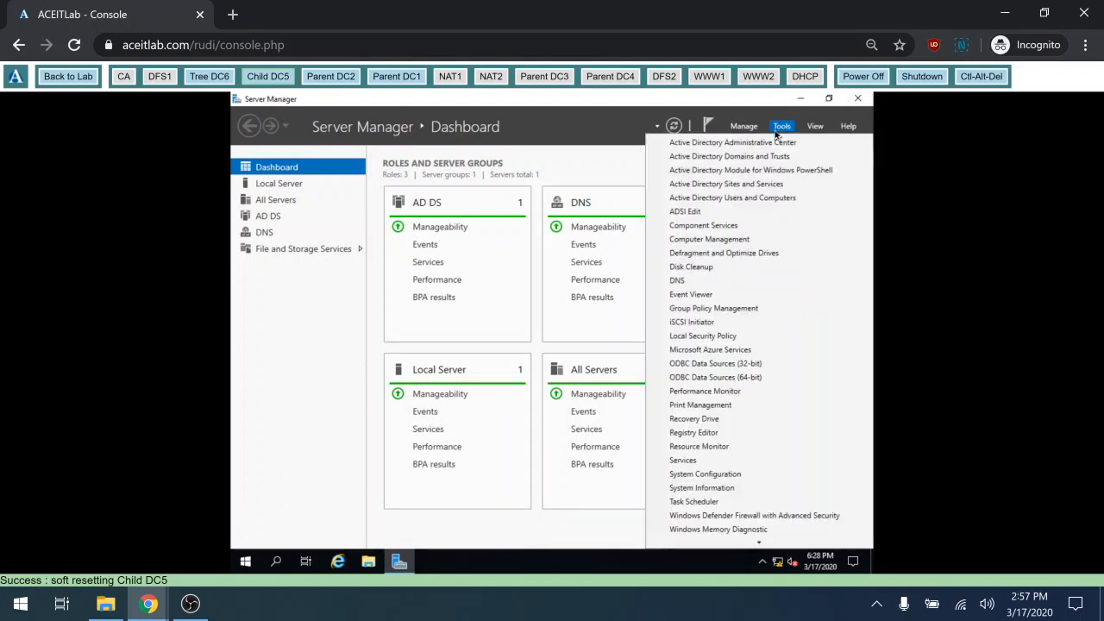
pyautogui.click(700, 282)
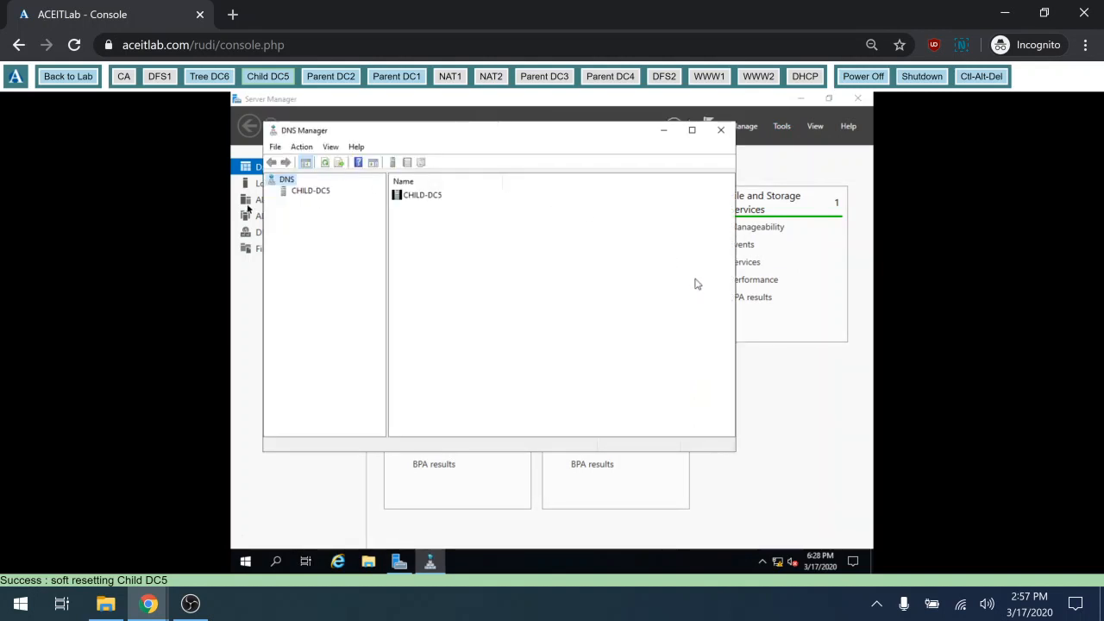
pyautogui.doubleClick(311, 193)
pyautogui.click(311, 194)
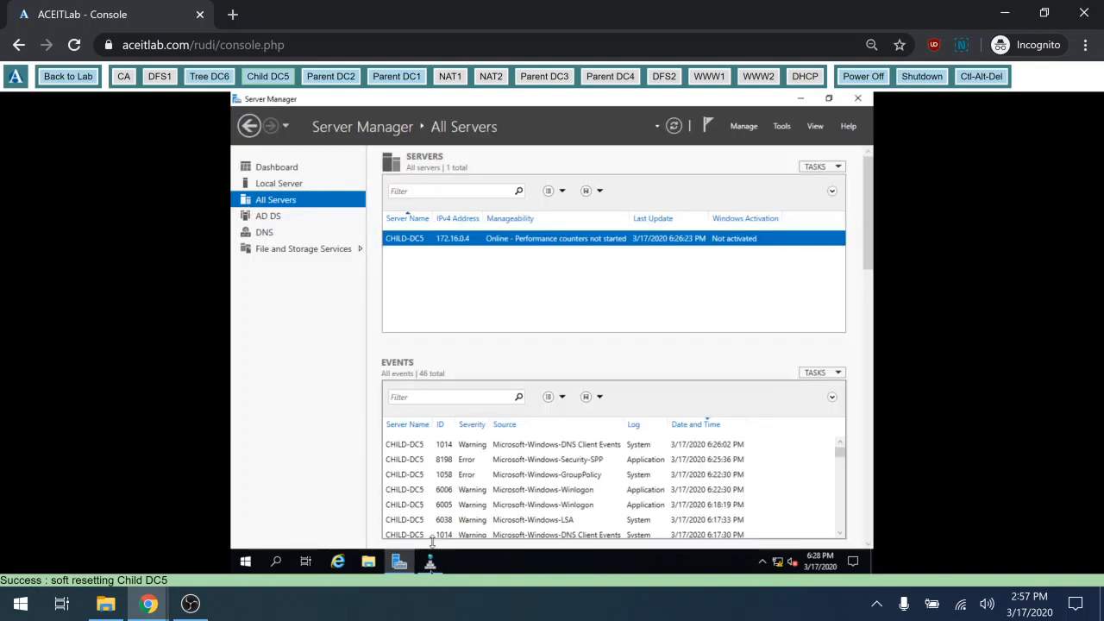
pyautogui.click(431, 573)
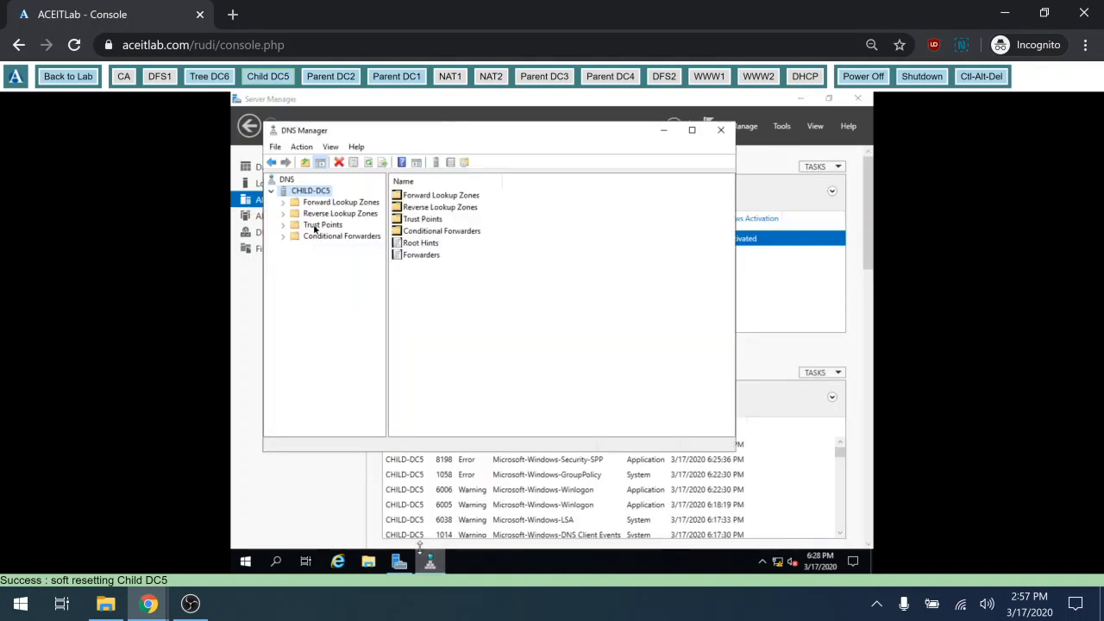
# Review the child.contoso.com and 16.172.in-addr.arpa zone records, then return to child.contoso.com's options
pyautogui.click(285, 204)
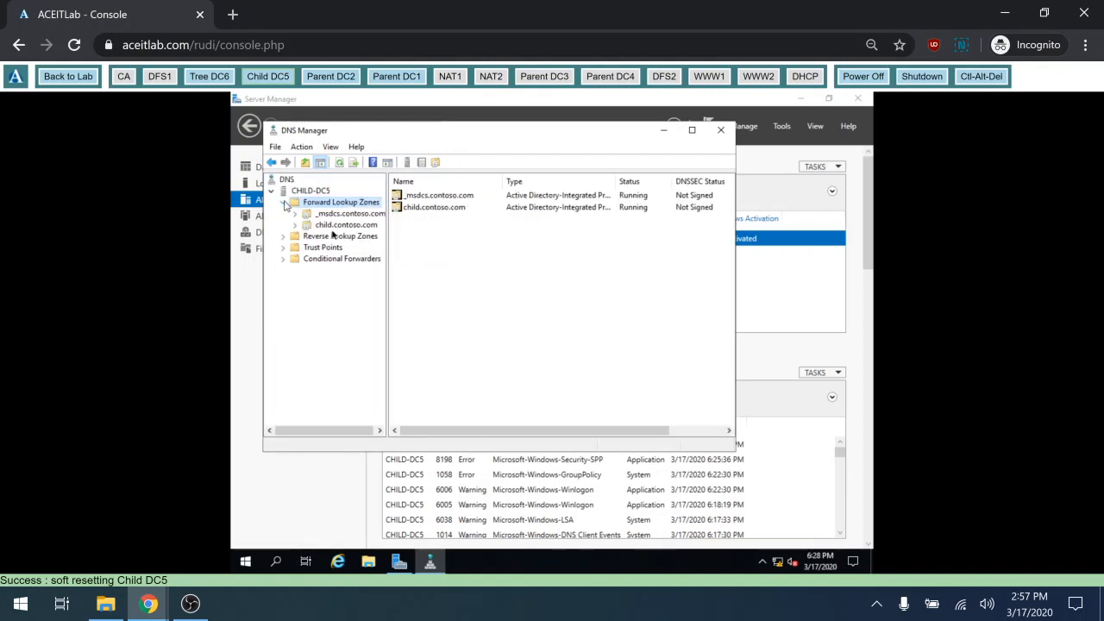
pyautogui.click(335, 226)
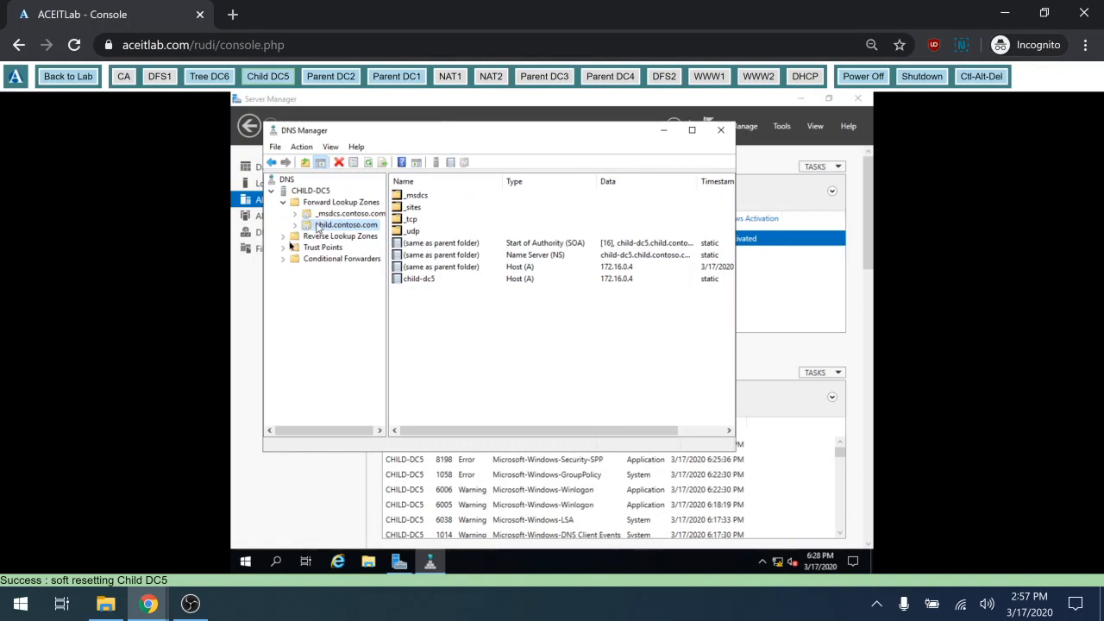
pyautogui.click(283, 238)
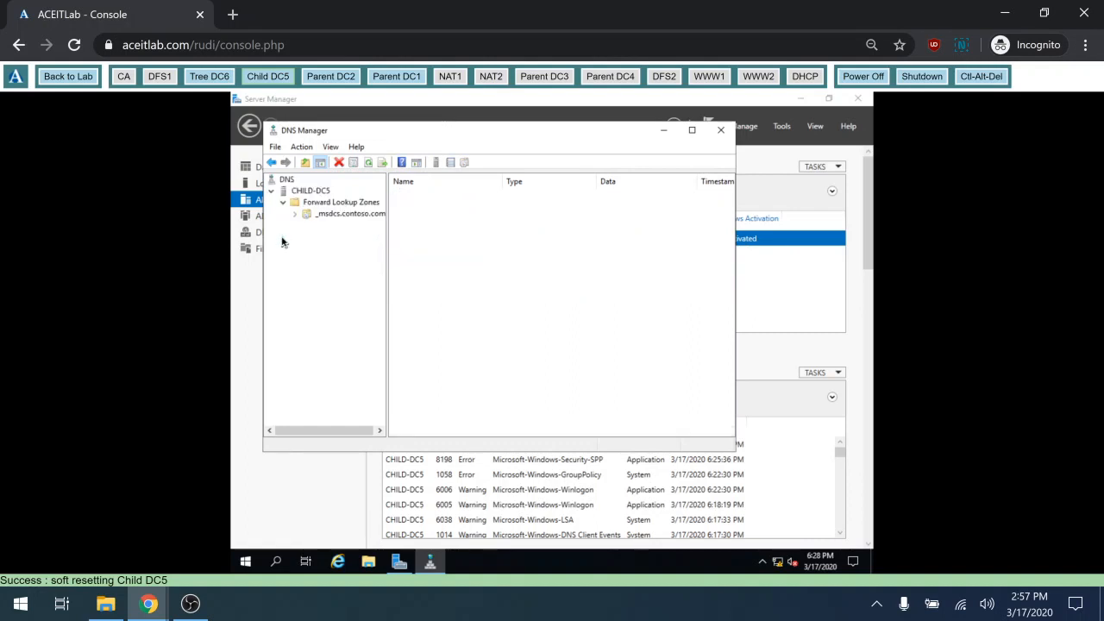
pyautogui.click(330, 248)
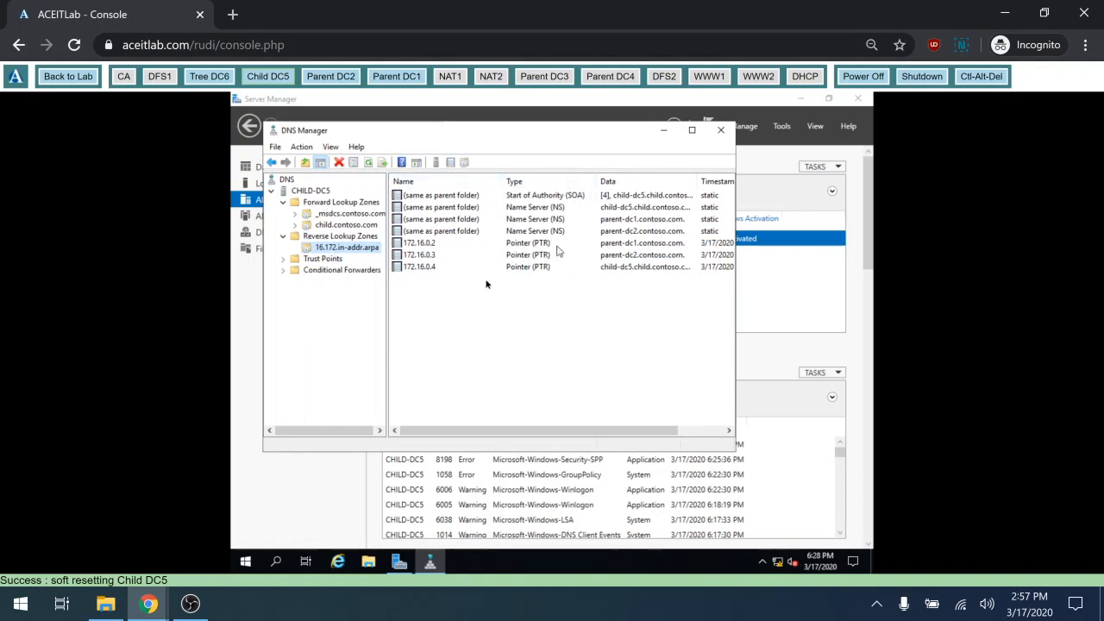
pyautogui.click(340, 225)
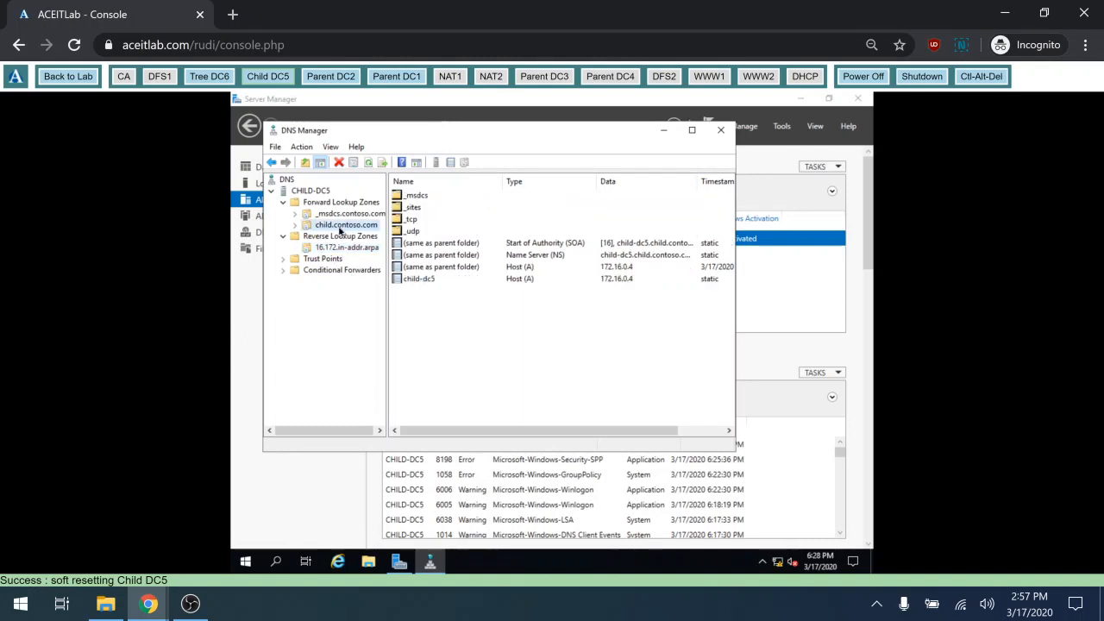
pyautogui.rightClick(340, 229)
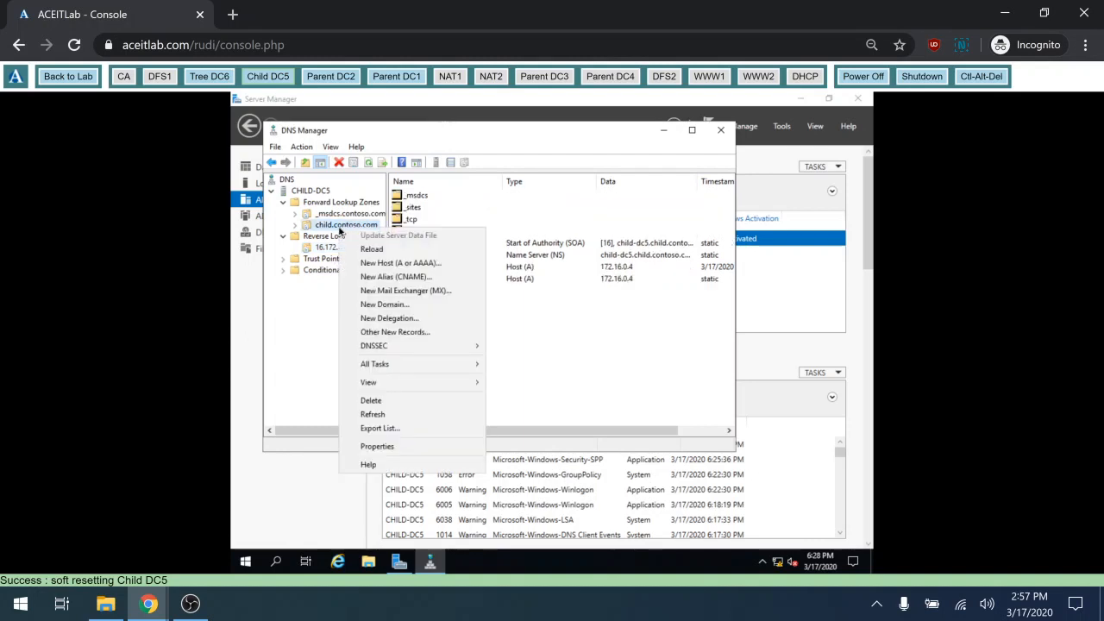
# Set child.contoso.com's replication to all DNS servers in the domain and apply it
pyautogui.click(393, 447)
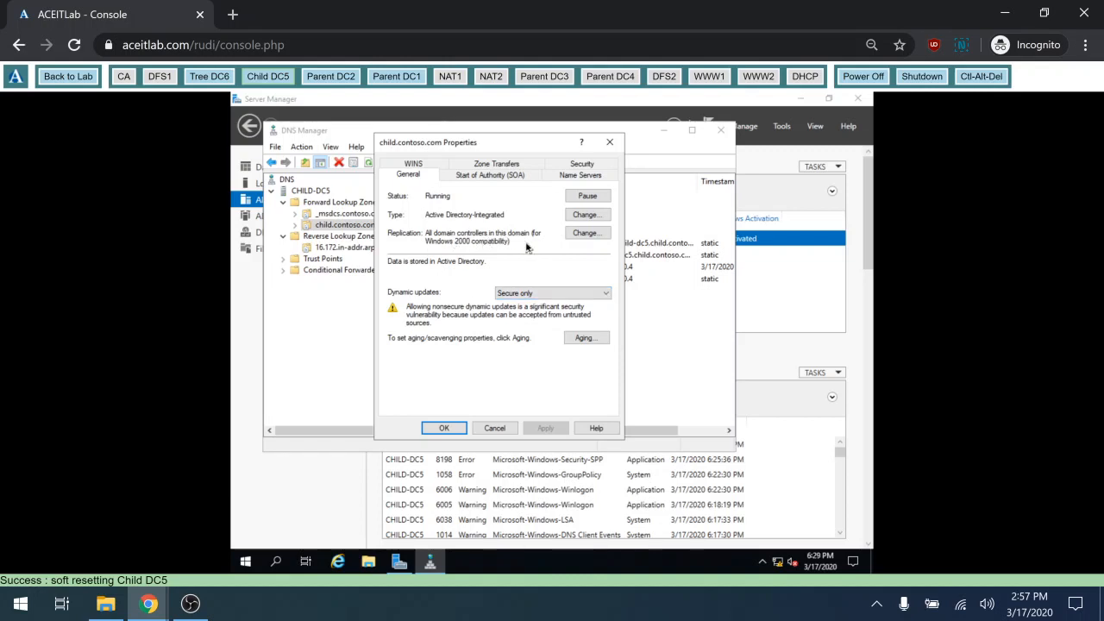
pyautogui.click(586, 235)
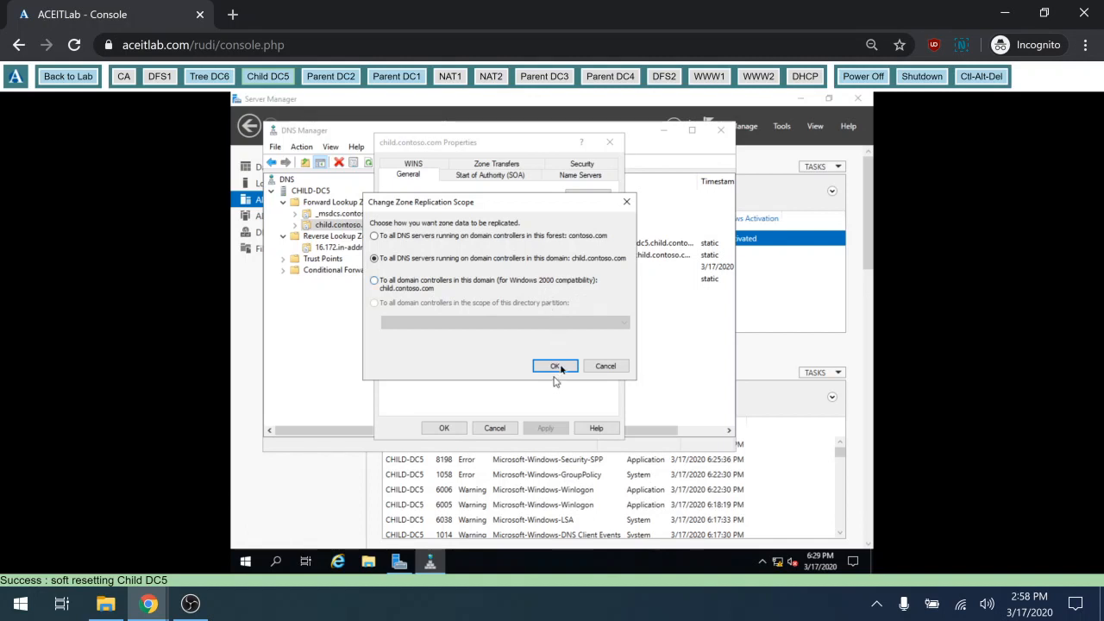
pyautogui.click(557, 369)
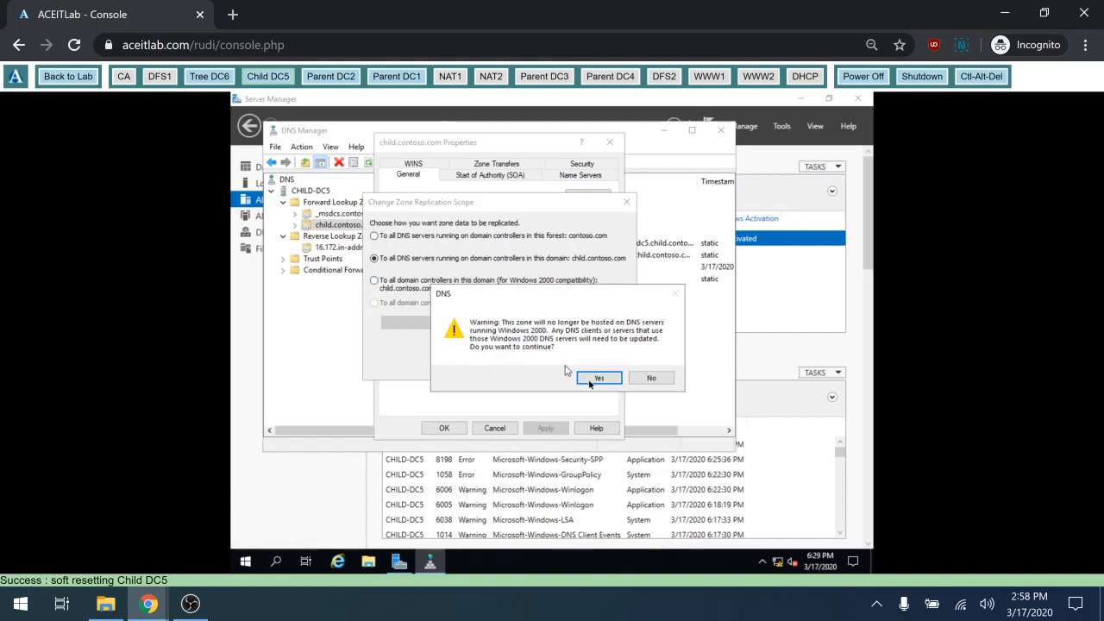
pyautogui.click(591, 382)
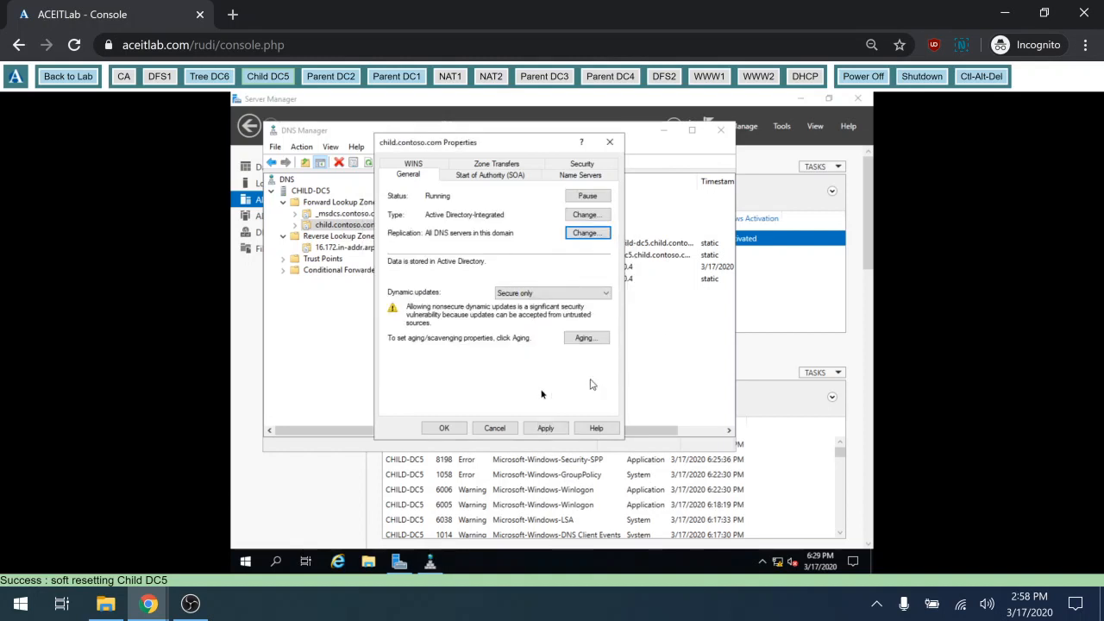
pyautogui.click(445, 428)
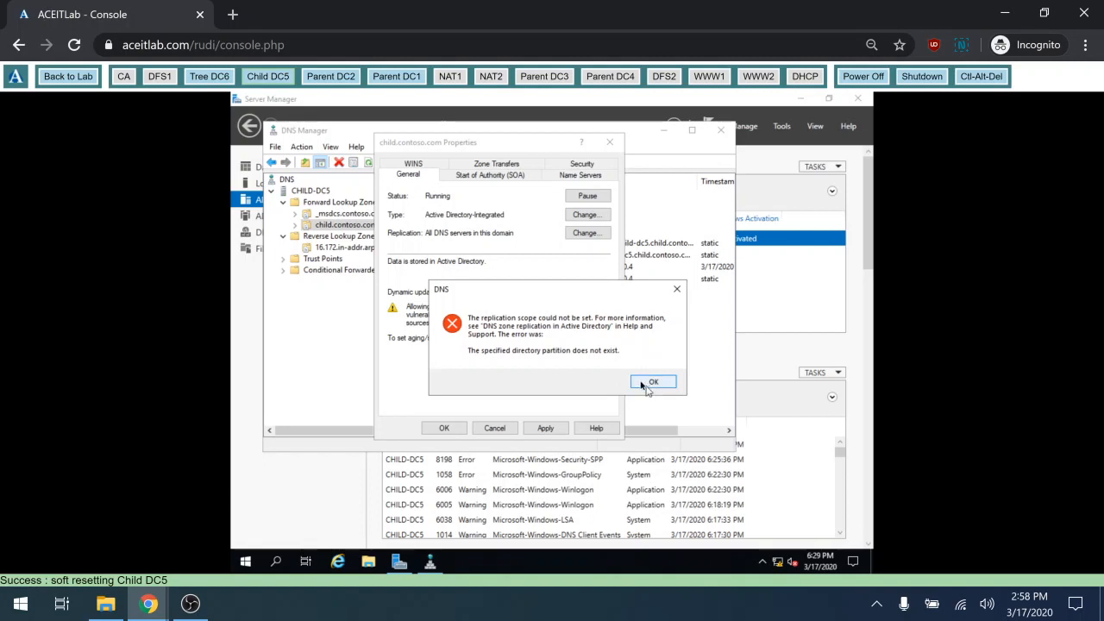
# Dismiss the repeated partition errors and cancel the zone properties without saving
pyautogui.click(647, 386)
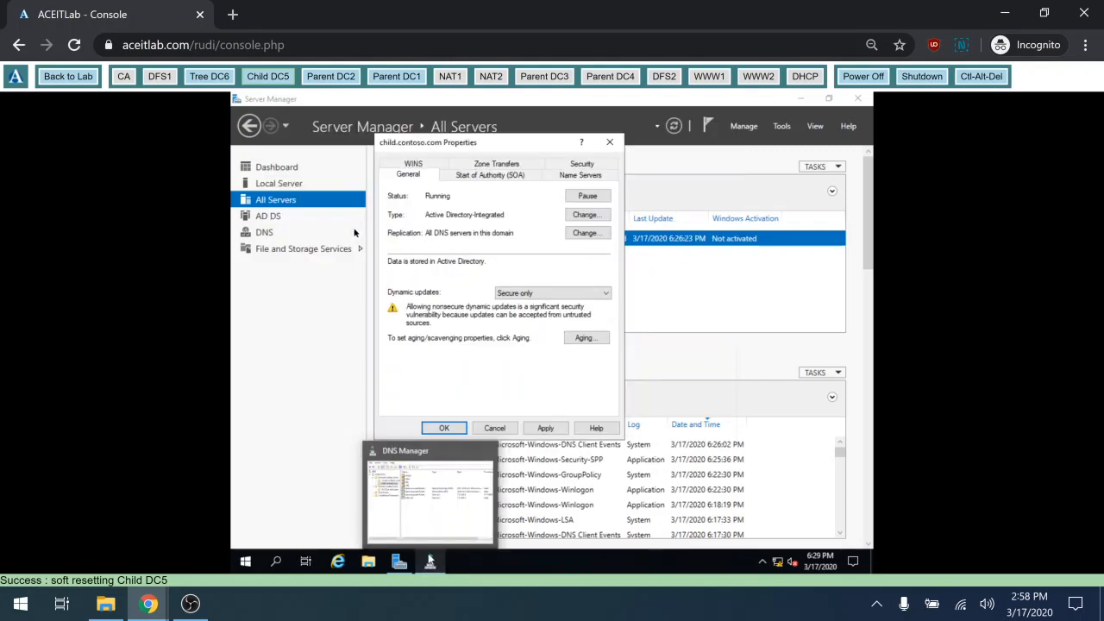
pyautogui.click(444, 429)
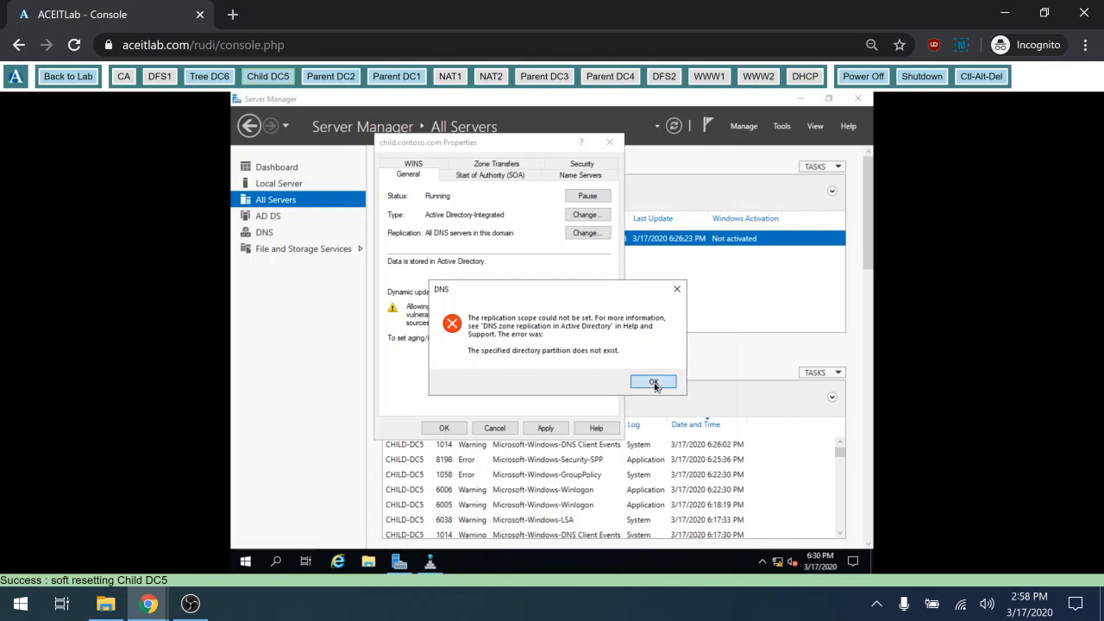
pyautogui.click(654, 382)
pyautogui.click(557, 430)
pyautogui.click(654, 383)
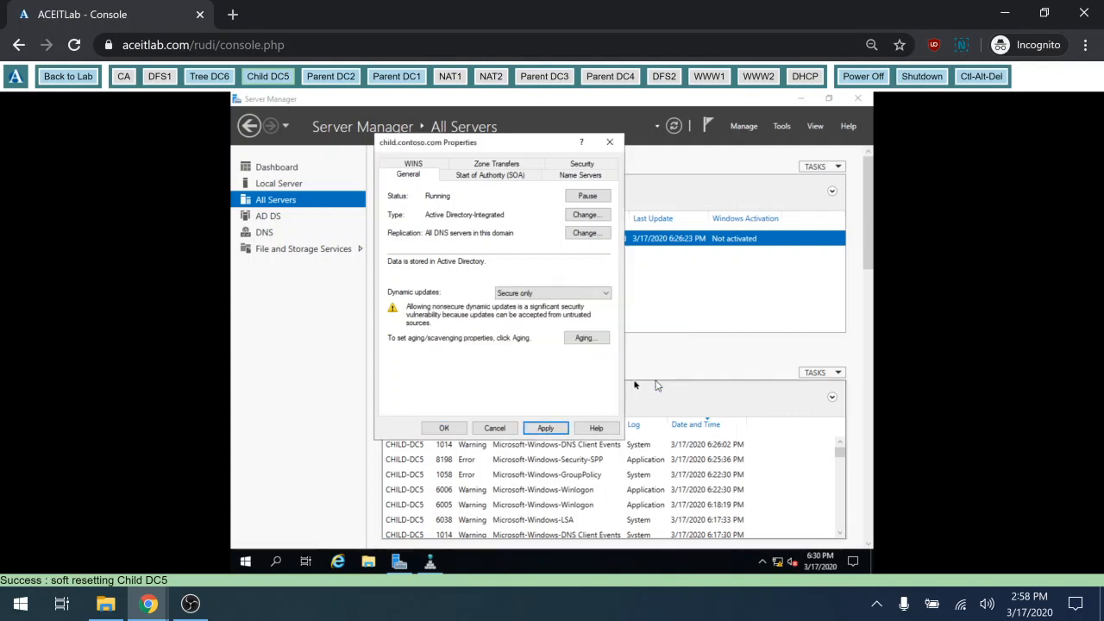
pyautogui.click(495, 428)
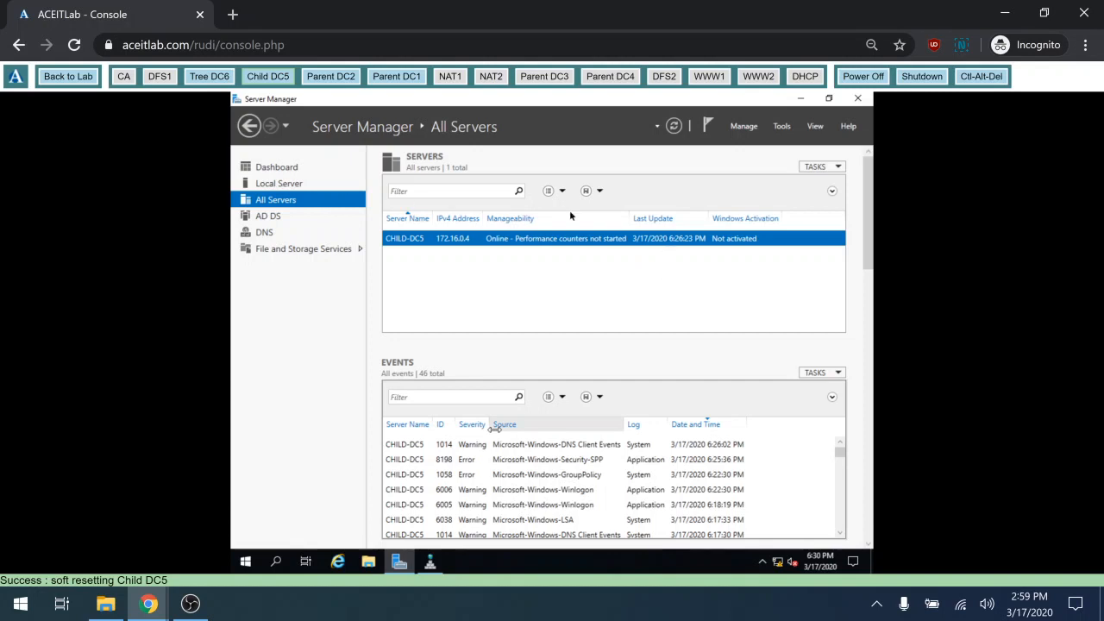
# View Child DC5's Local Server page, then switch the console to Parent DC1
pyautogui.click(295, 184)
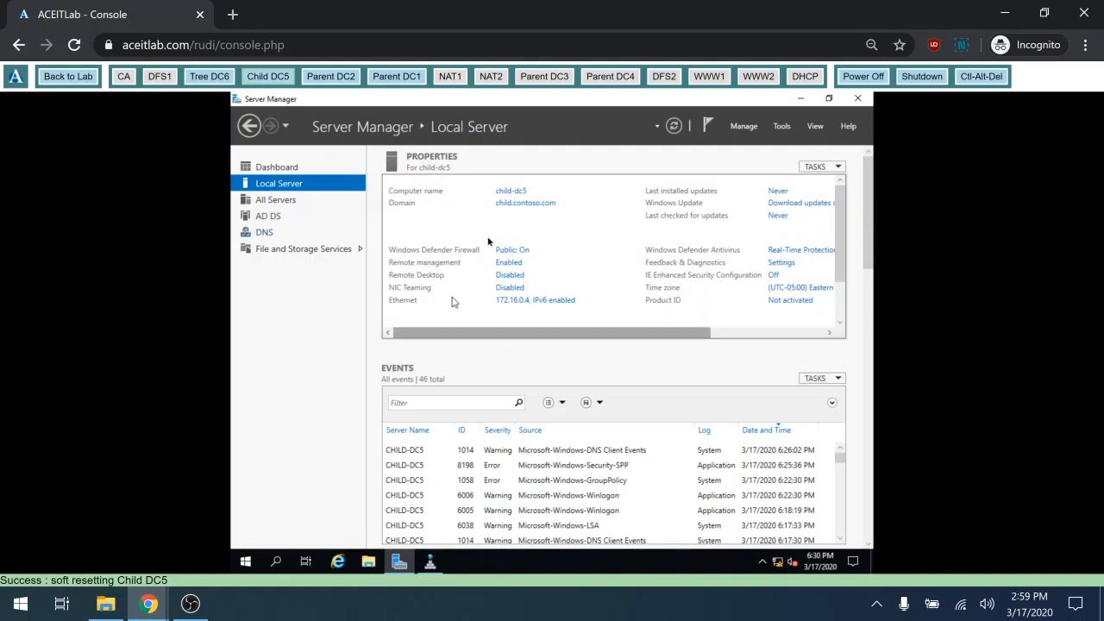
pyautogui.click(402, 79)
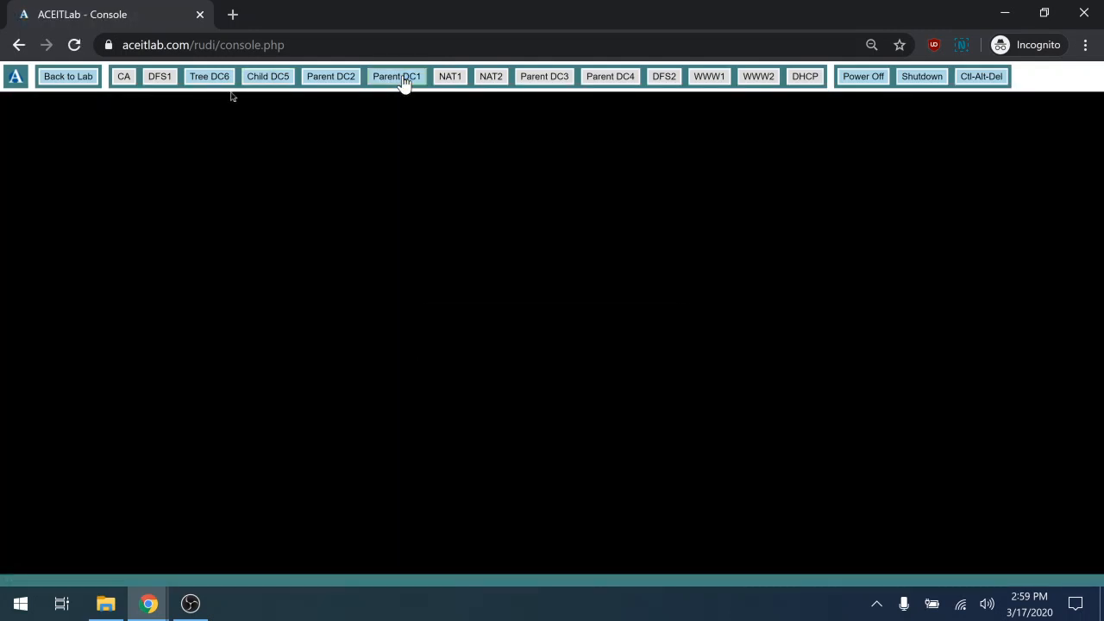
# Sign in to Parent DC1 with the administrator password, dismissing the translation offer
pyautogui.click(981, 78)
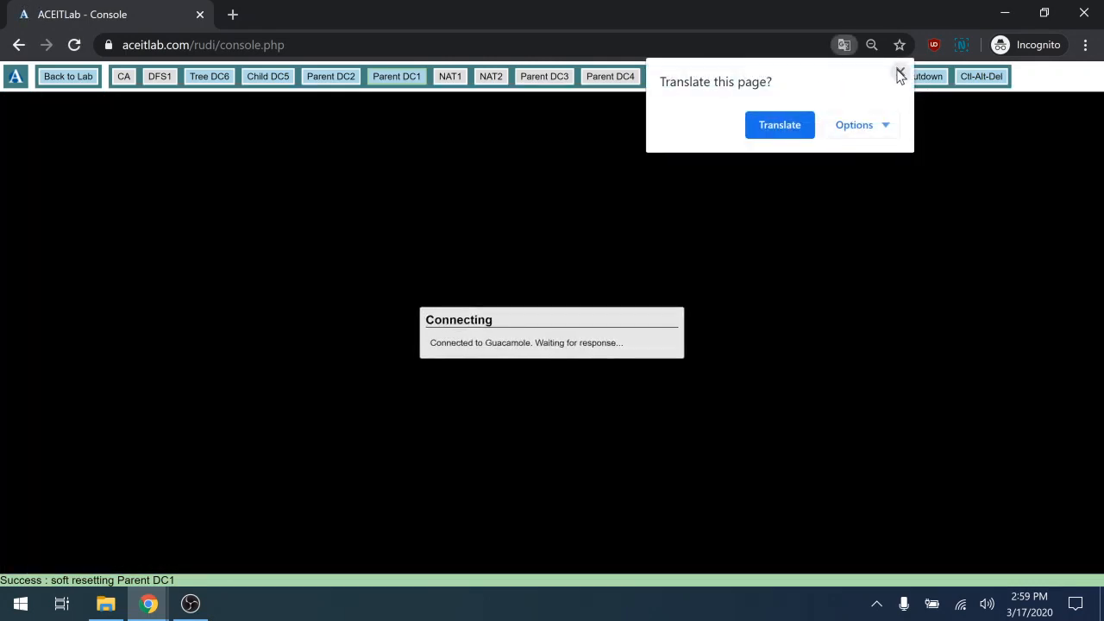
pyautogui.click(900, 74)
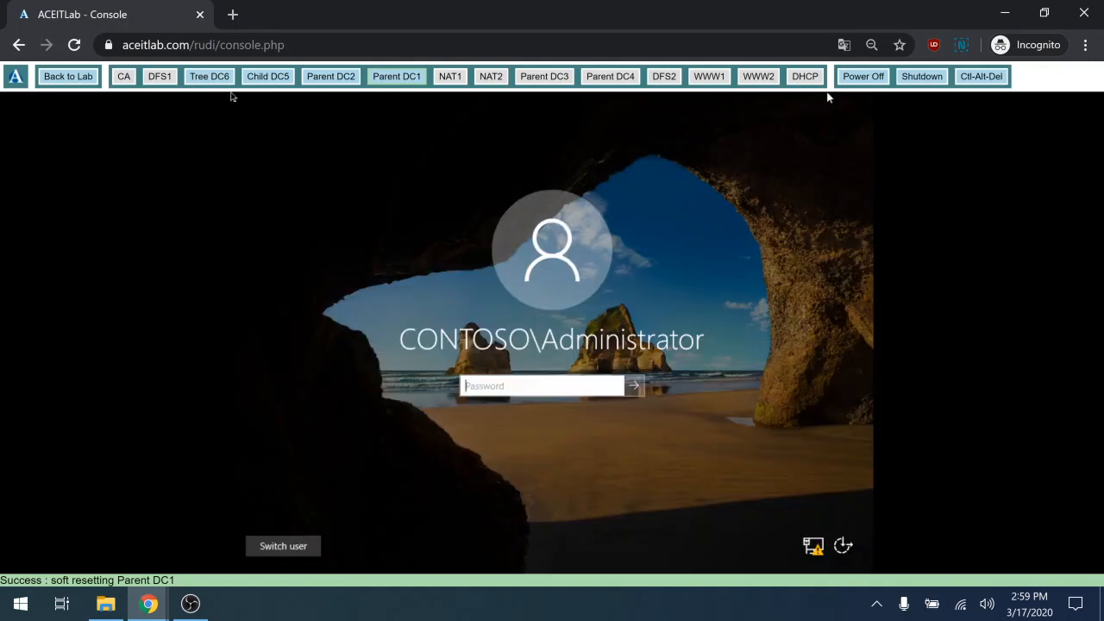
pyautogui.write('Pa55w.rd')
pyautogui.press('Return')
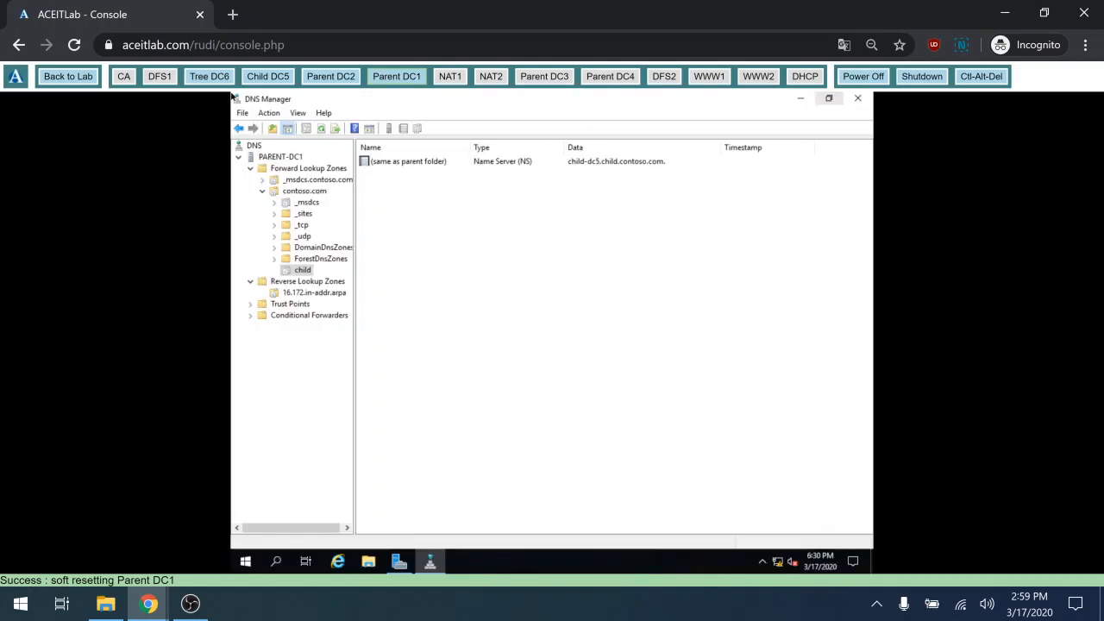
# Refresh PARENT-DC1's DNS tree and list its forward lookup zones
pyautogui.click(281, 157)
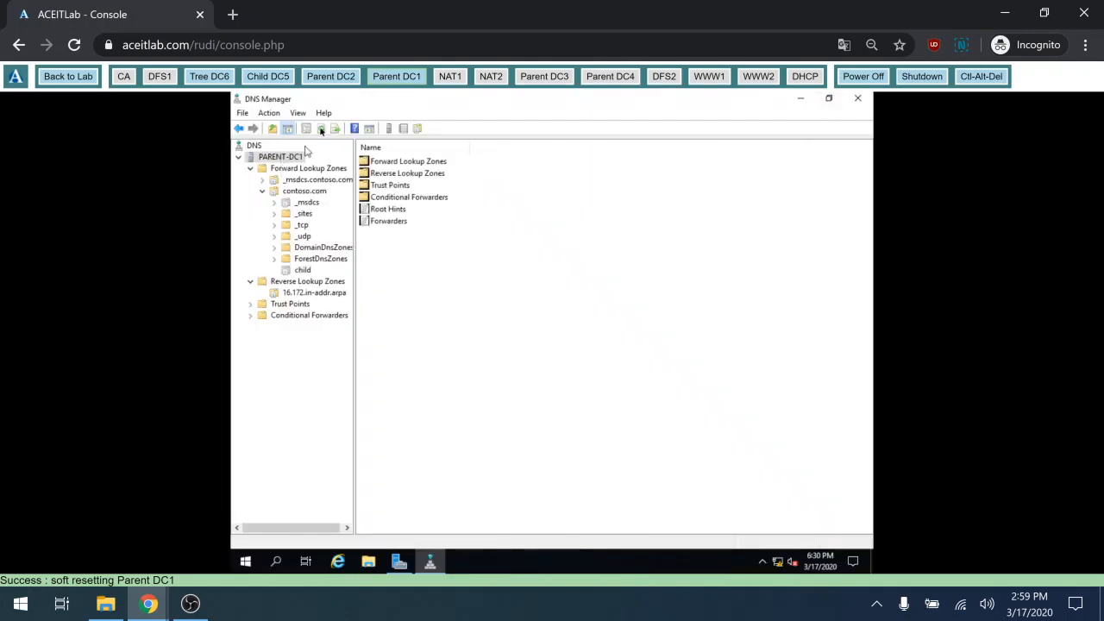
pyautogui.click(321, 128)
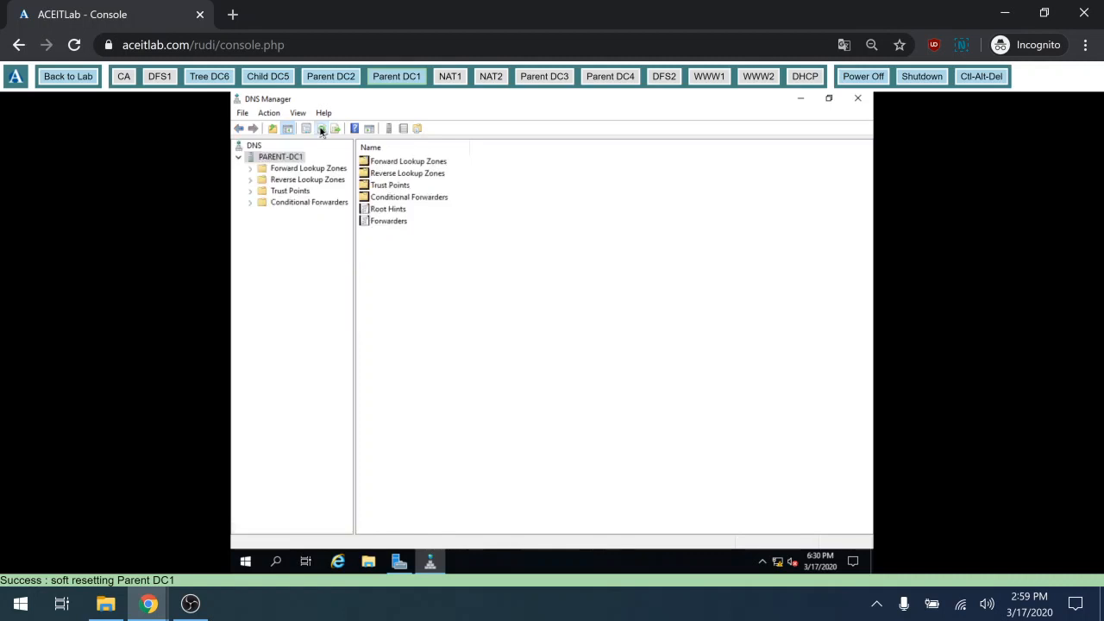
pyautogui.click(250, 170)
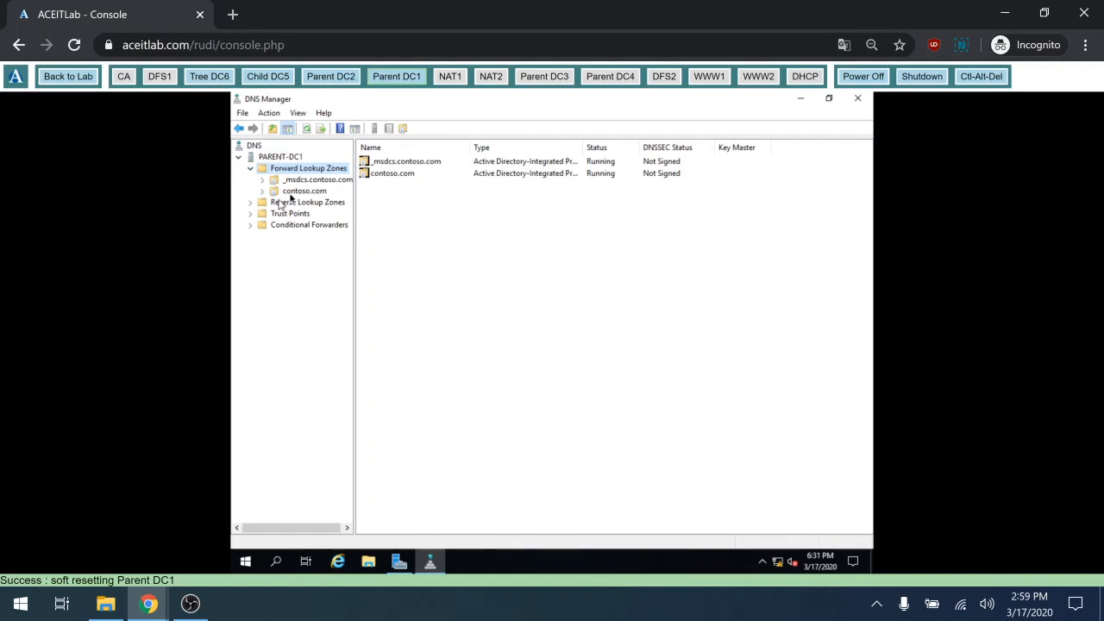
# Return to Child DC5 and show the CHILD-DC5 server's top-level nodes in DNS Manager
pyautogui.click(281, 78)
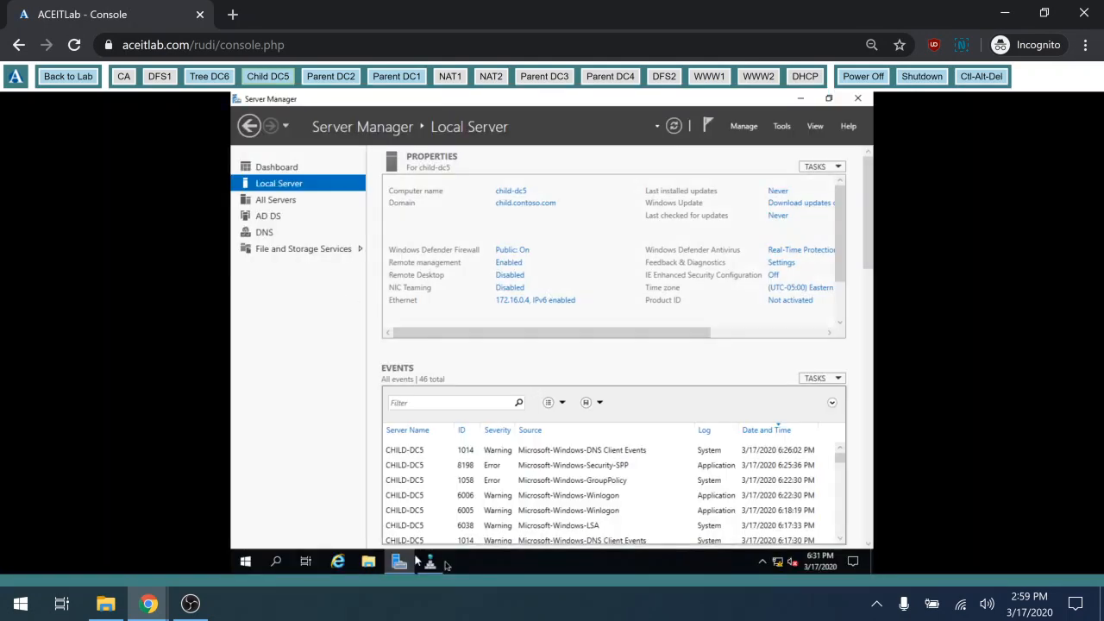
pyautogui.click(439, 562)
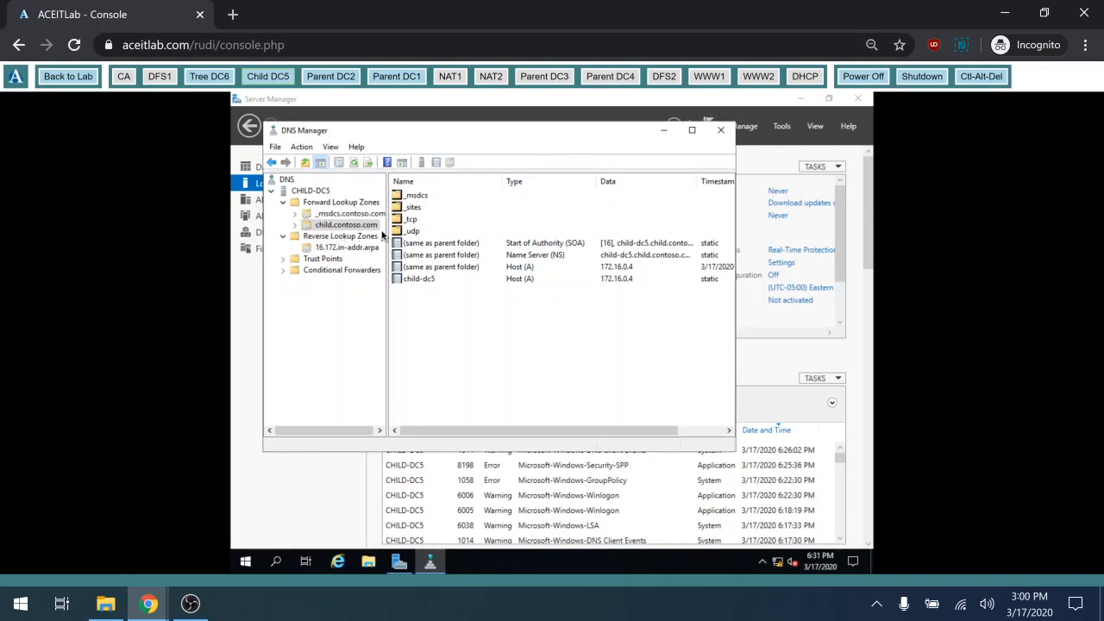
pyautogui.click(312, 191)
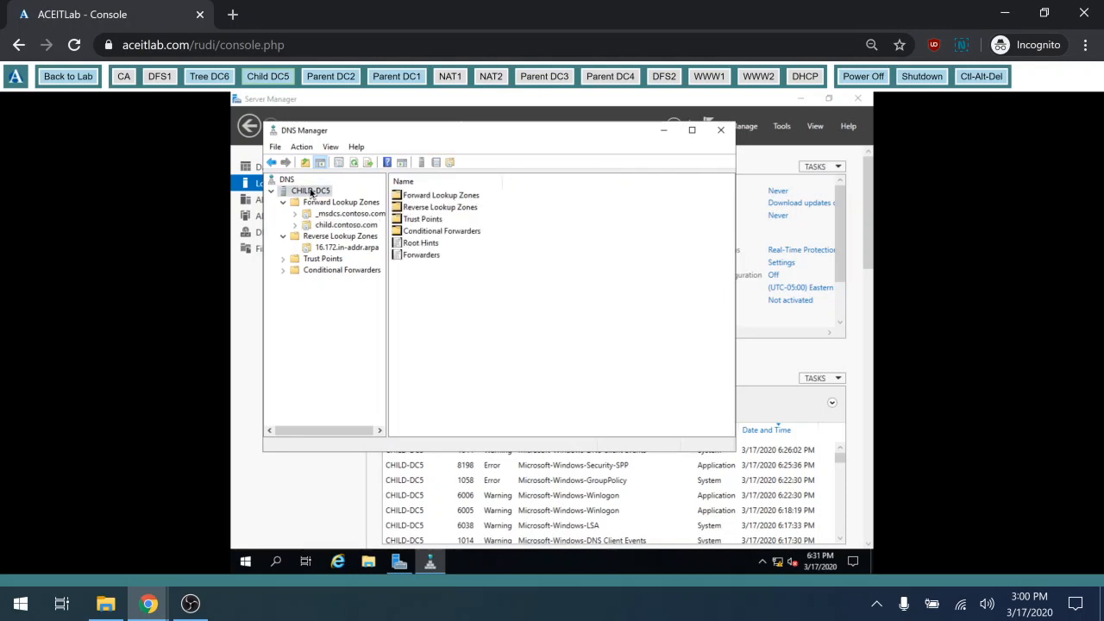
pyautogui.click(424, 256)
pyautogui.doubleClick(423, 256)
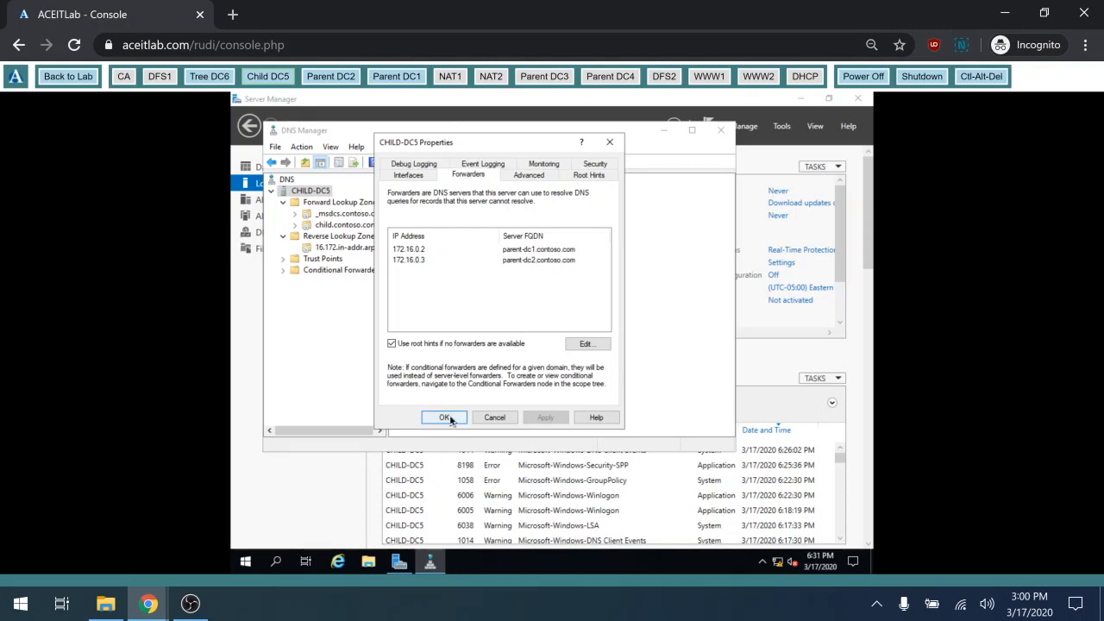
pyautogui.click(445, 417)
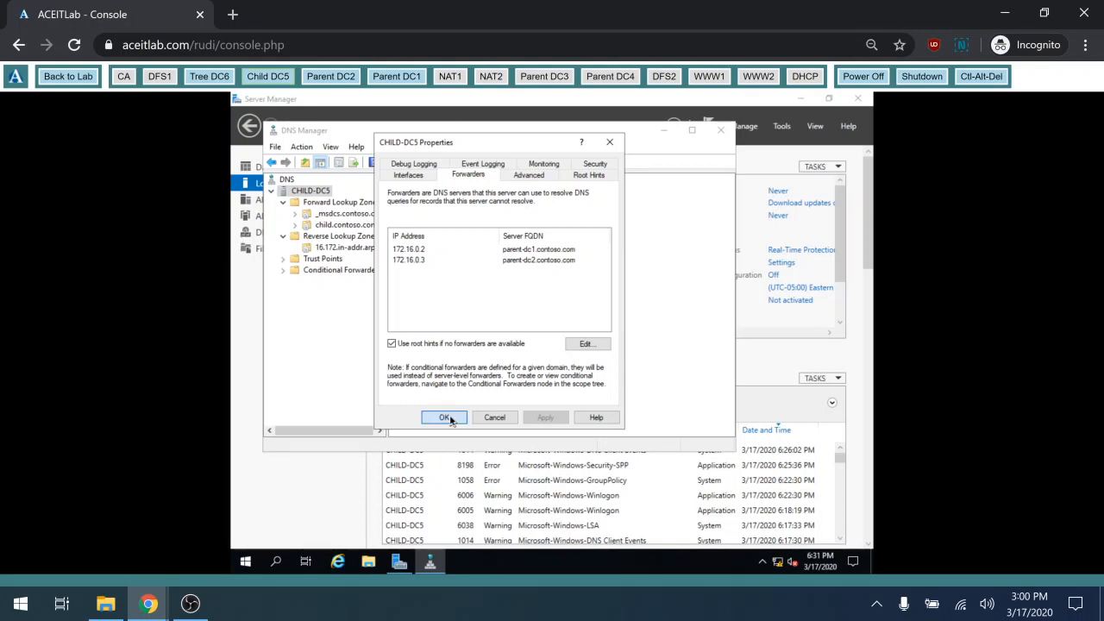
# Sign in to Parent DC2 with the administrator password, dismissing the page translation offer
pyautogui.click(330, 77)
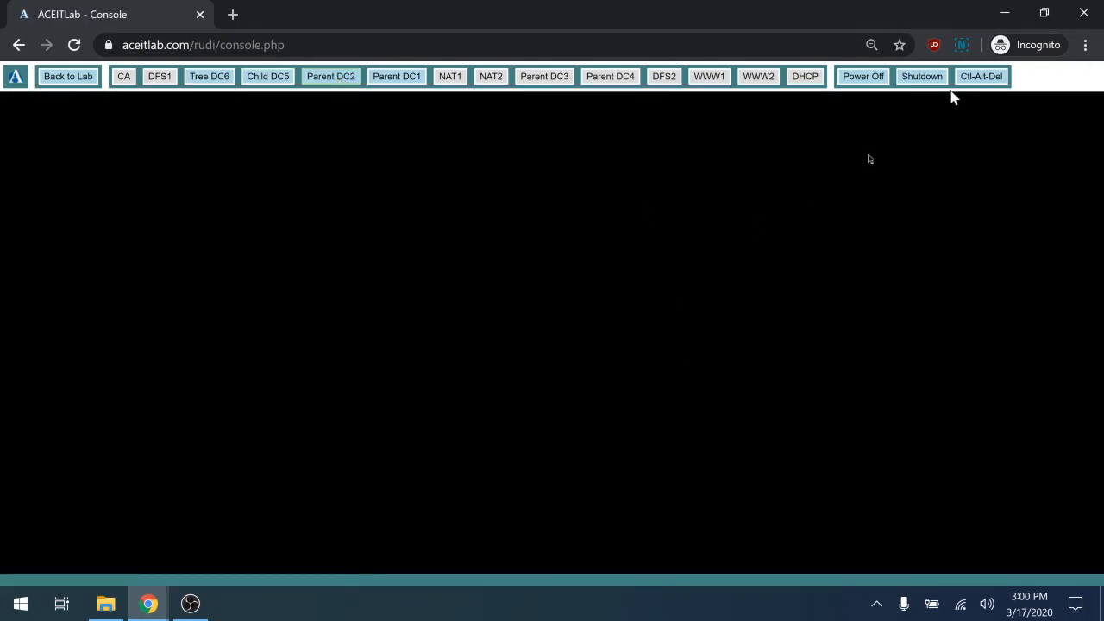
pyautogui.click(981, 77)
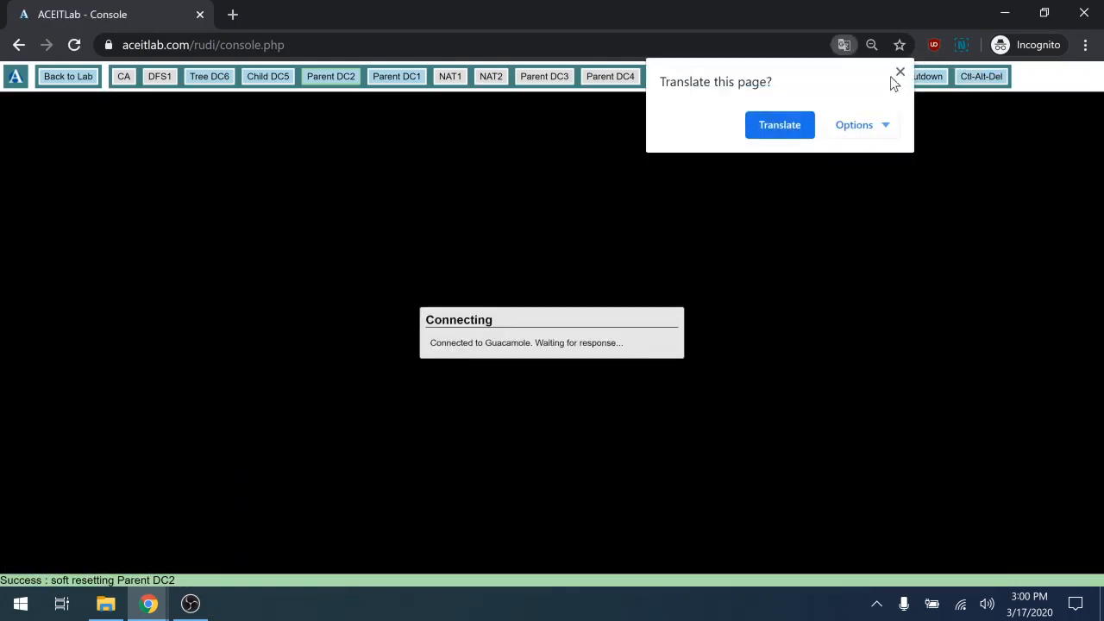
pyautogui.click(900, 71)
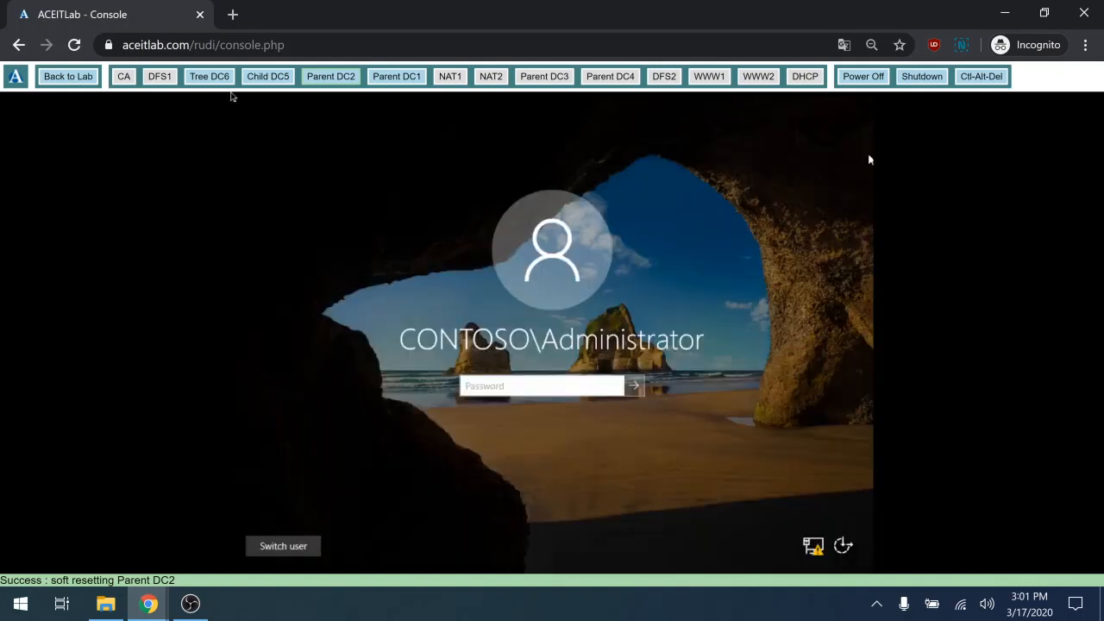
pyautogui.write('Pa$$w0rd')
pyautogui.press('Return')
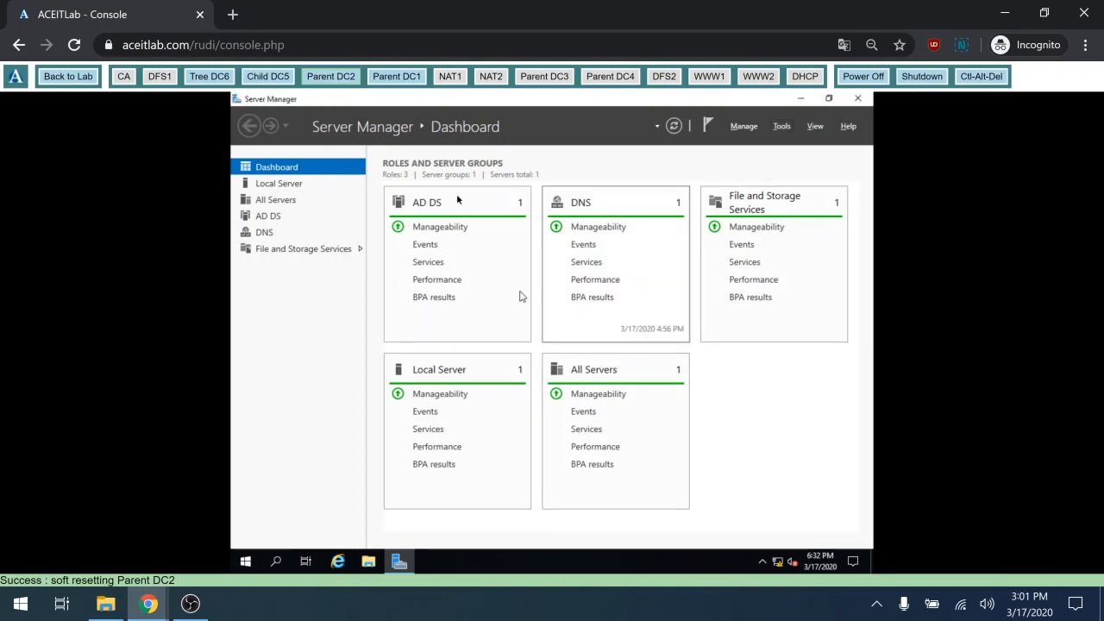
# Open Parent DC2's Ethernet IPv4 settings to review IP 172.16.0.3 and DNS servers 172.16.0.2 and 127.0.0.1
pyautogui.click(295, 186)
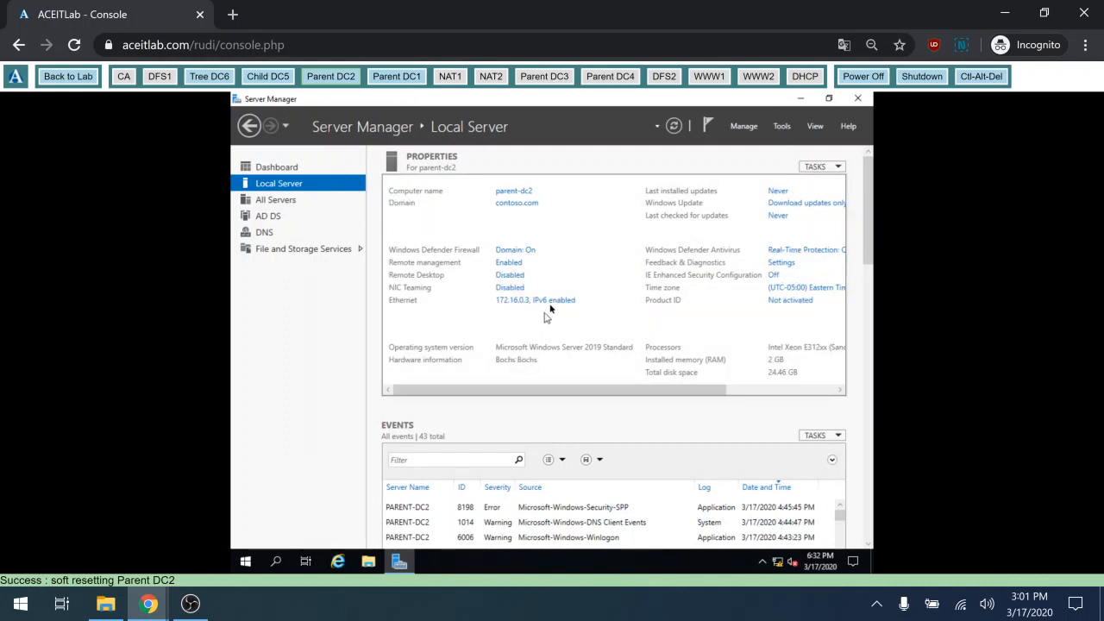
pyautogui.click(555, 302)
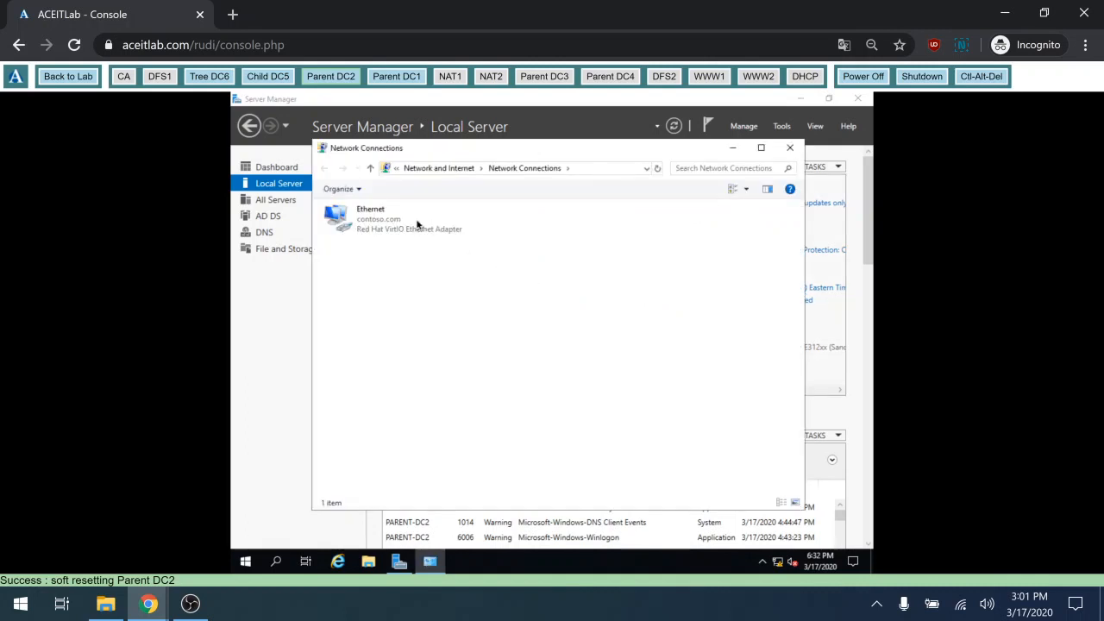
pyautogui.doubleClick(418, 225)
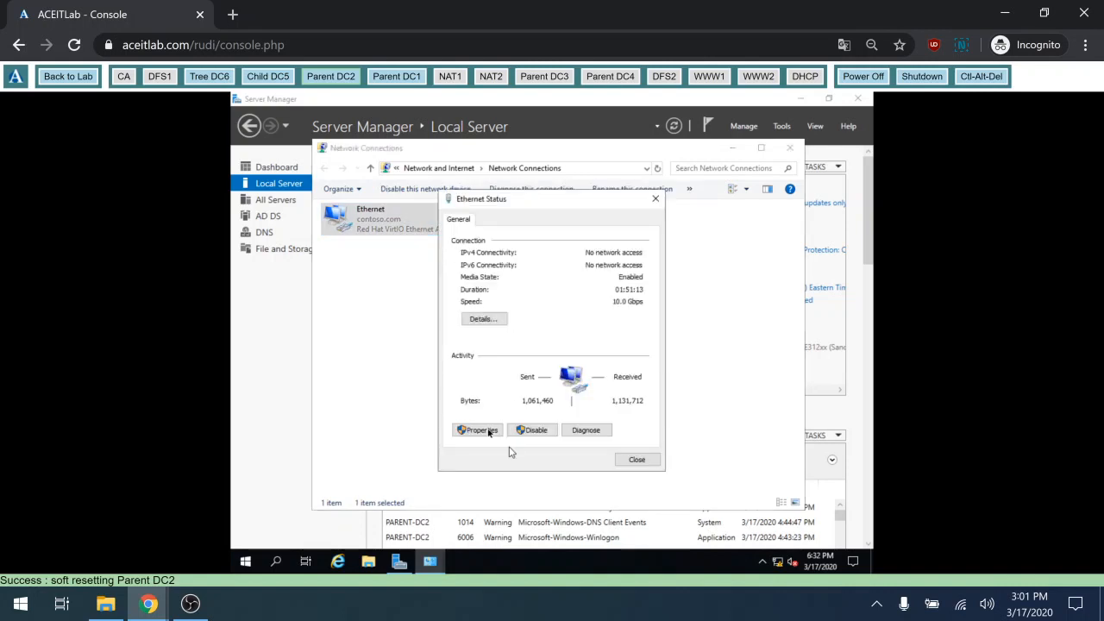
pyautogui.click(483, 430)
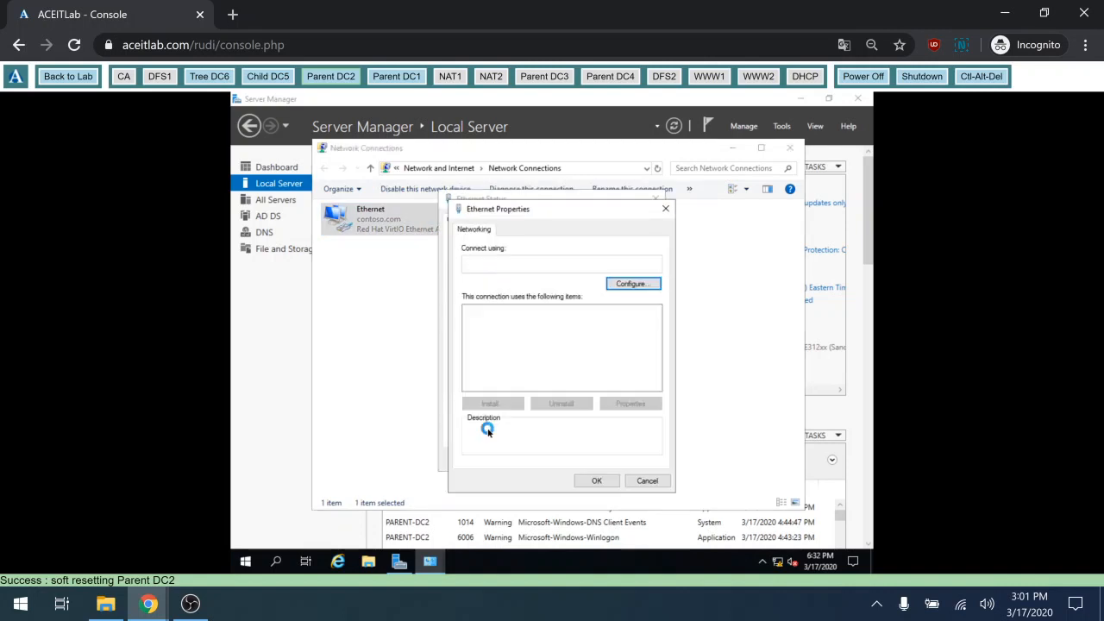
pyautogui.doubleClick(571, 344)
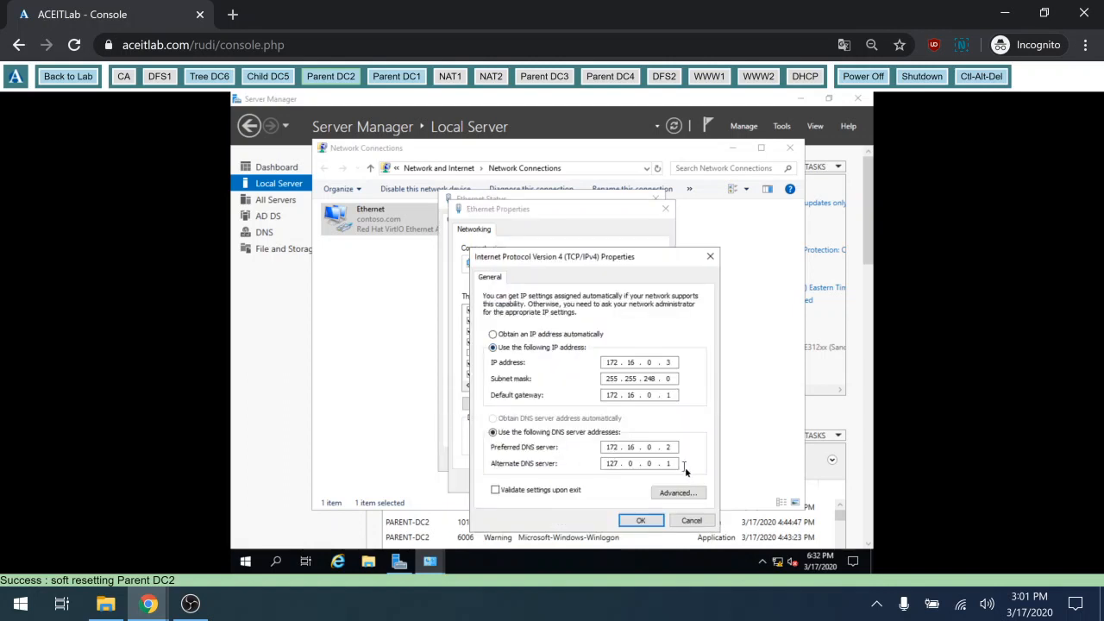
# Close the IPv4, Ethernet Properties, Ethernet Status and Network Connections windows without changes
pyautogui.click(686, 521)
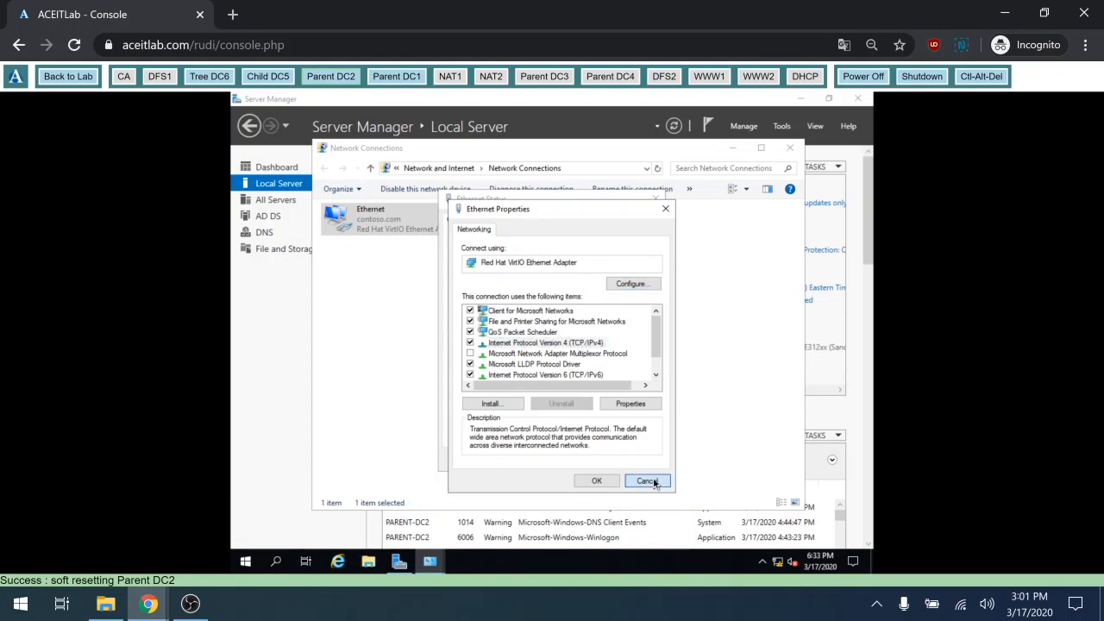
pyautogui.click(654, 484)
pyautogui.click(640, 460)
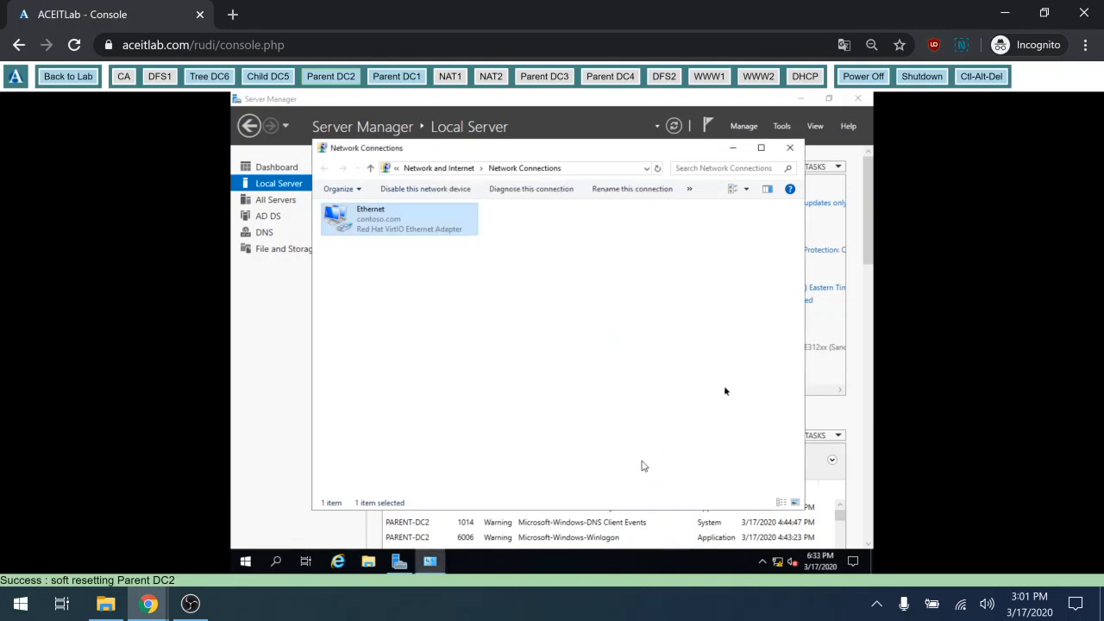
pyautogui.click(785, 157)
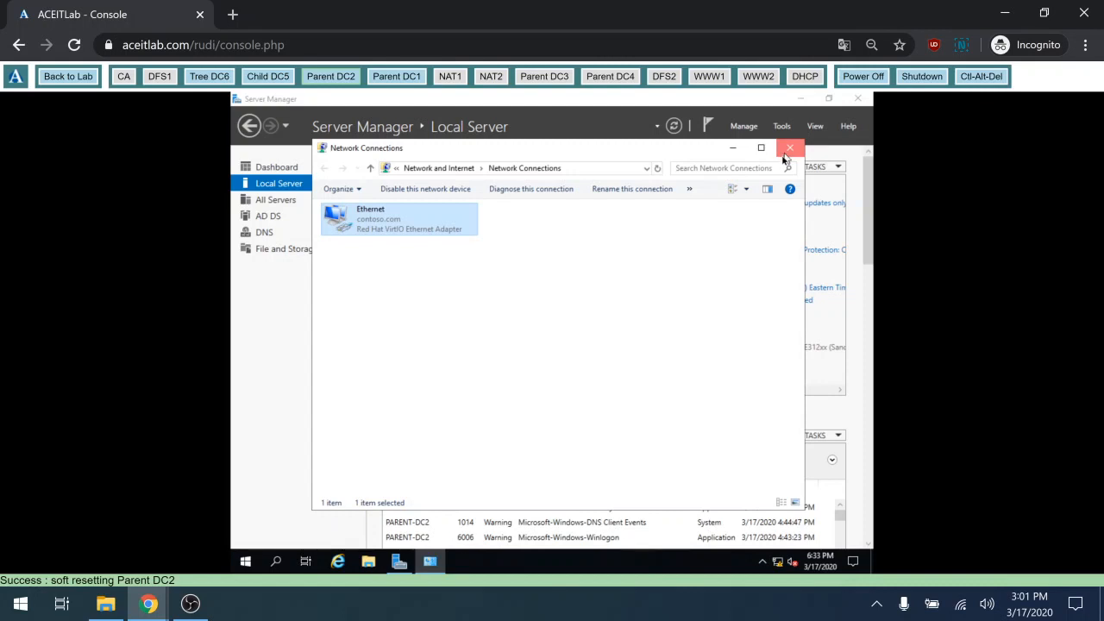
# On Parent DC1, open the Ethernet adapter's status from Server Manager and review its connection details
pyautogui.click(395, 79)
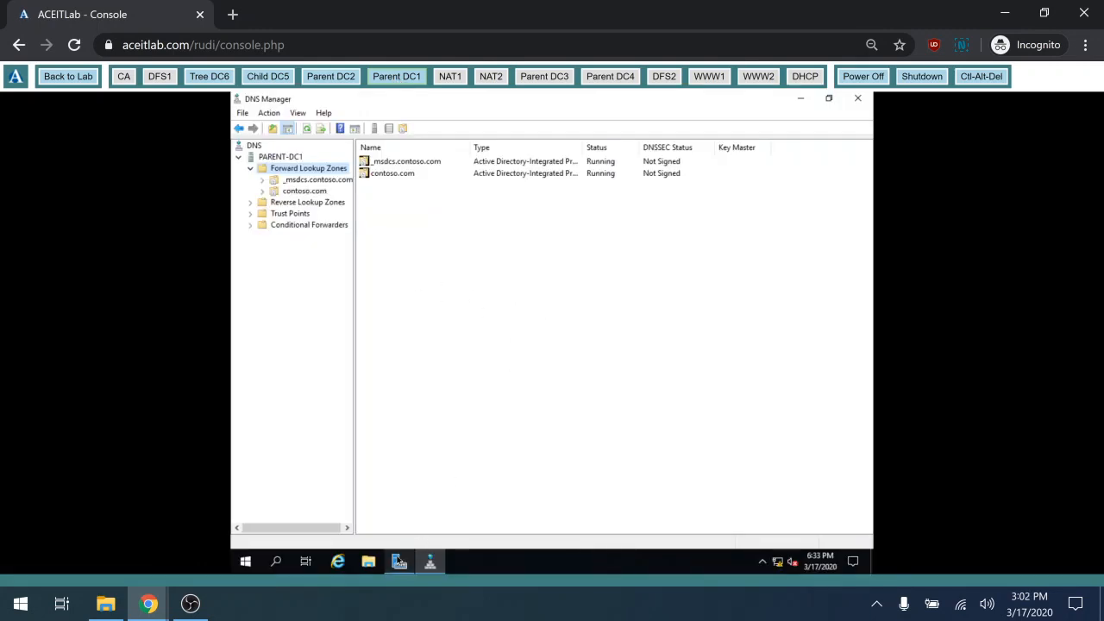
pyautogui.moveTo(400, 563)
pyautogui.click(418, 523)
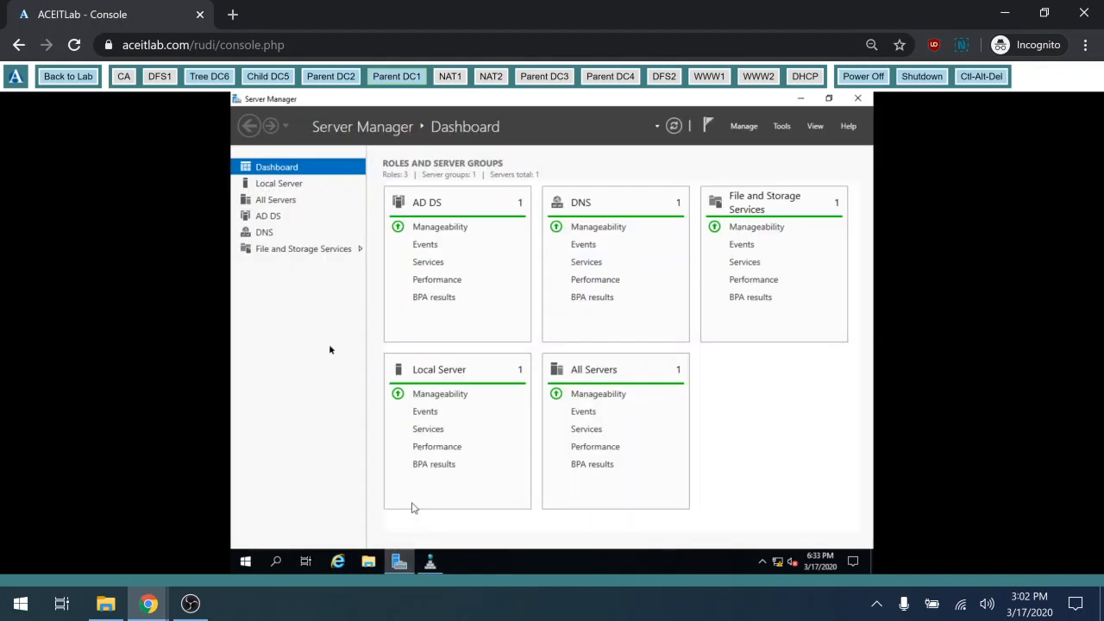
pyautogui.click(282, 186)
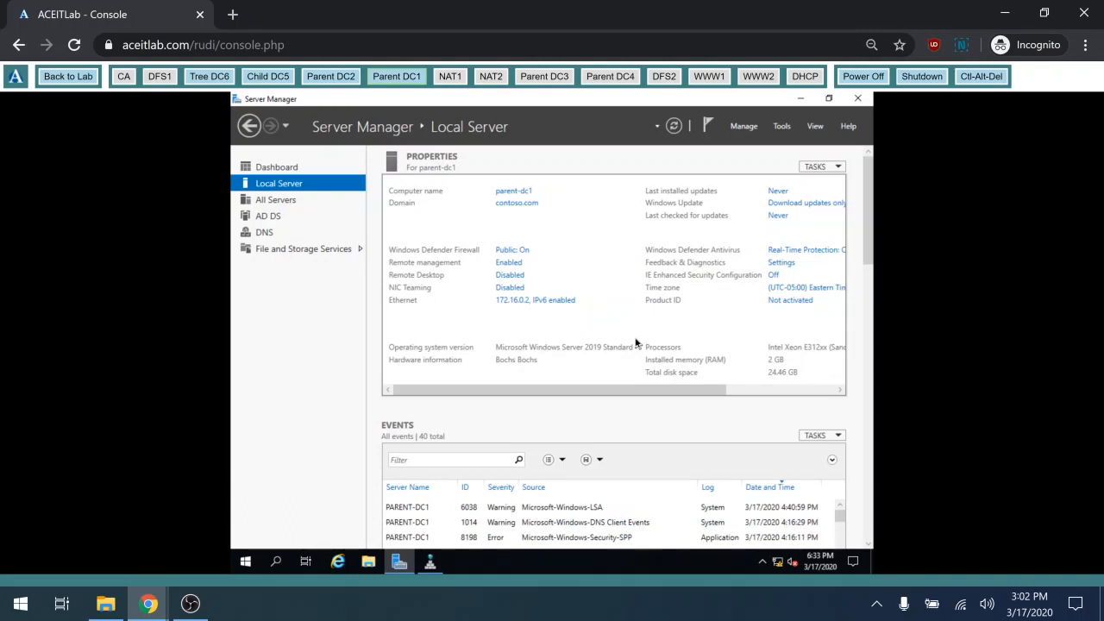
pyautogui.click(517, 307)
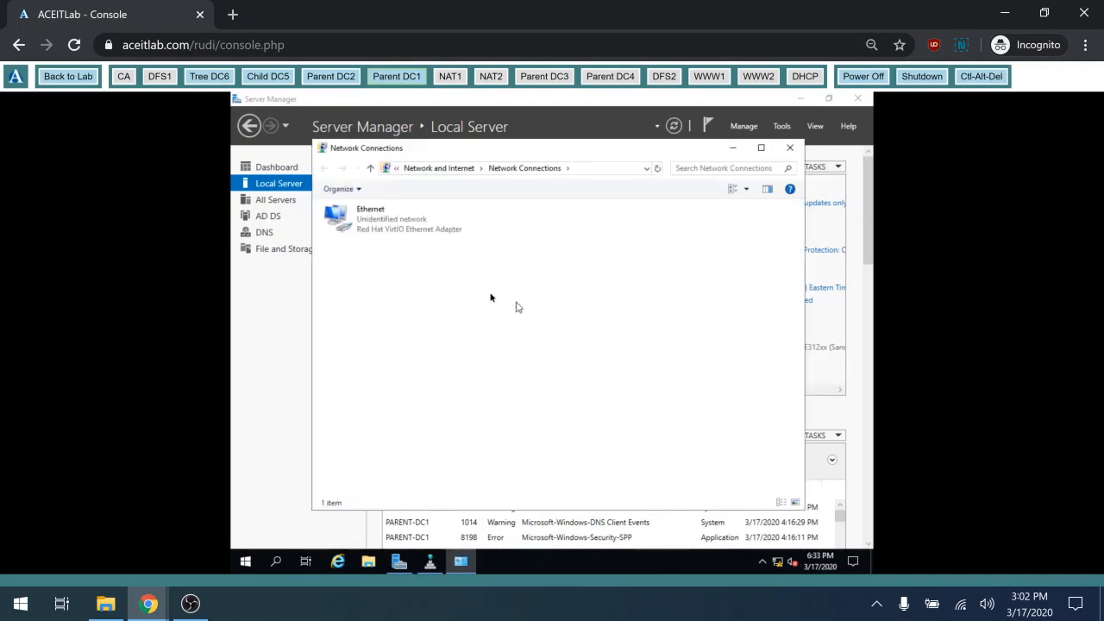
pyautogui.doubleClick(409, 219)
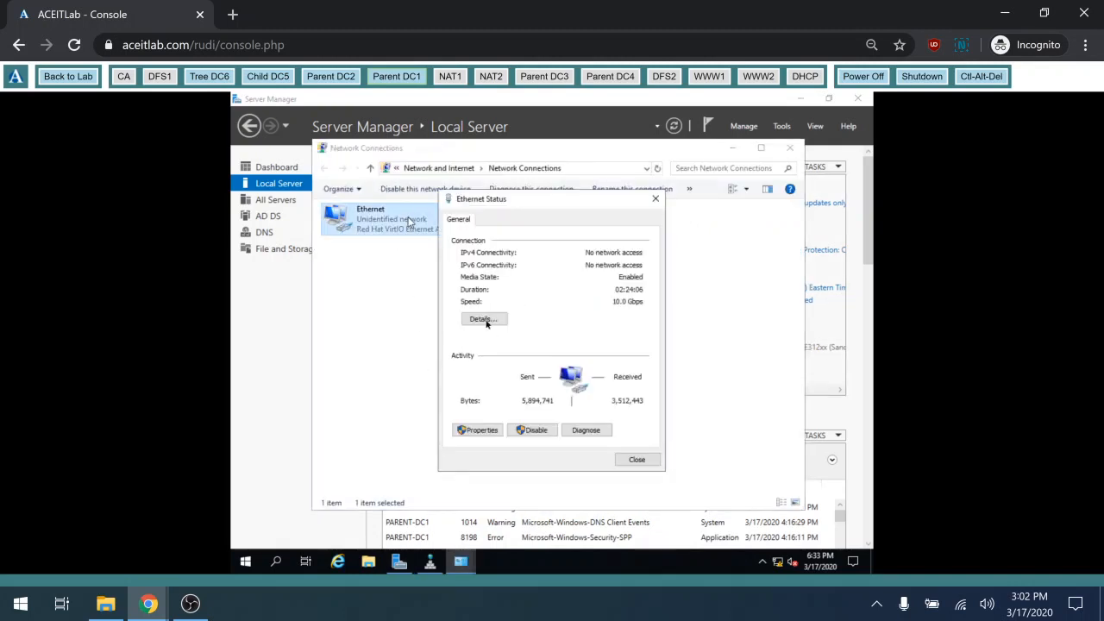
pyautogui.click(486, 321)
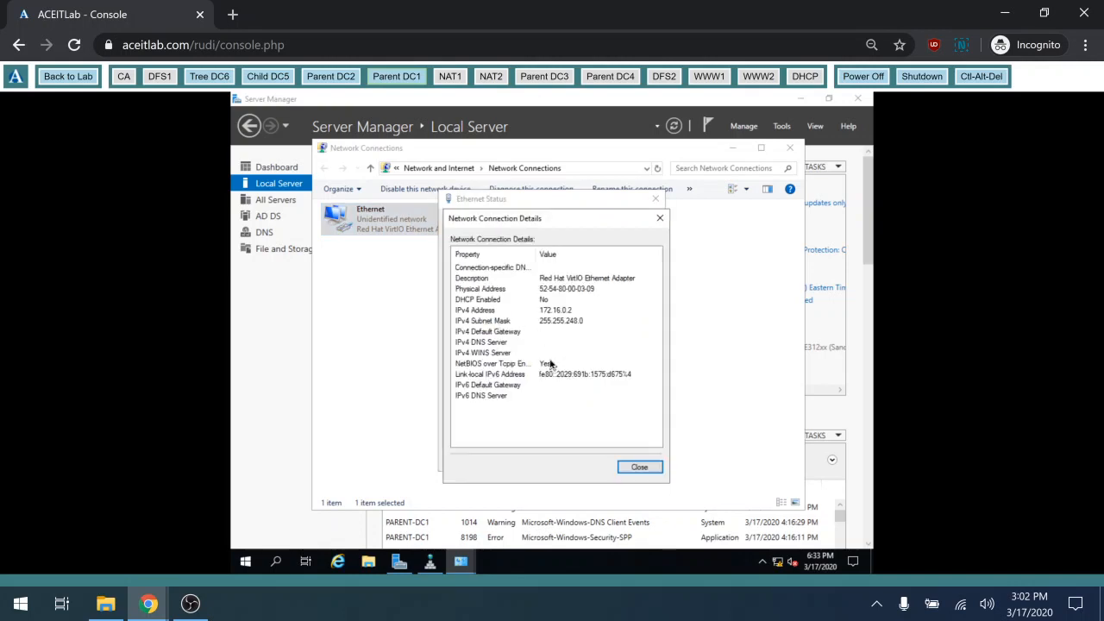
pyautogui.click(640, 468)
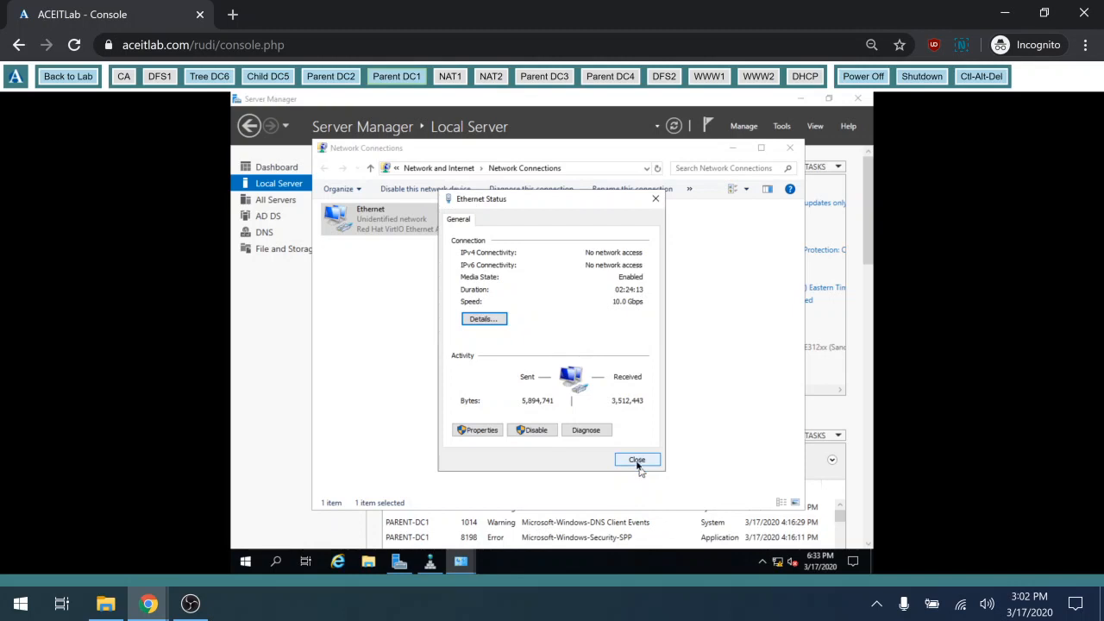
# Enter a 172.16.0 default gateway in Parent DC1's IPv4 settings, save, and close the network windows
pyautogui.click(482, 430)
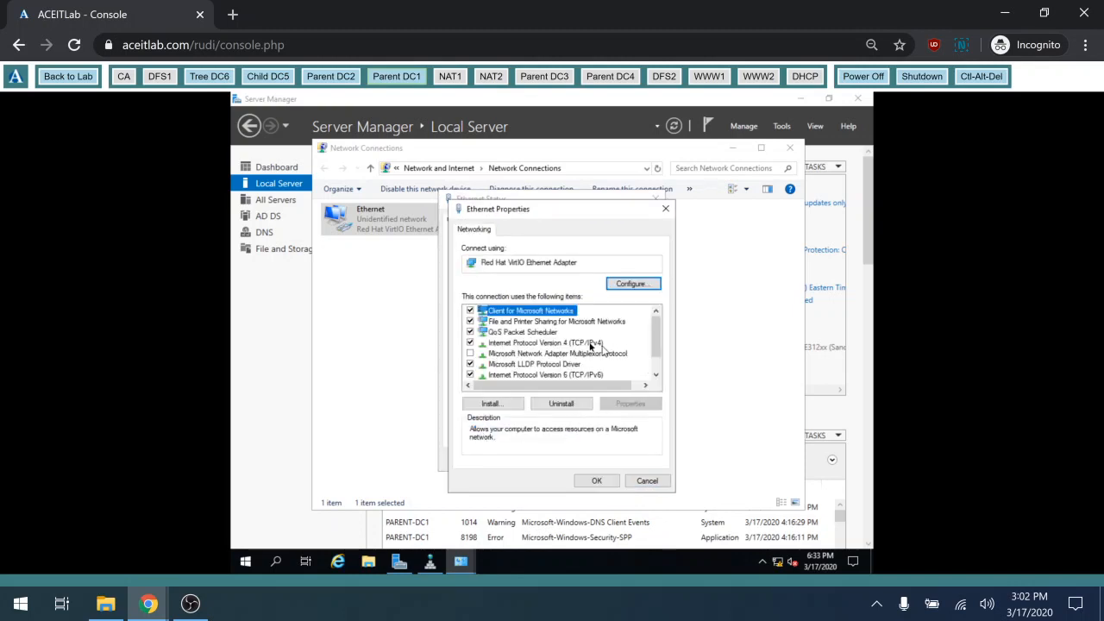
pyautogui.doubleClick(592, 344)
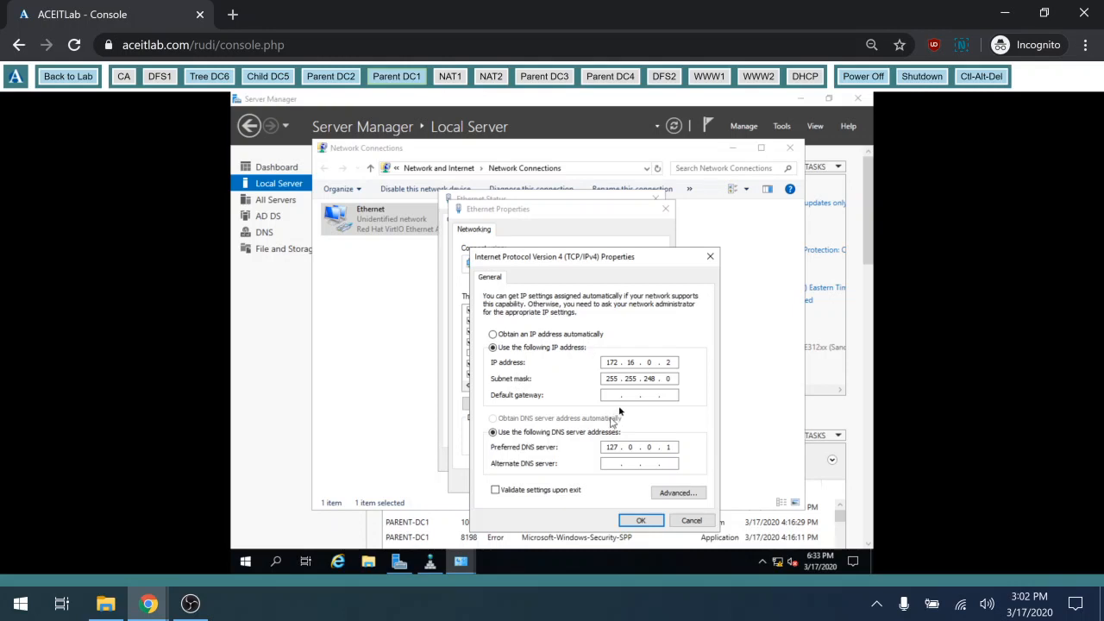
pyautogui.click(618, 397)
pyautogui.write('172 . 16 . 0 . 1')
pyautogui.click(651, 526)
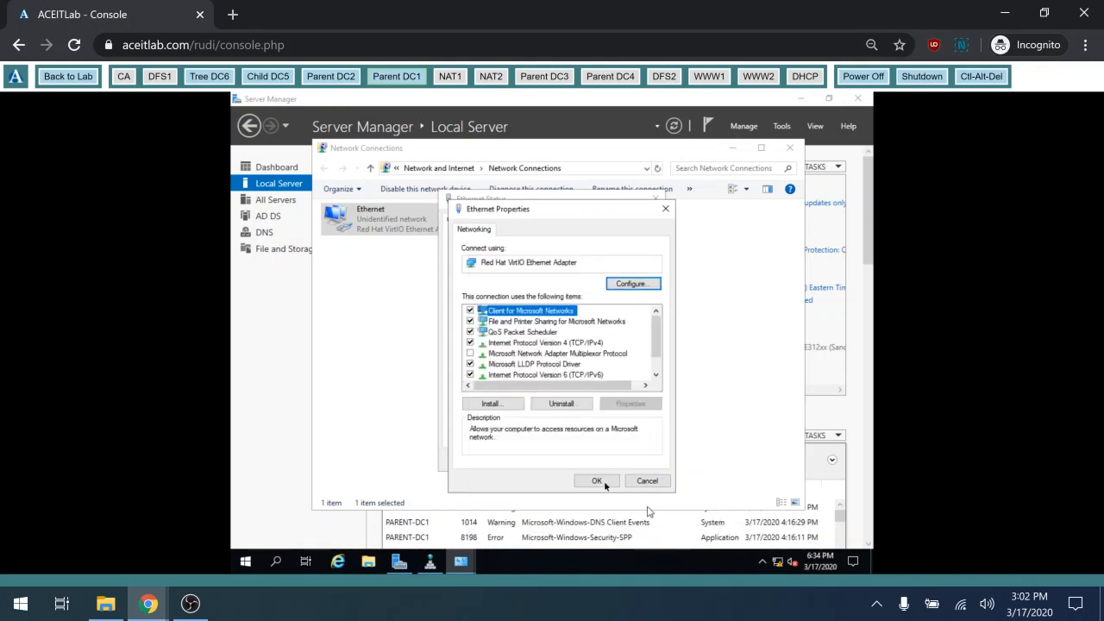
pyautogui.click(597, 480)
pyautogui.click(636, 459)
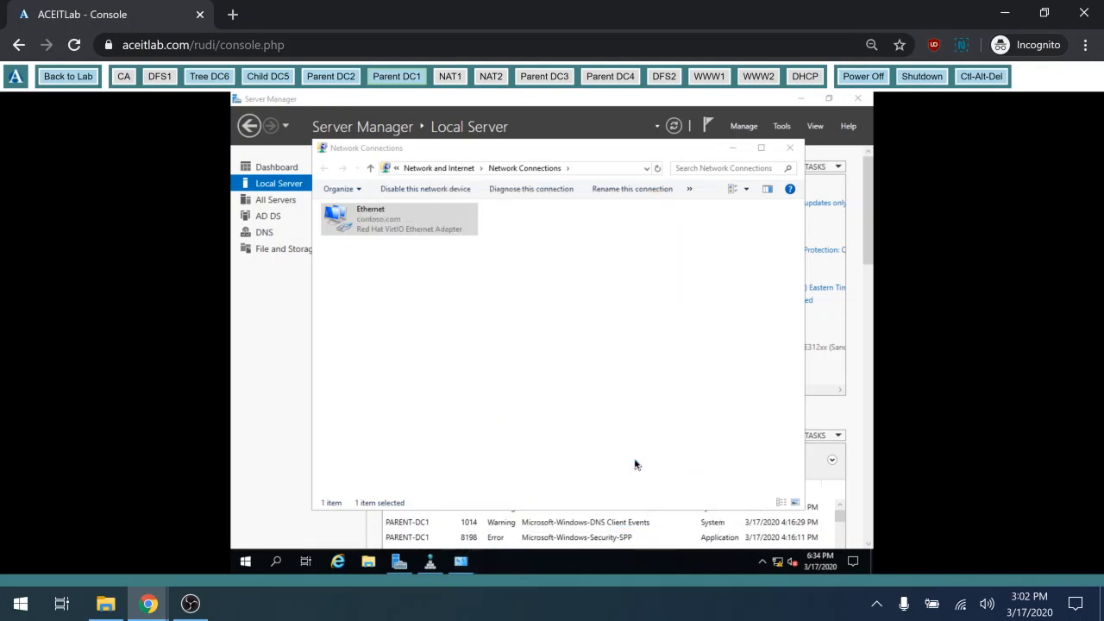
pyautogui.click(792, 149)
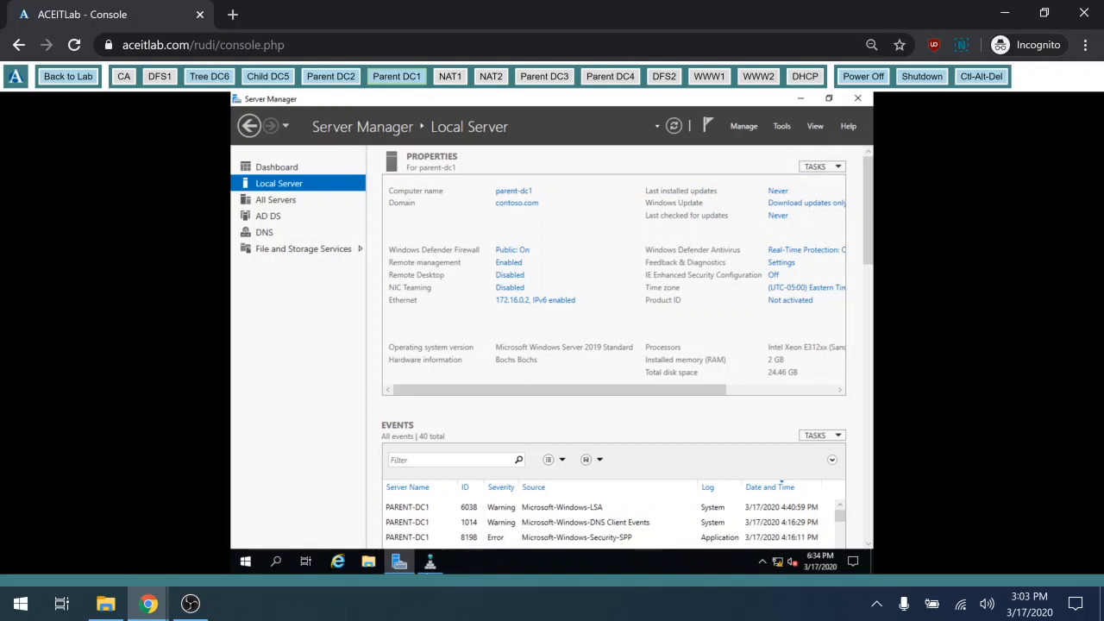
# Confirm PARENT-DC1's DNS forwarders are 8.8.8.8 and 8.8.4.4, then switch the console to Parent DC2
pyautogui.click(431, 562)
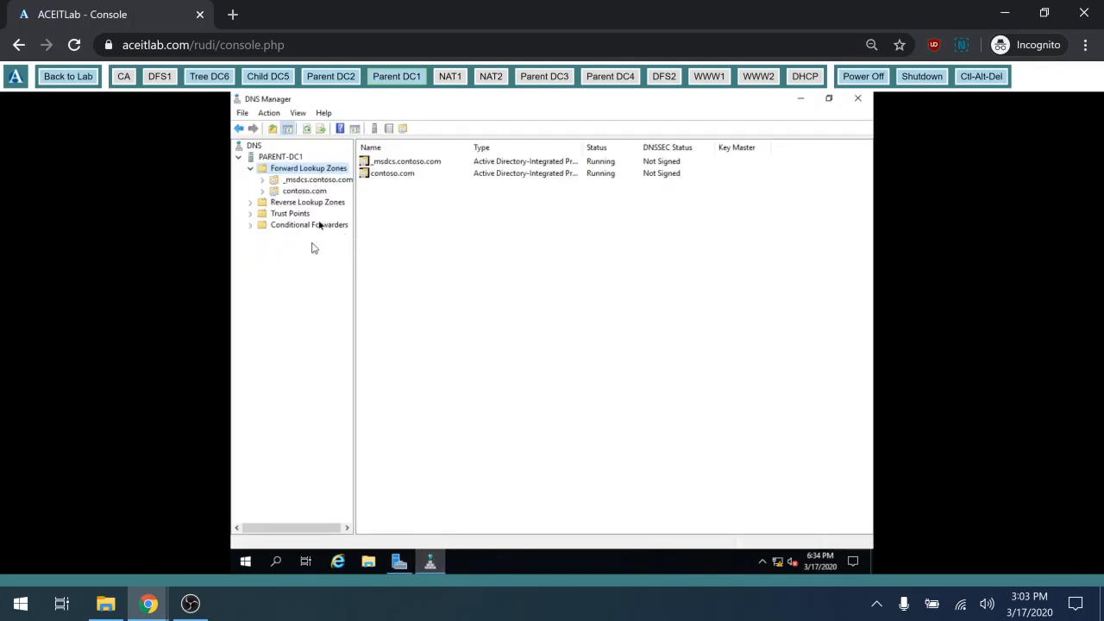
pyautogui.click(276, 157)
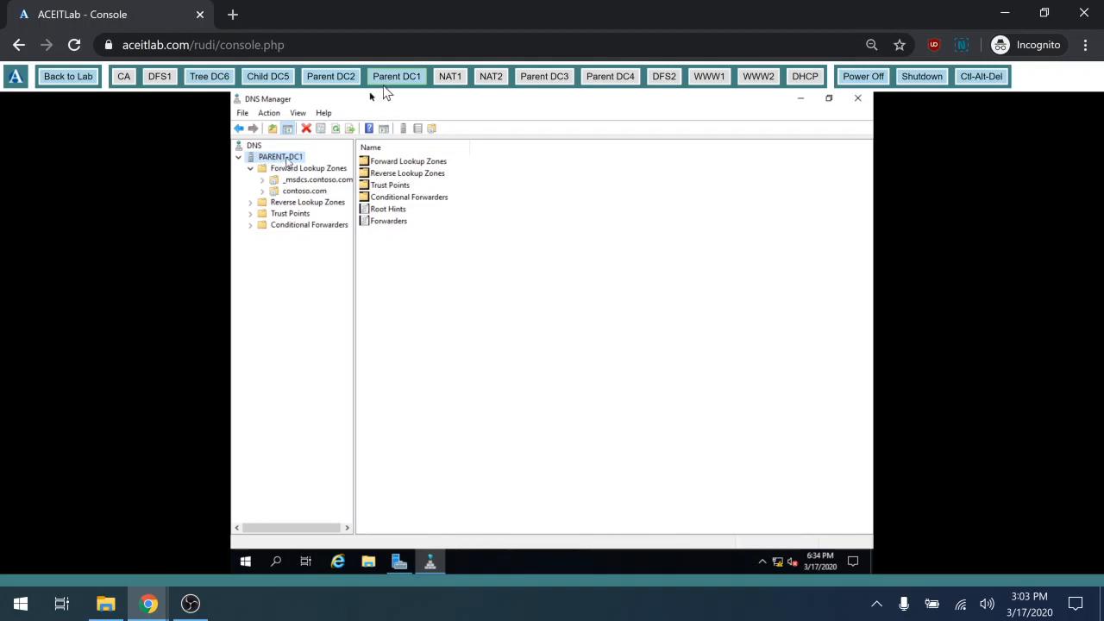
pyautogui.doubleClick(376, 224)
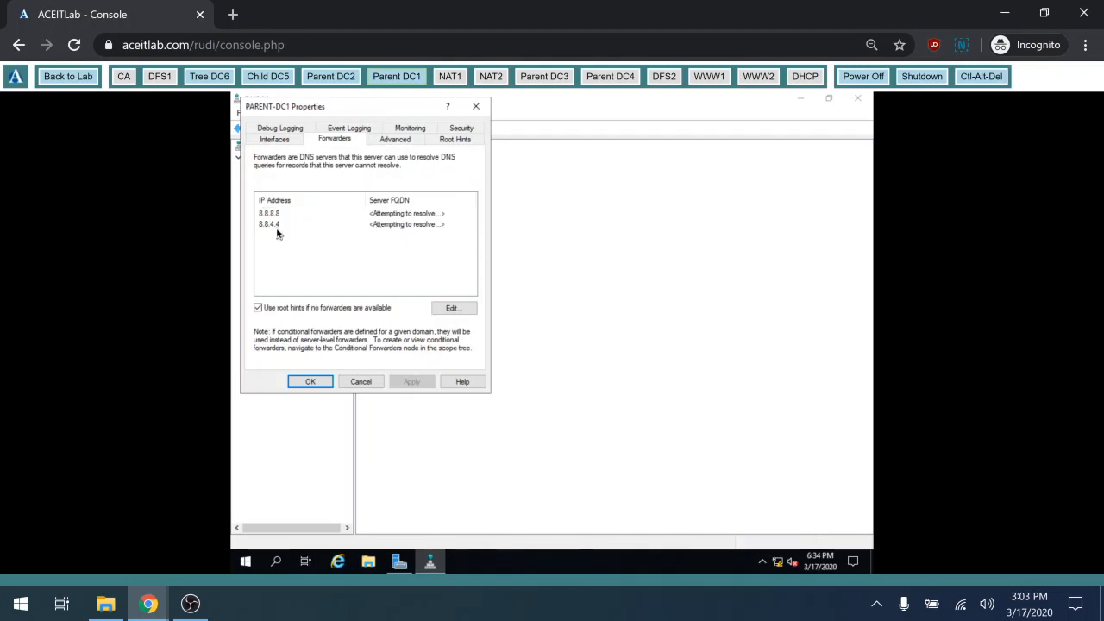
pyautogui.click(310, 382)
pyautogui.click(336, 78)
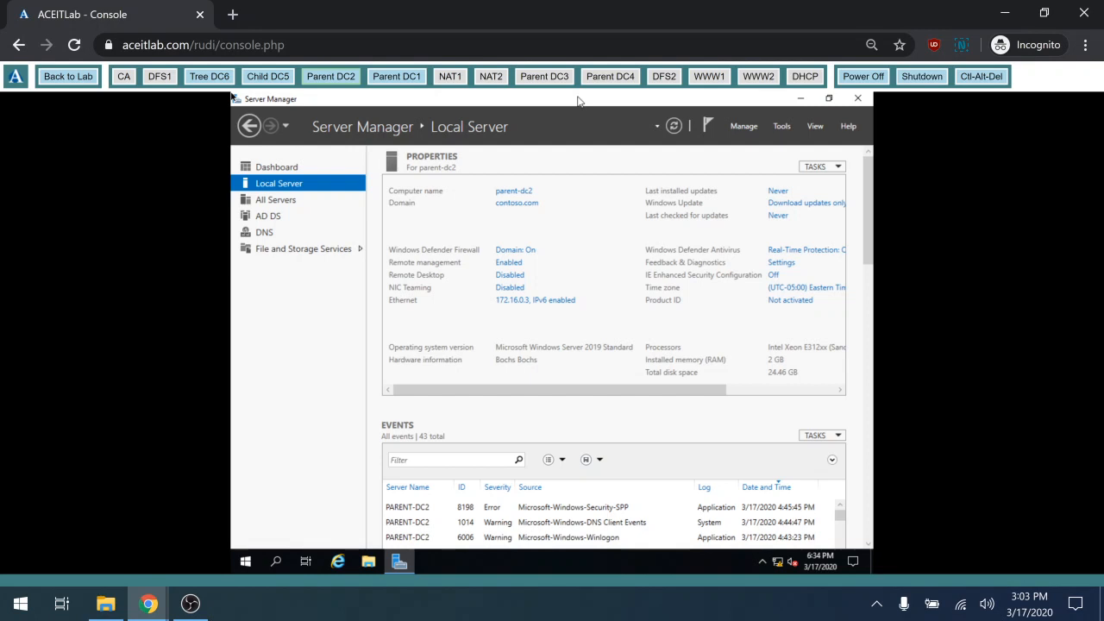
# Launch DNS Manager on Parent DC2 and verify PARENT-DC2's forwarders are 8.8.8.8 and 8.8.4.4
pyautogui.click(783, 127)
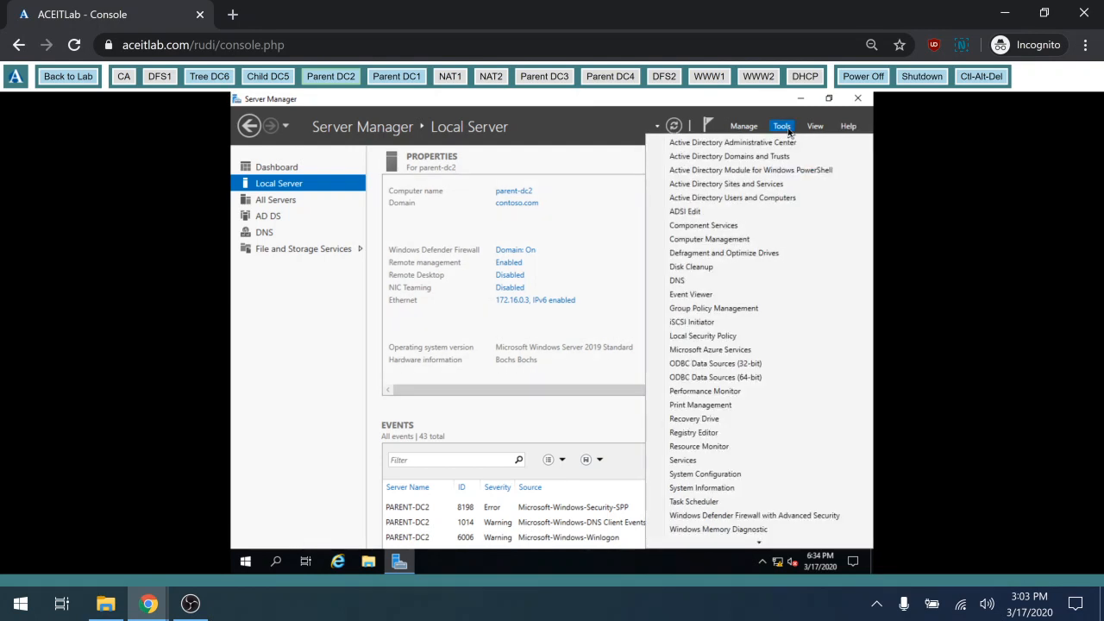
pyautogui.click(701, 282)
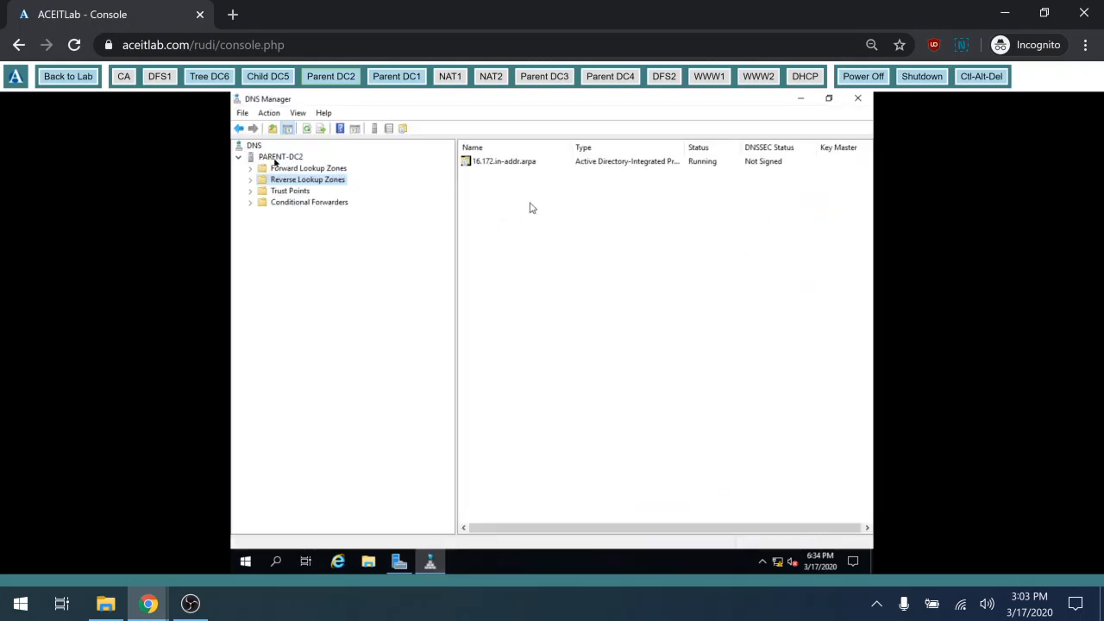
pyautogui.click(277, 157)
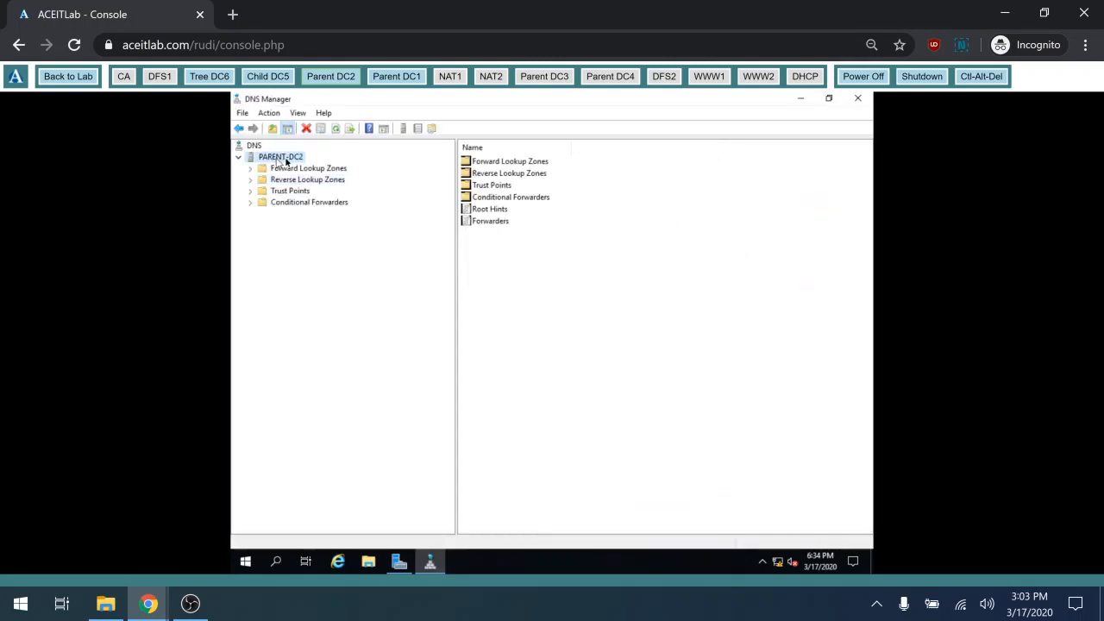
pyautogui.click(490, 221)
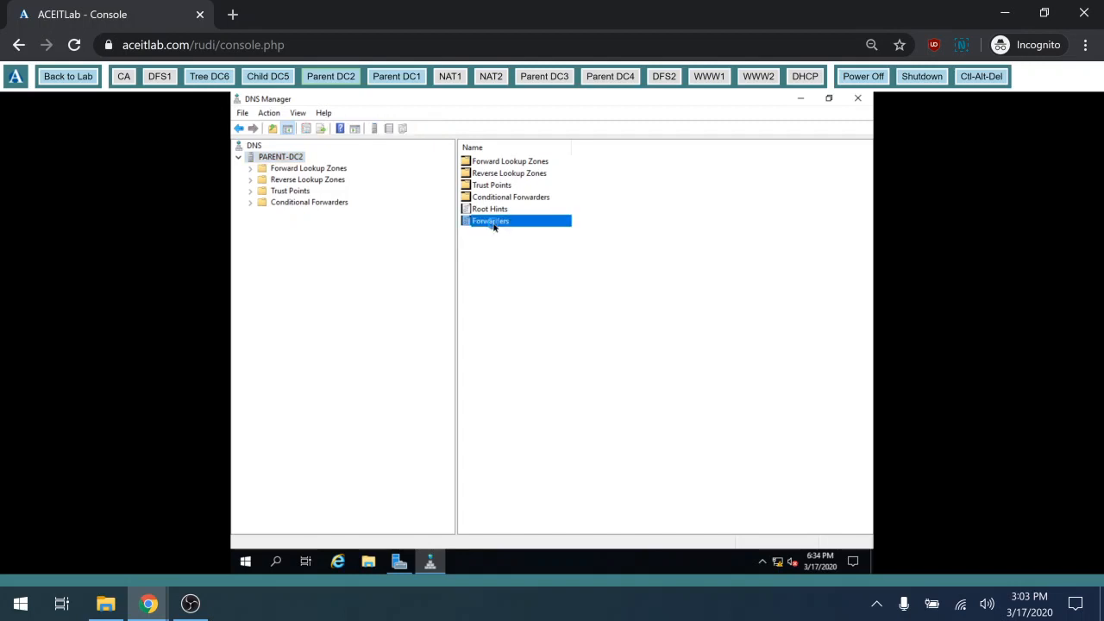
pyautogui.doubleClick(493, 222)
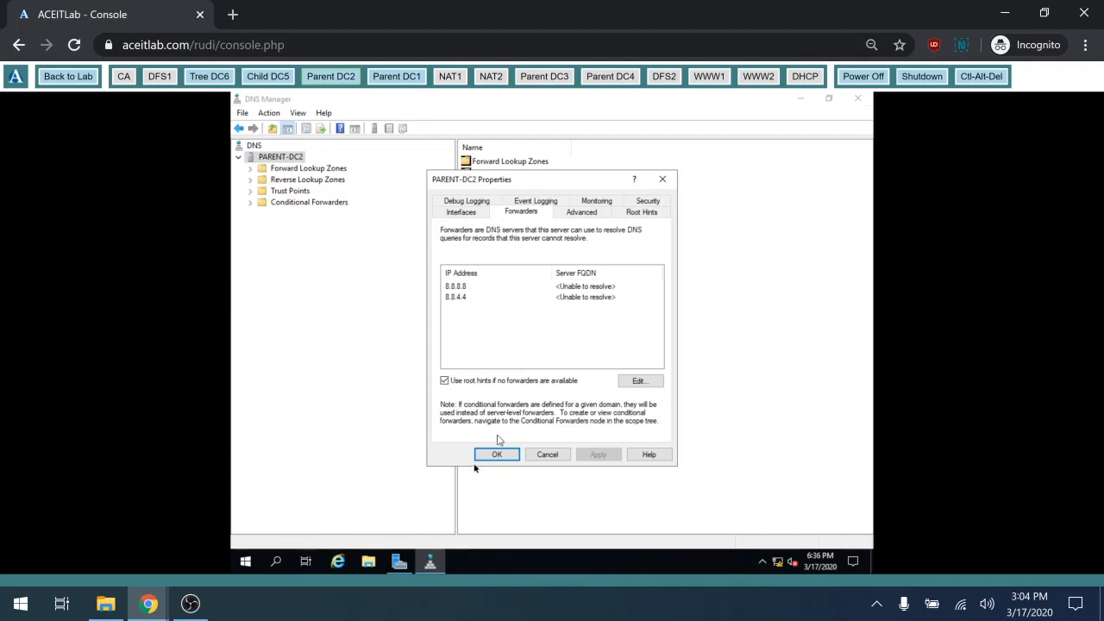
pyautogui.click(497, 457)
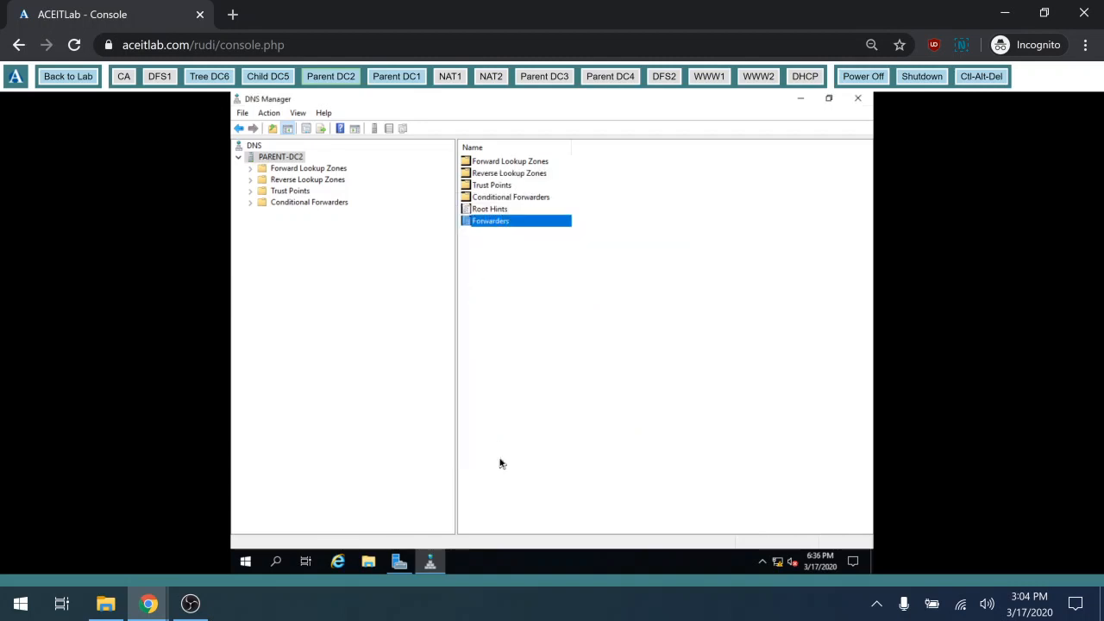
# Close Parent DC2's DNS Manager window
pyautogui.click(863, 101)
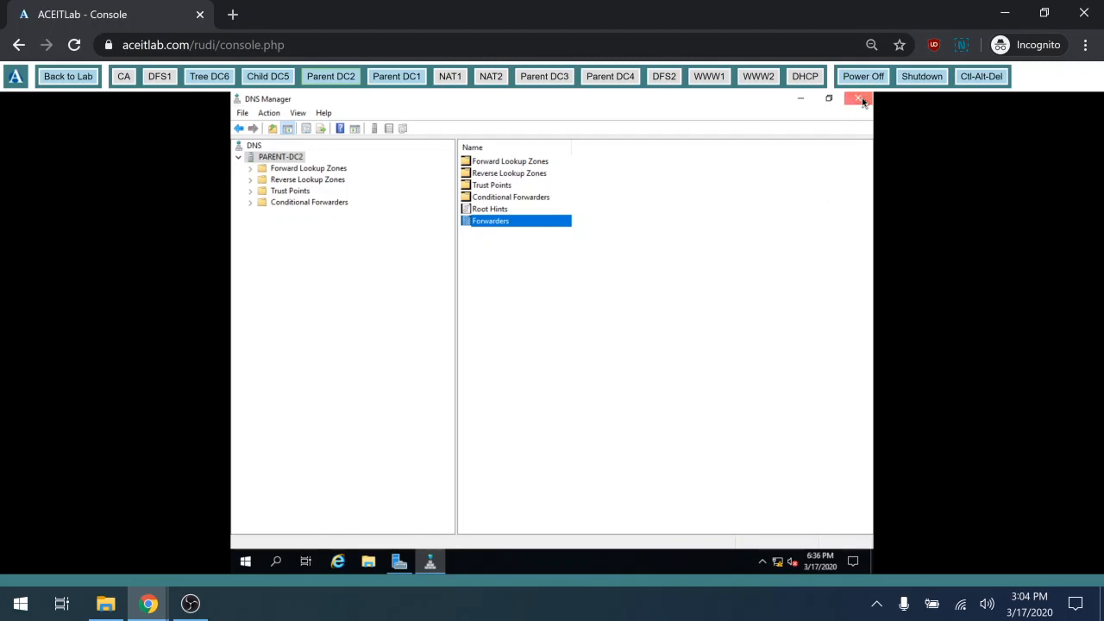